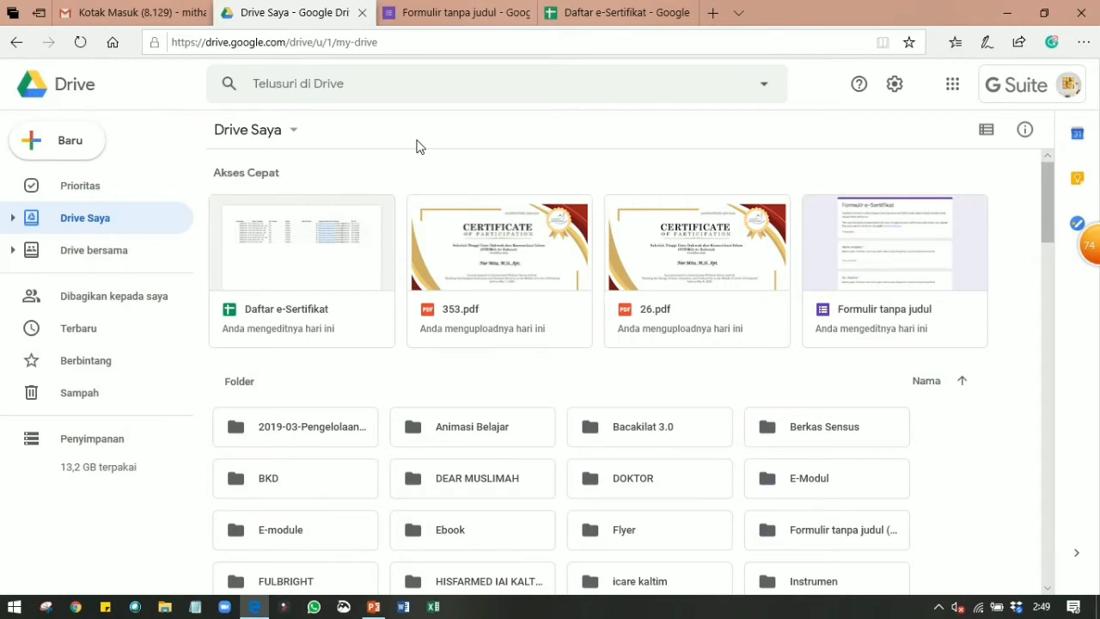
Step: Create a folder named "Webinar Seri B-" in Drive Saya and open it
left_click(68, 150)
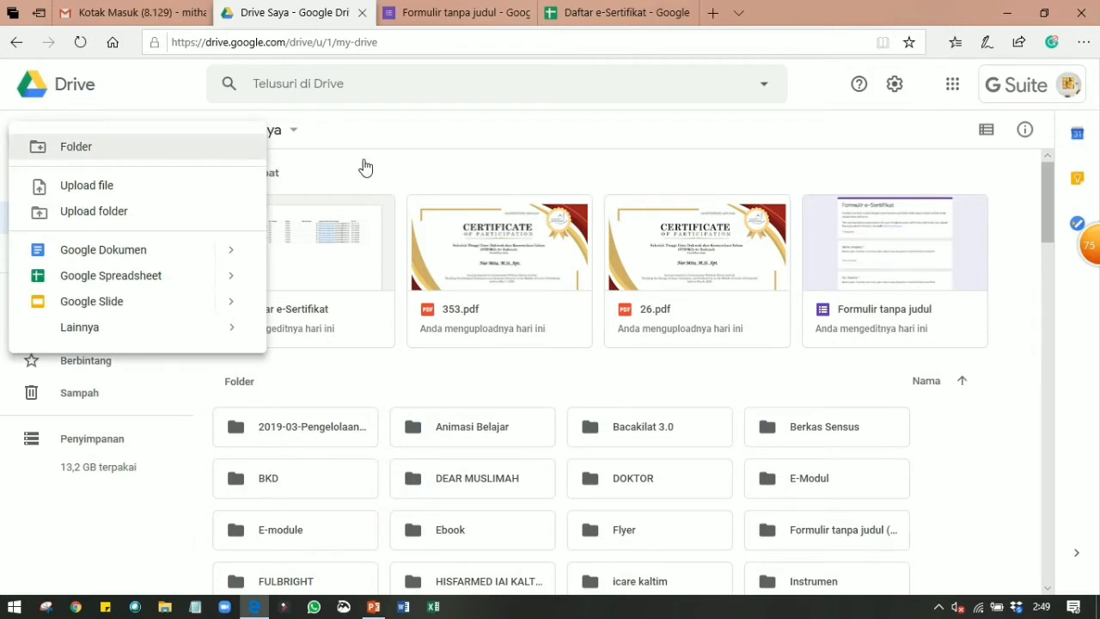
key("Return")
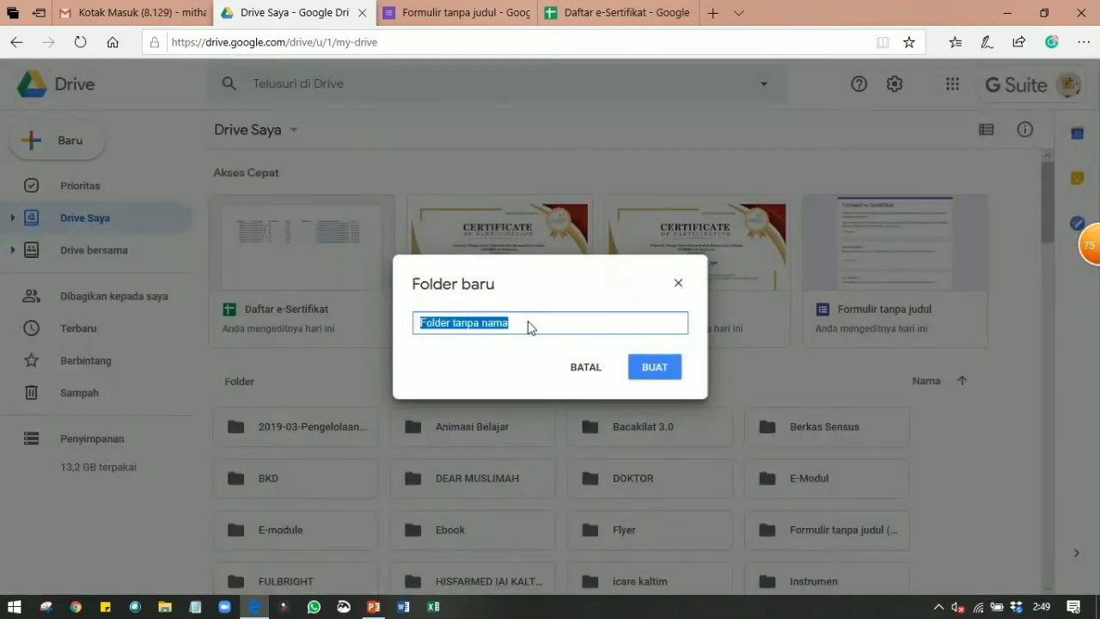
type("Webinar")
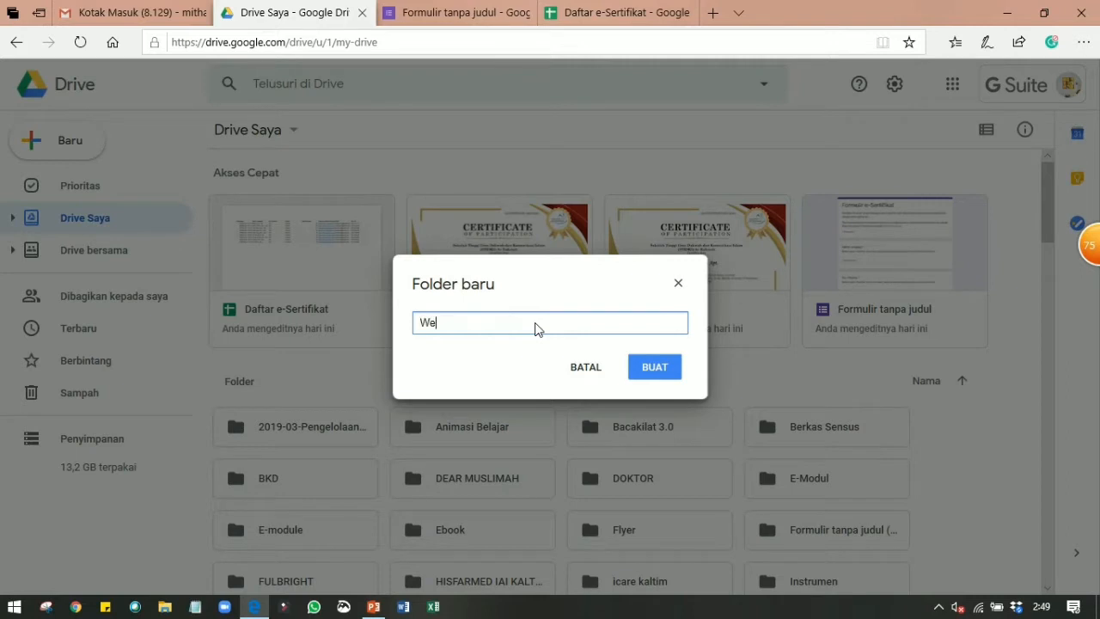
type(" Seri B-")
left_click(654, 369)
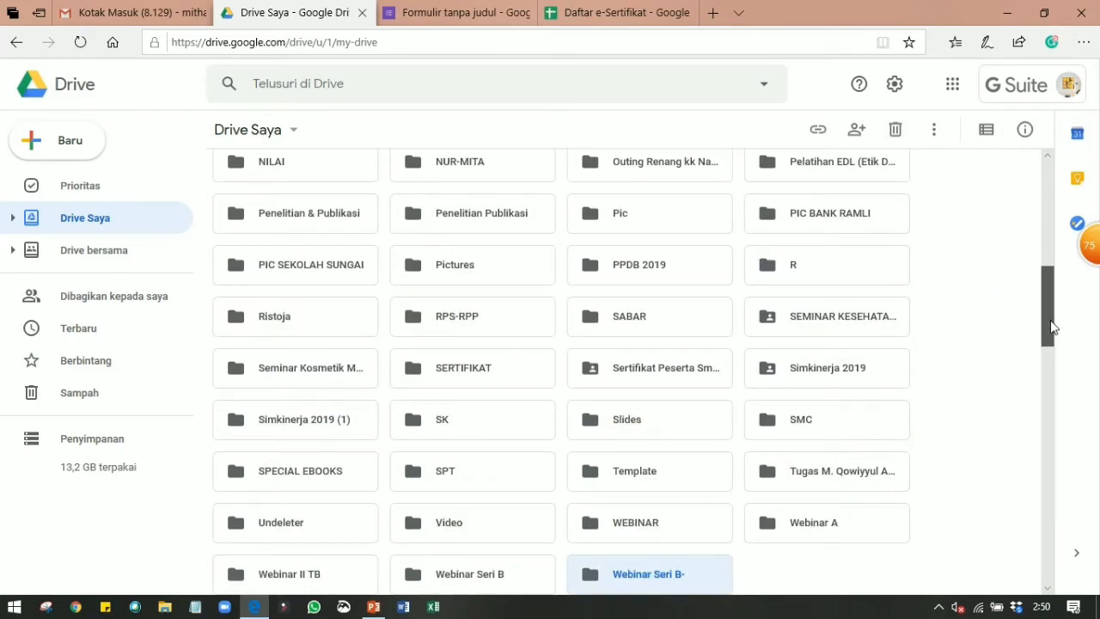
scroll(614, 548, "down", 1)
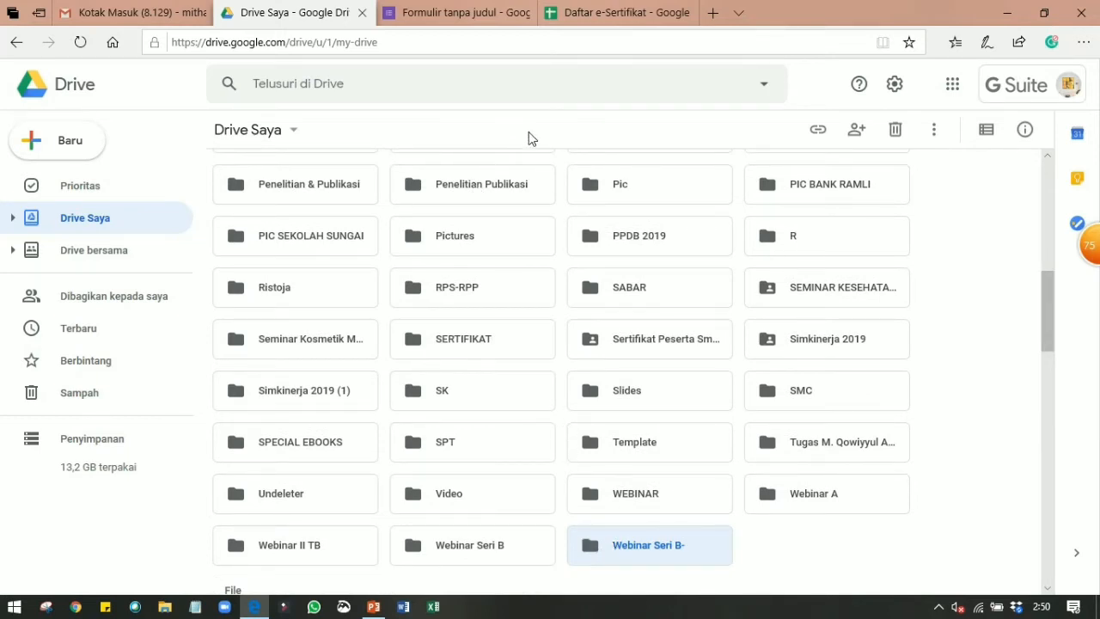
key("Return")
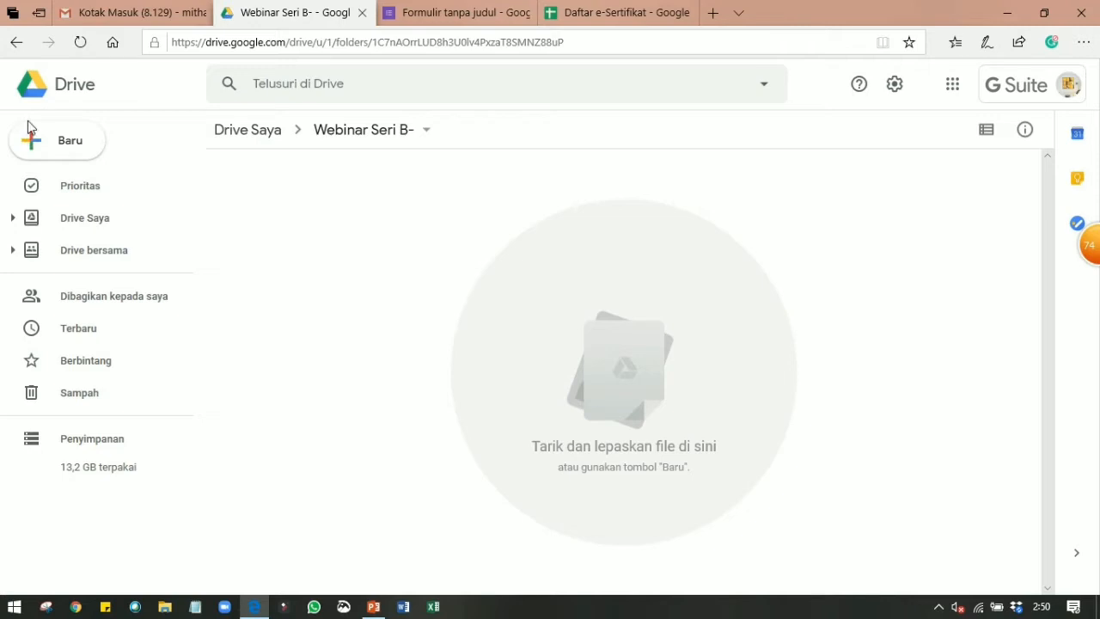
left_click(48, 148)
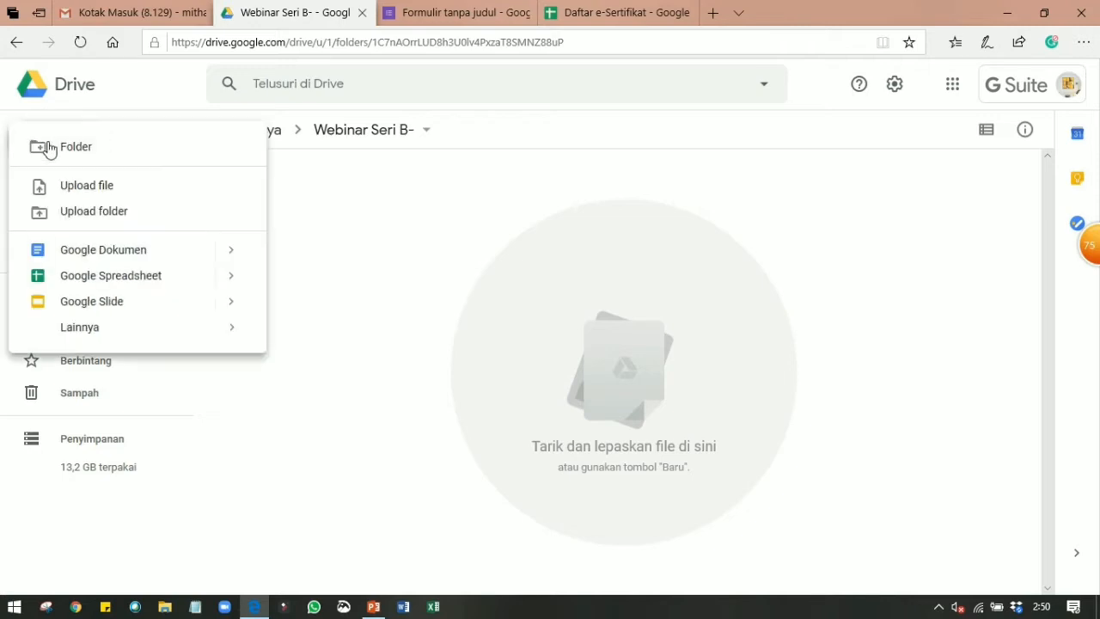
mouse_move(182, 327)
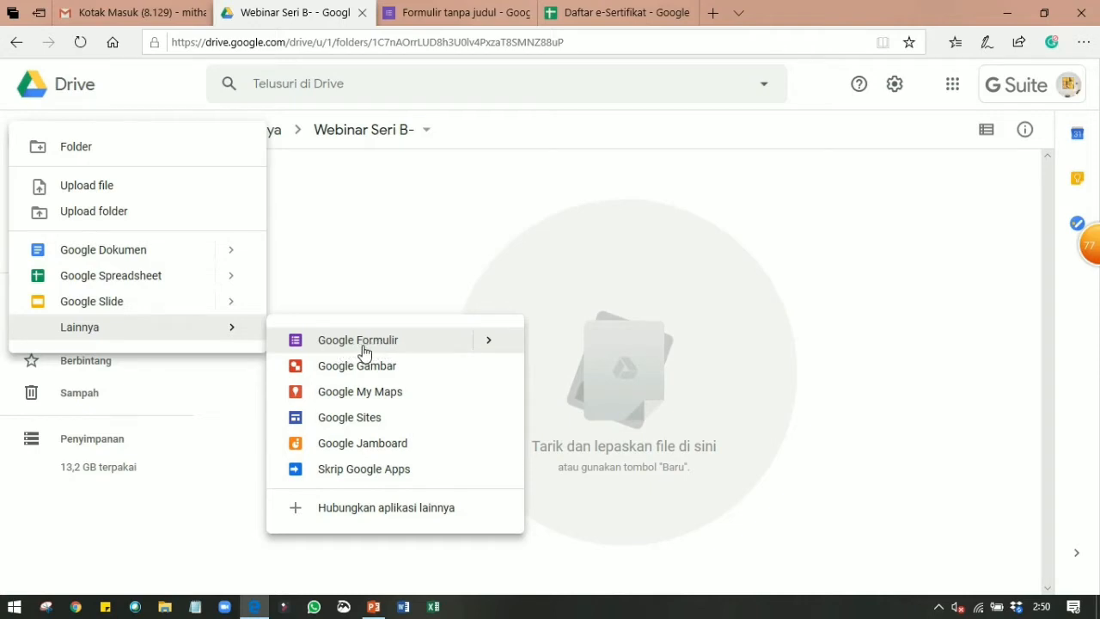
left_click(489, 343)
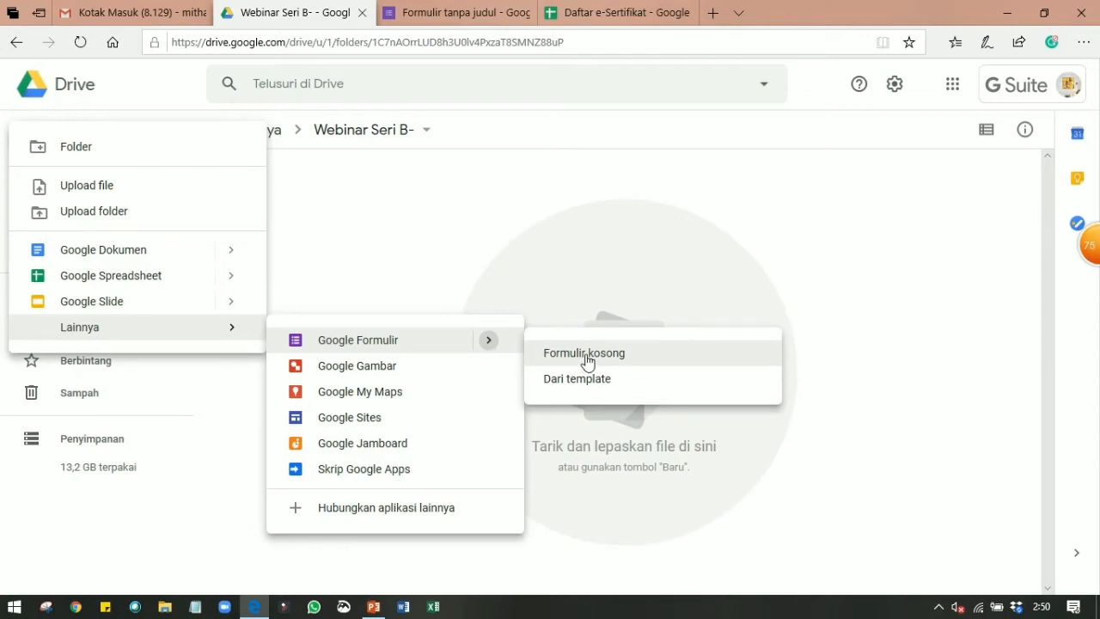
left_click(443, 251)
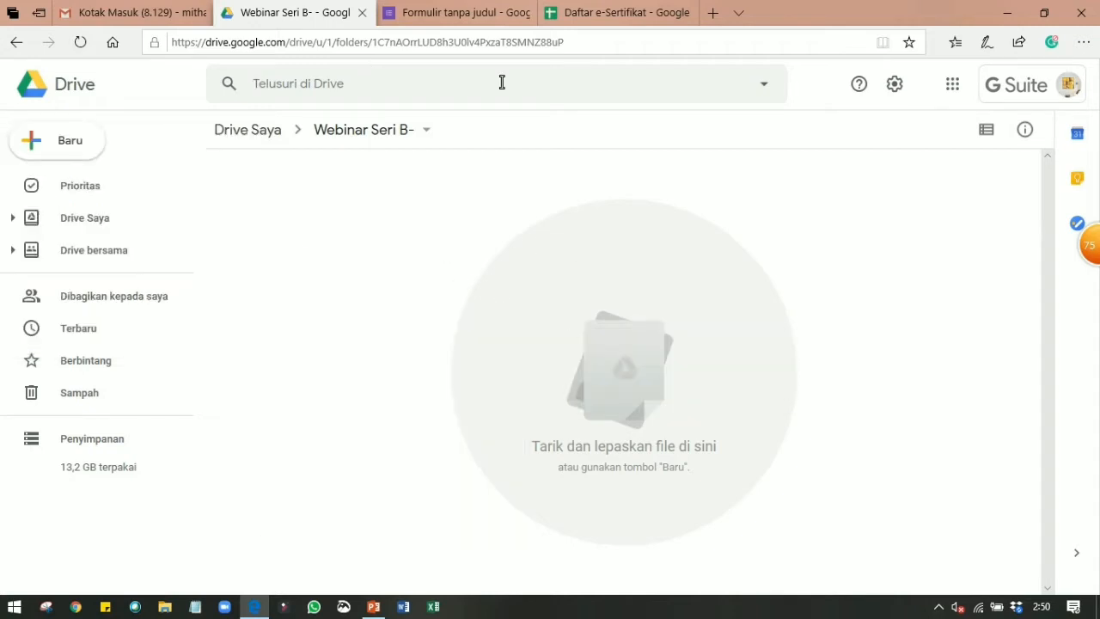
Step: Switch to the existing Formulir tanpa judul form and review its title and description
left_click(470, 12)
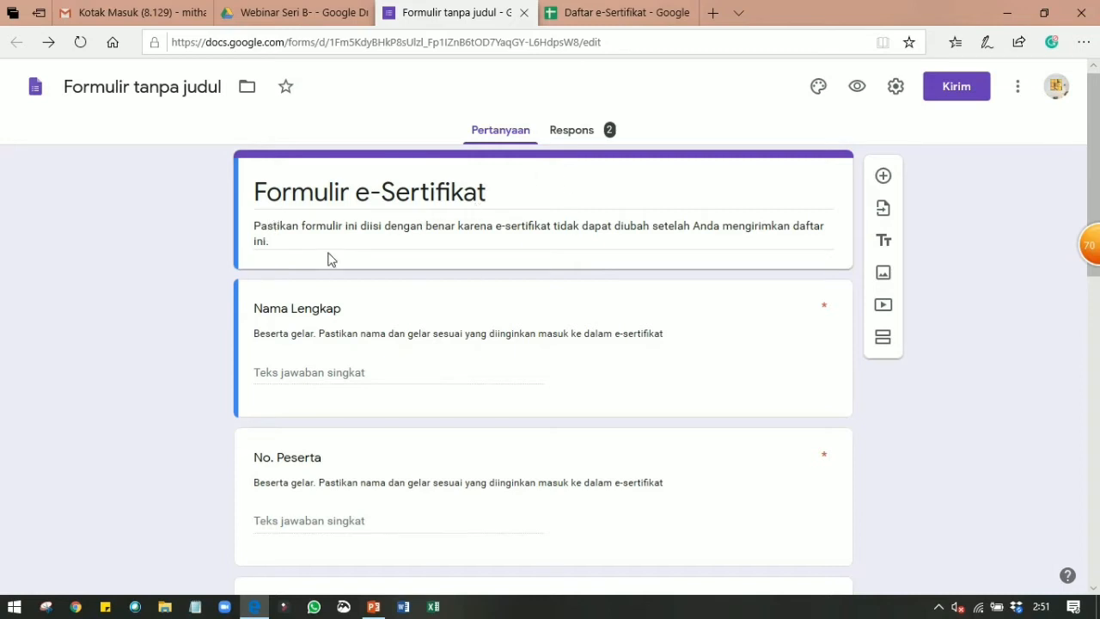
triple_click(461, 201)
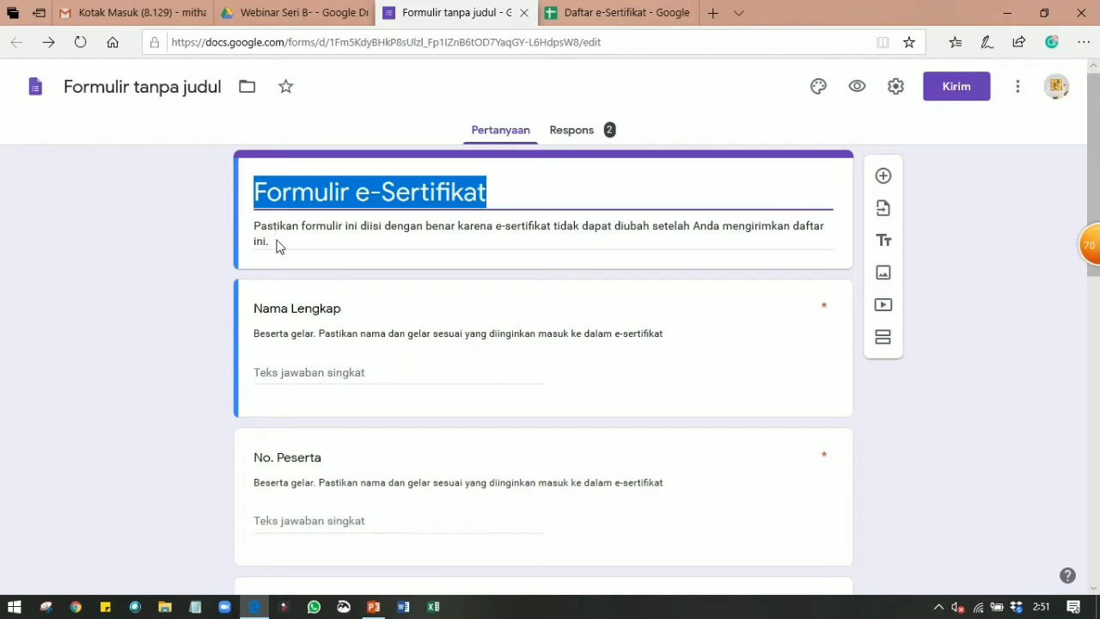
triple_click(277, 247)
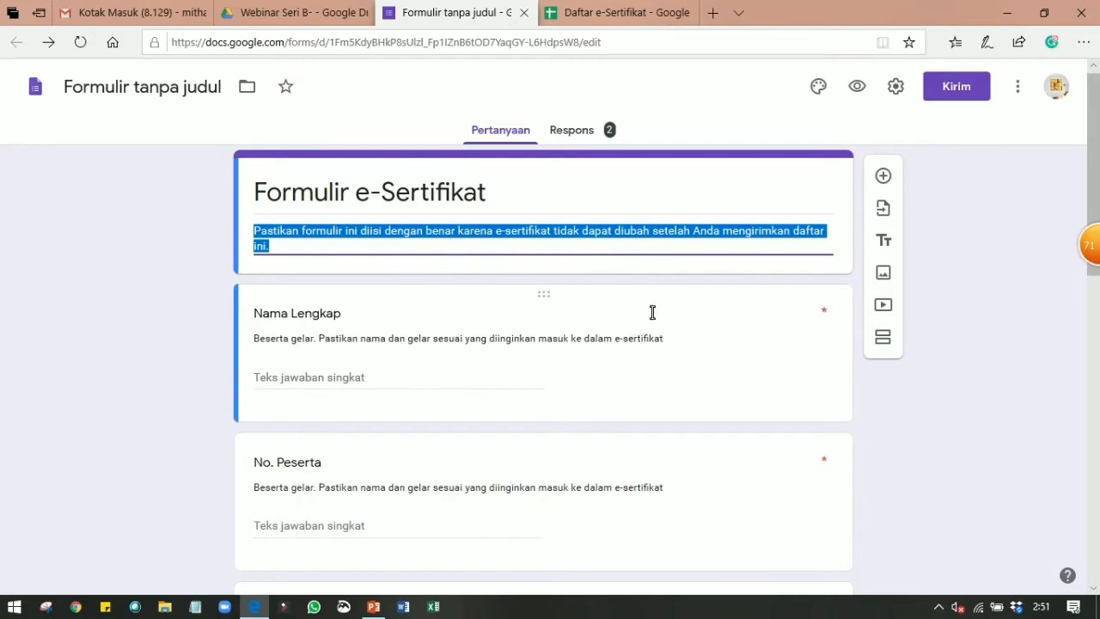
left_click(916, 453)
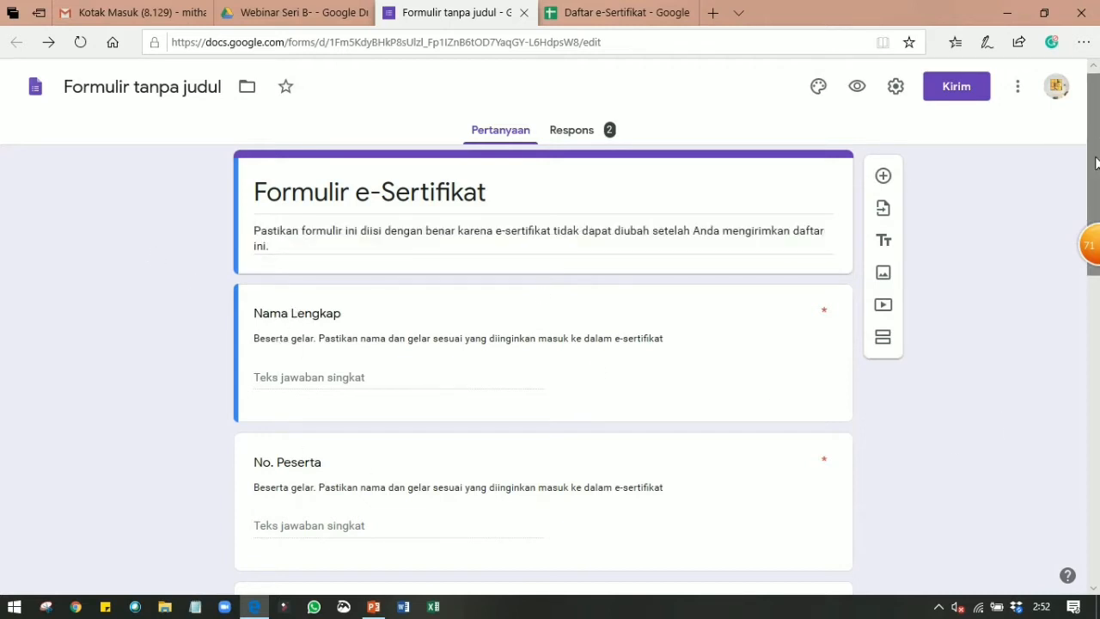
Step: Examine the Nama Lengkap question's title, description and additional display options
scroll(1096, 163, "down", 2)
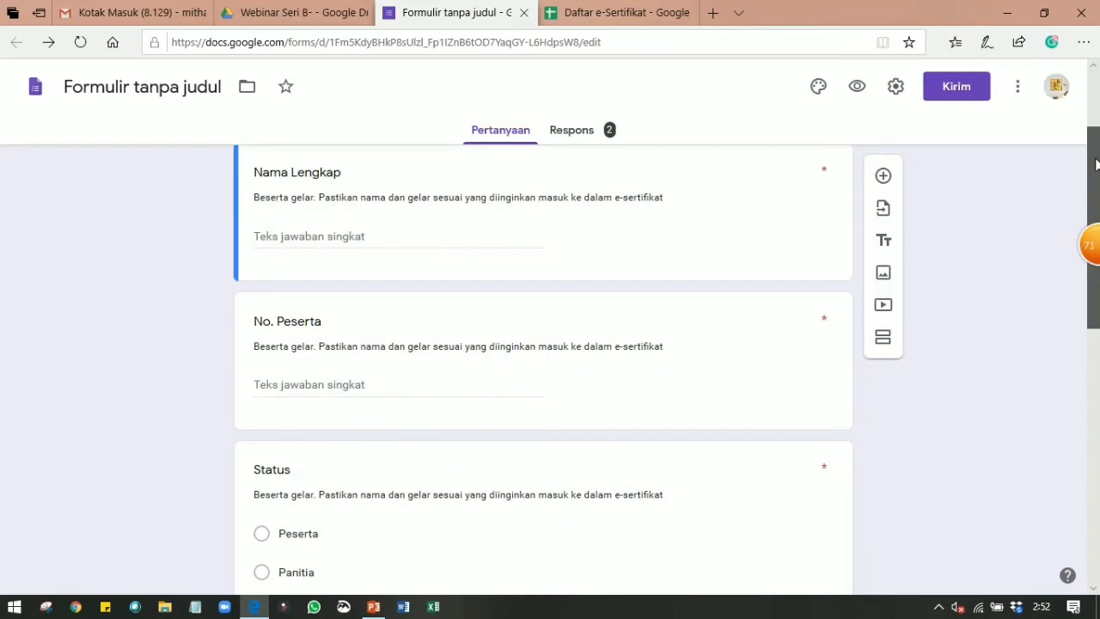
scroll(1095, 159, "up", 1)
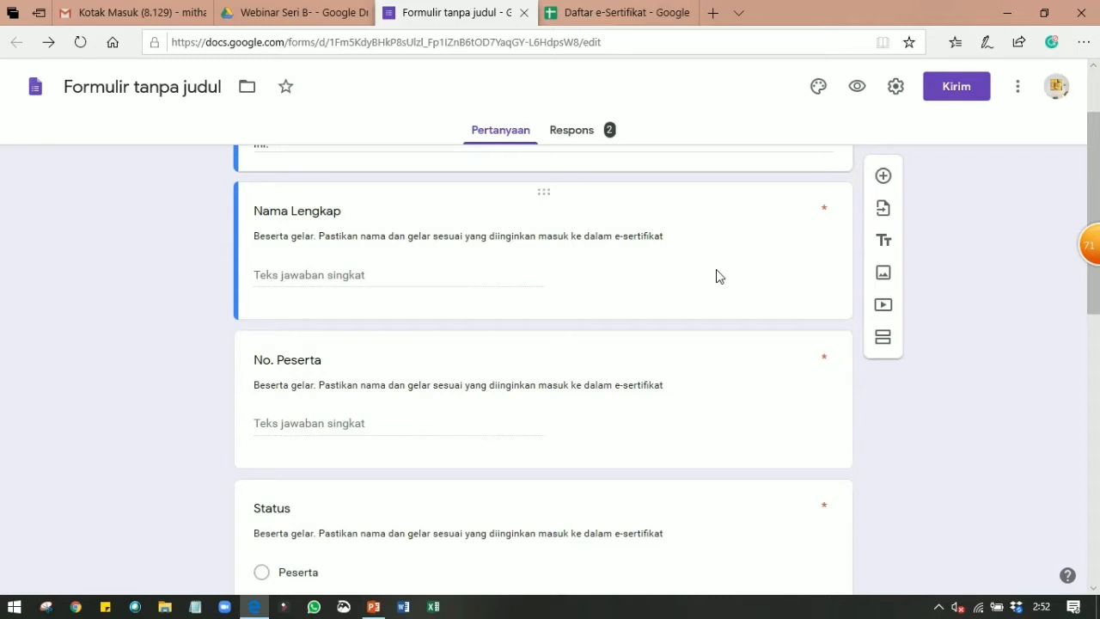
left_click(291, 215)
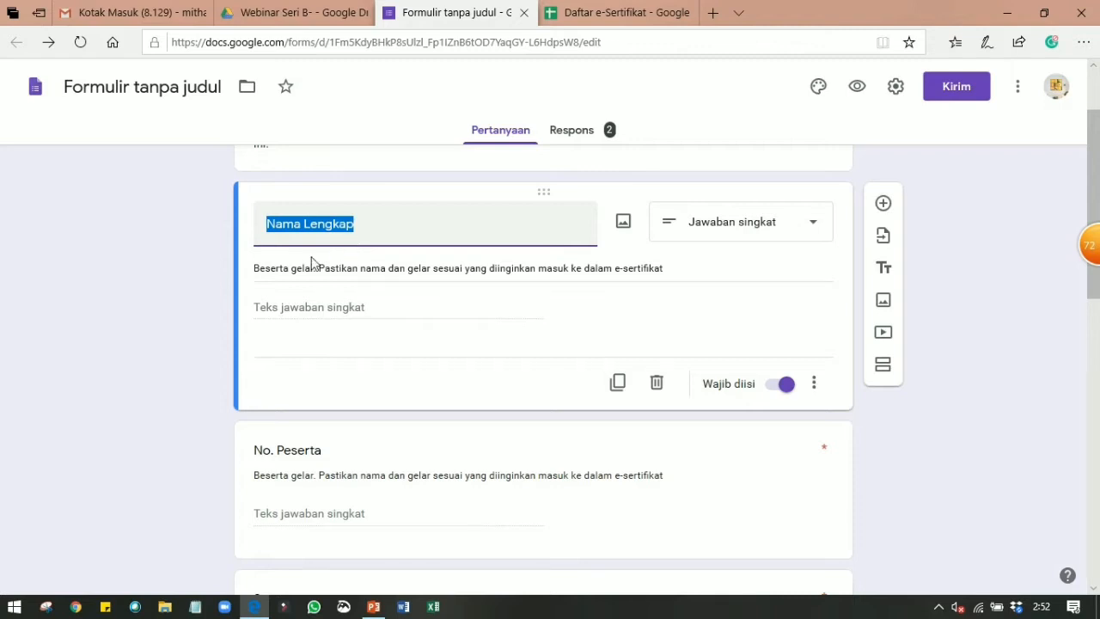
left_click(275, 257)
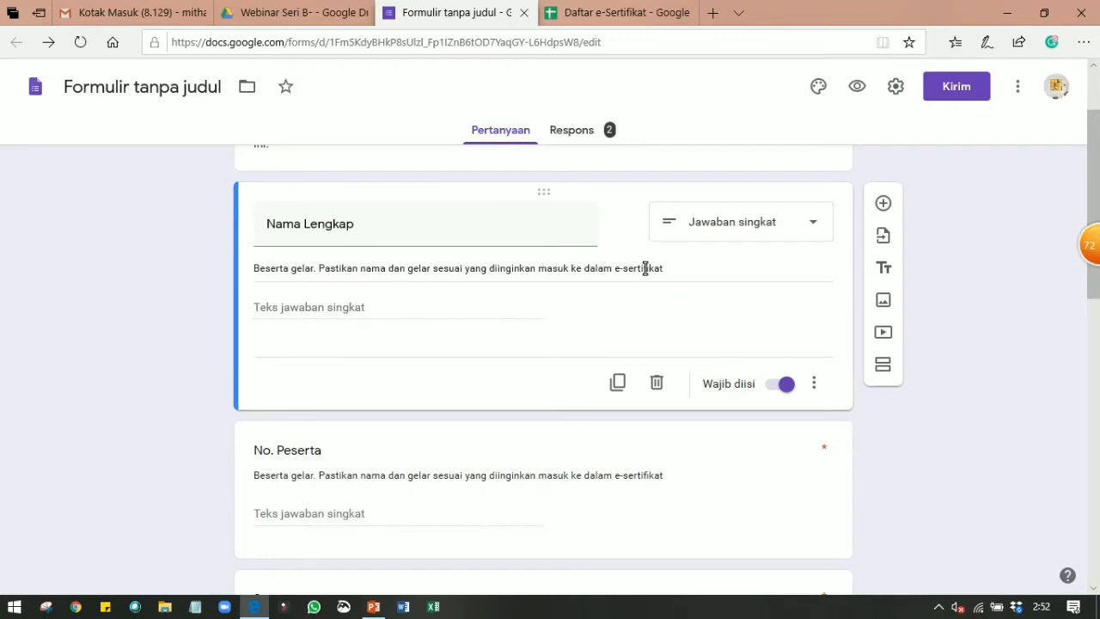
triple_click(268, 268)
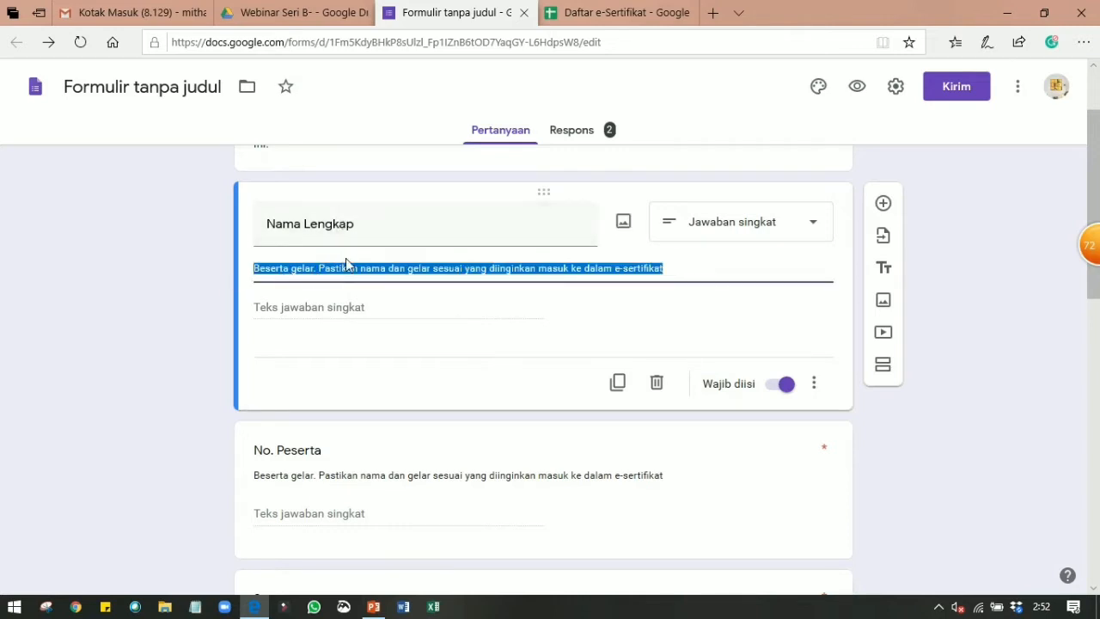
left_click(815, 387)
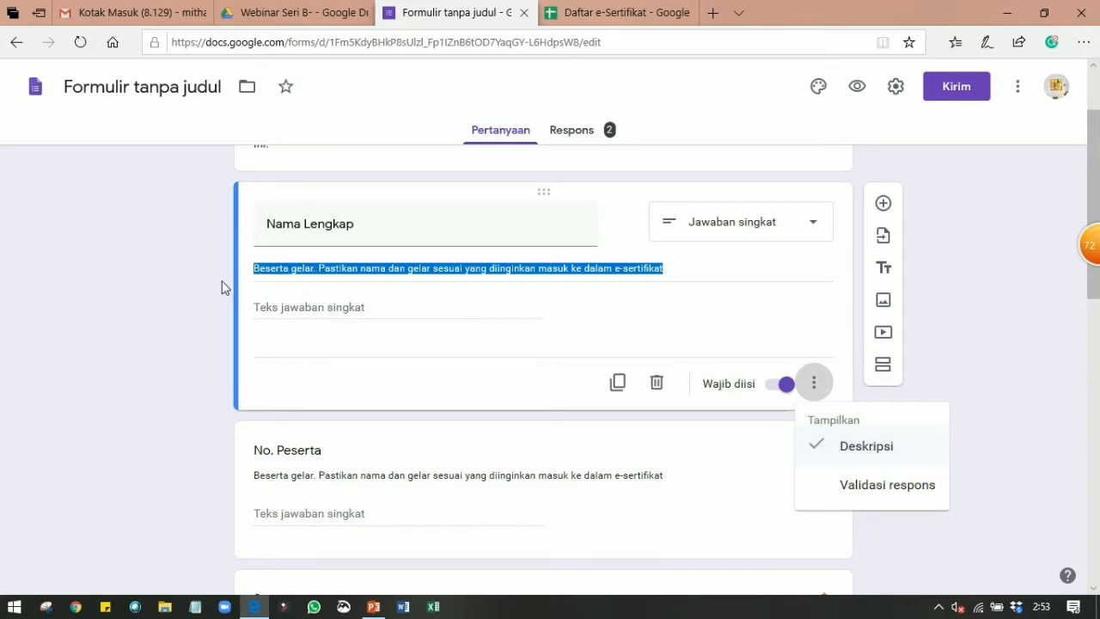
key("Escape")
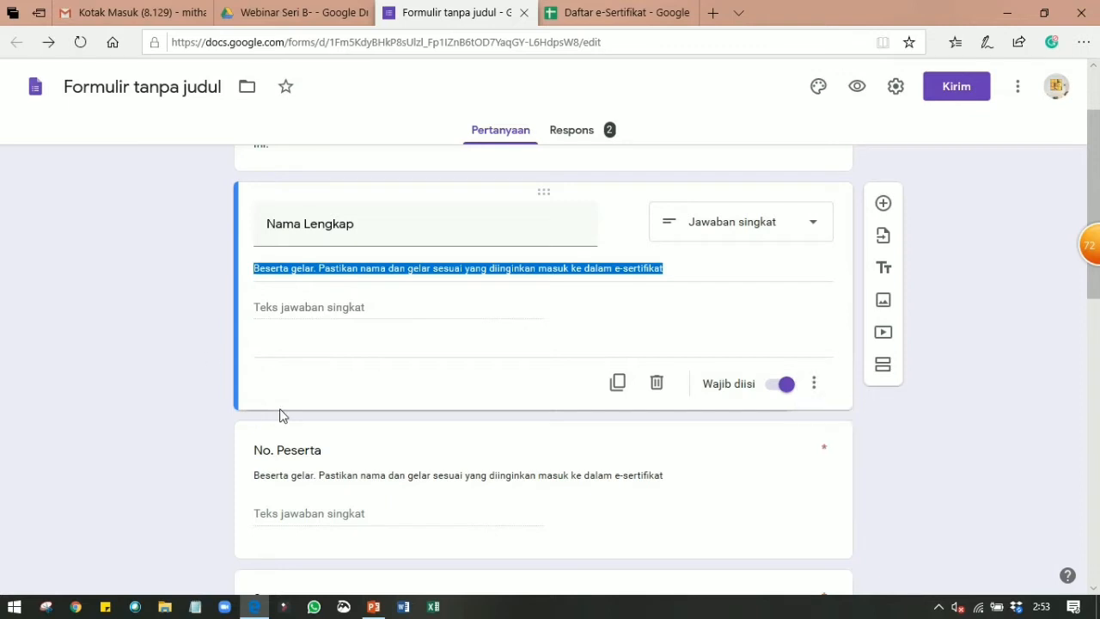
Step: Examine the No. Peserta question's response validation and the Status question's multiple-choice options
left_click(320, 450)
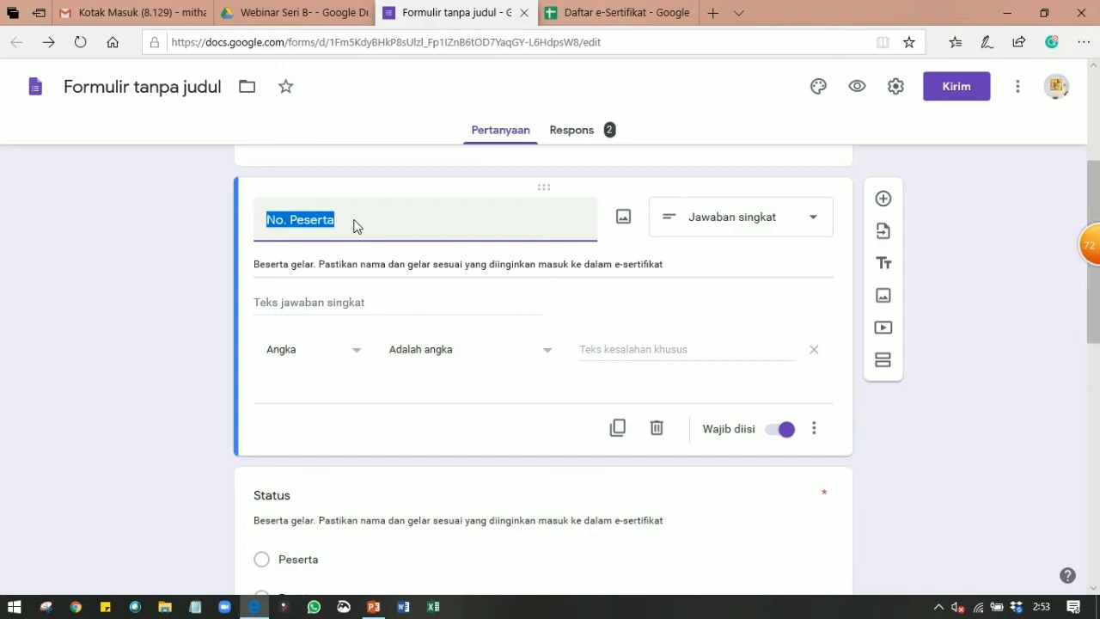
left_click(196, 287)
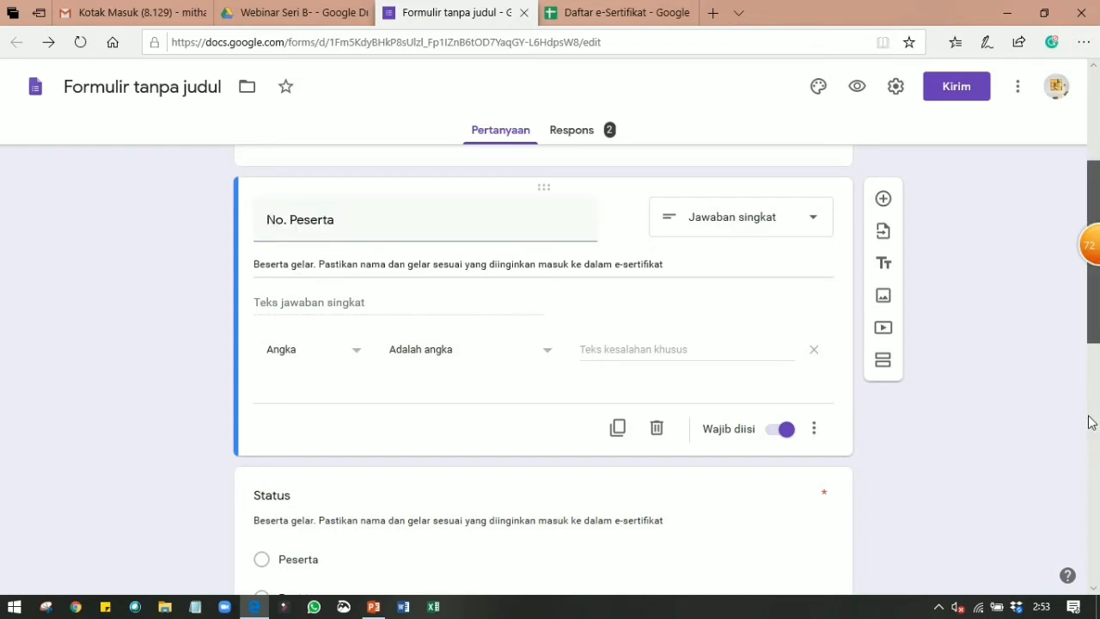
scroll(263, 209, "down", 3)
left_click(293, 211)
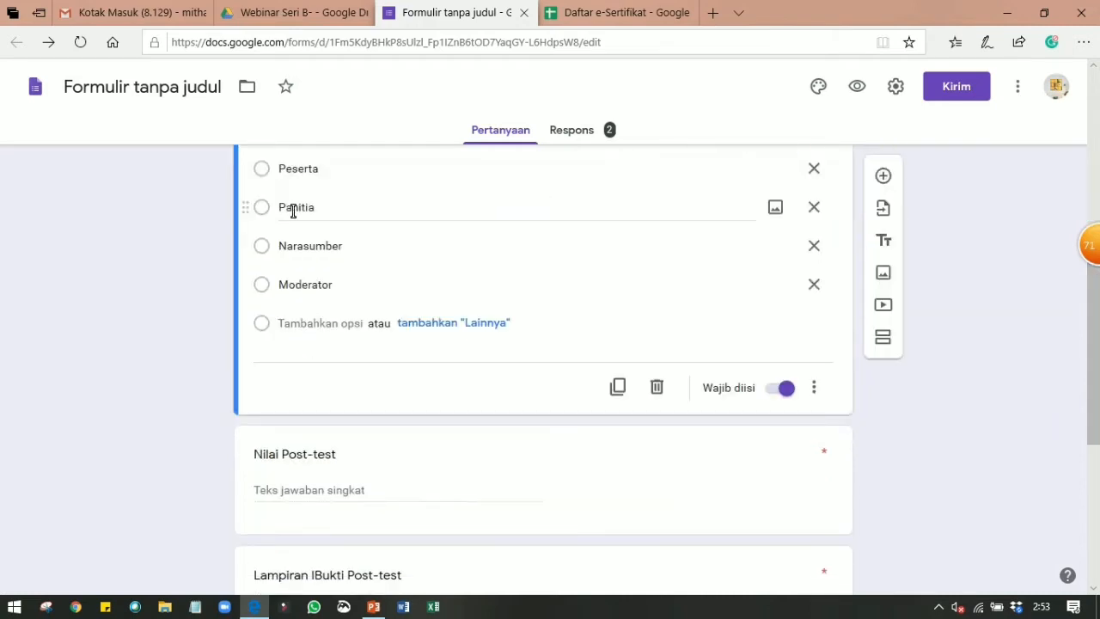
scroll(1096, 322, "up", 2)
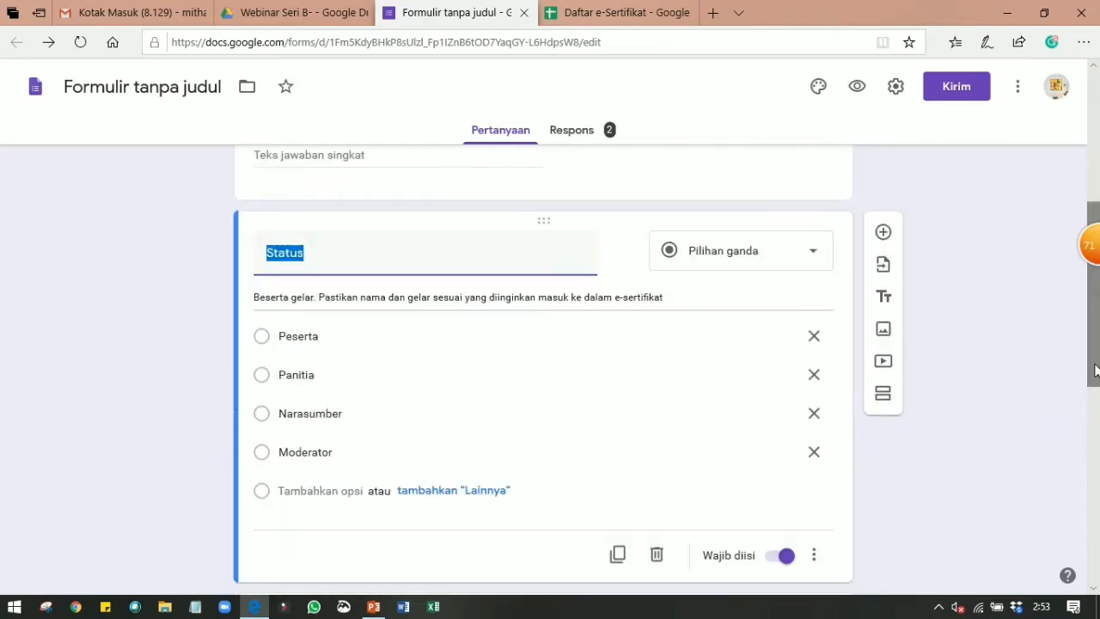
scroll(535, 289, "up", 1)
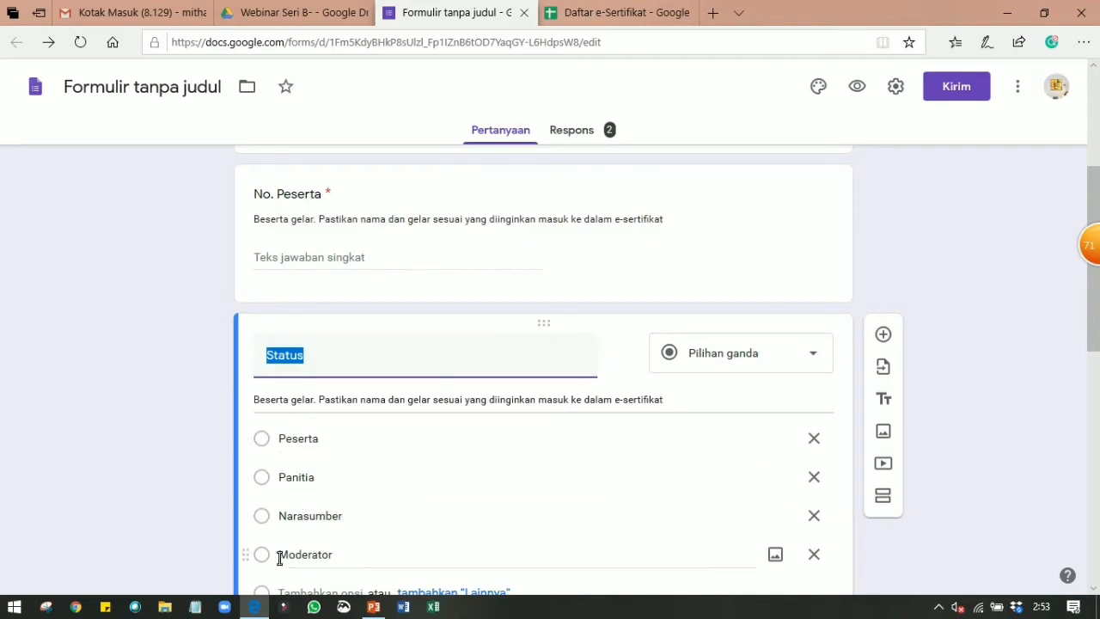
scroll(387, 315, "down", 2)
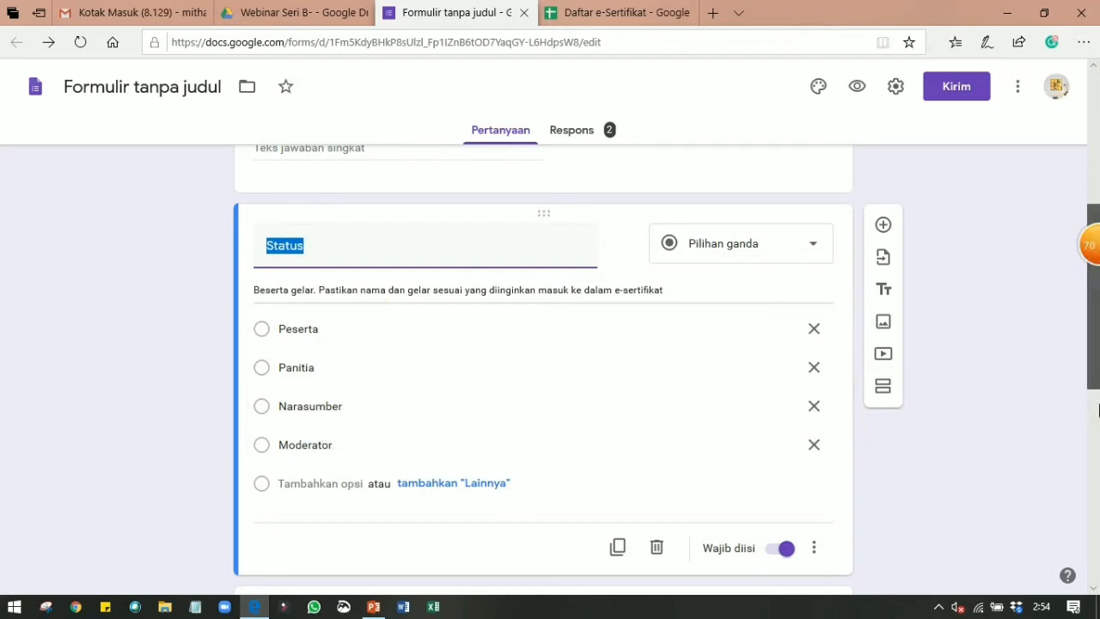
Step: Examine the Lampiran IBukti Post-test question's answer type, allowed file types and upload limits
left_click(1099, 410)
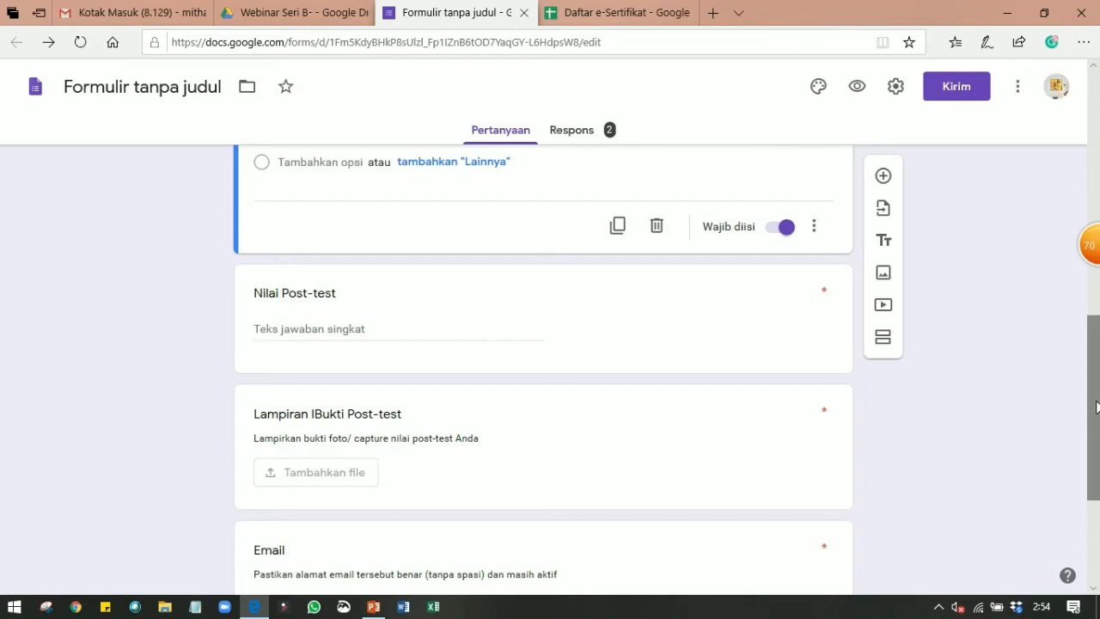
left_click_drag(1097, 406, 1098, 410)
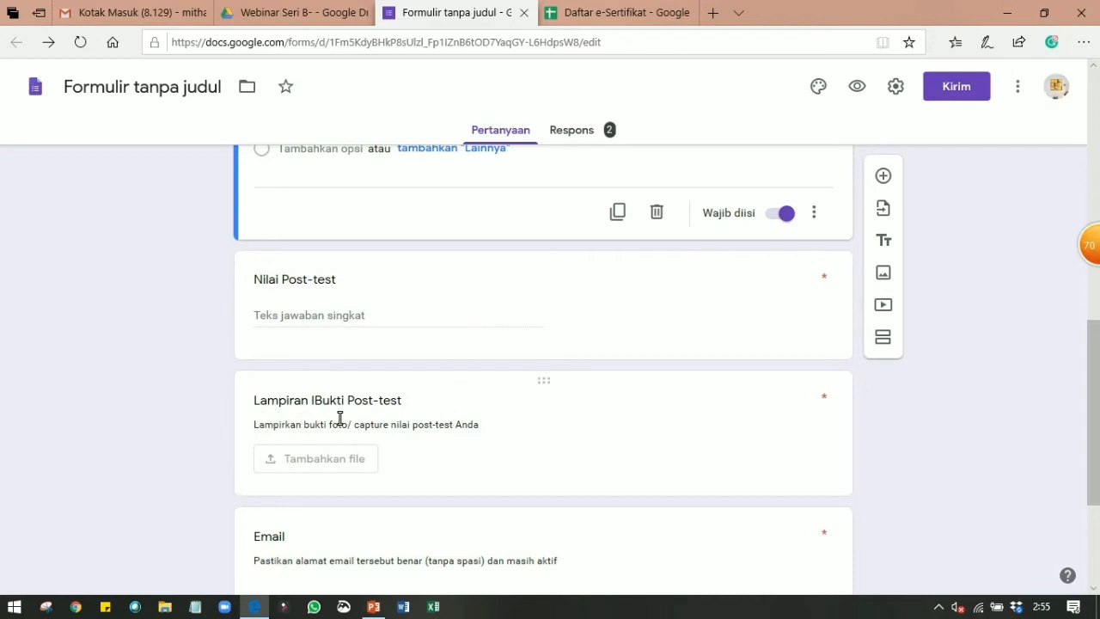
left_click_drag(1098, 368, 1098, 414)
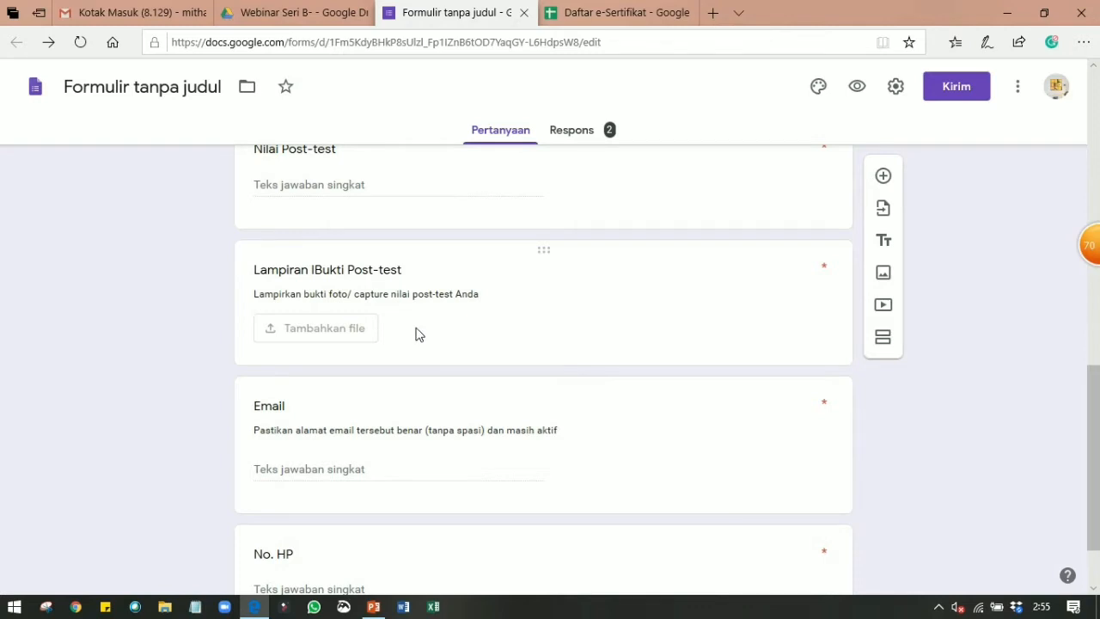
left_click(336, 280)
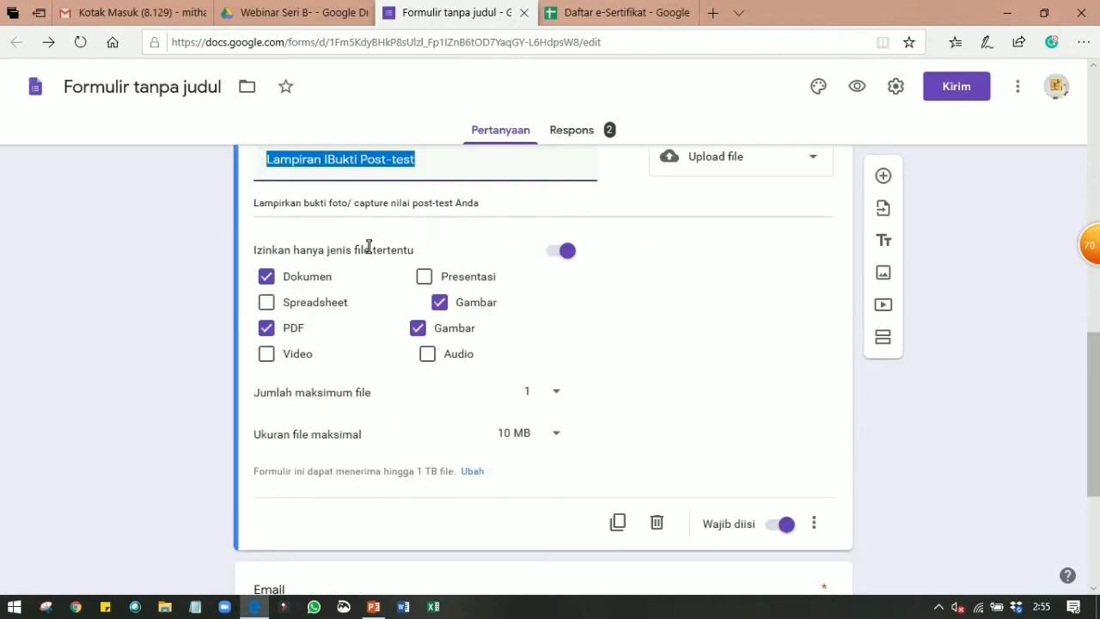
scroll(1098, 389, "up", 2)
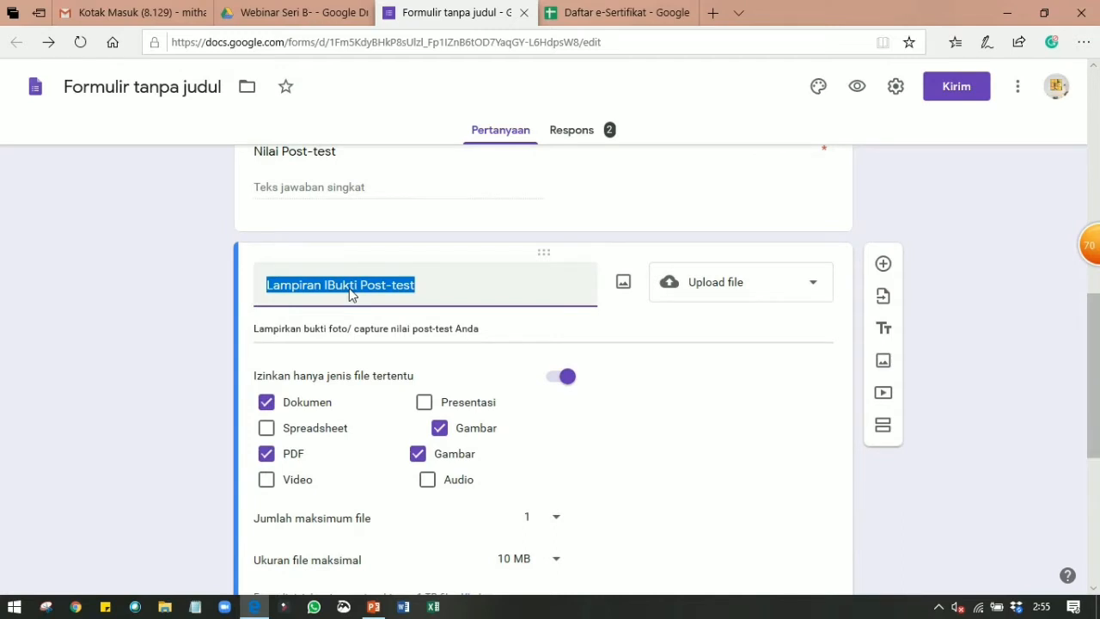
left_click(793, 292)
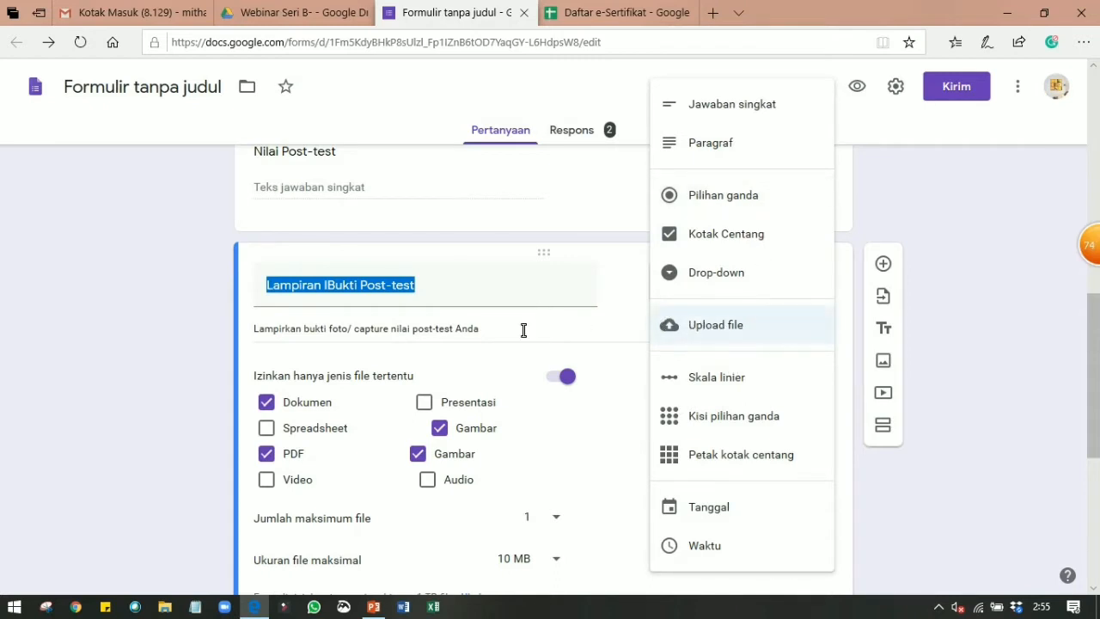
left_click(183, 353)
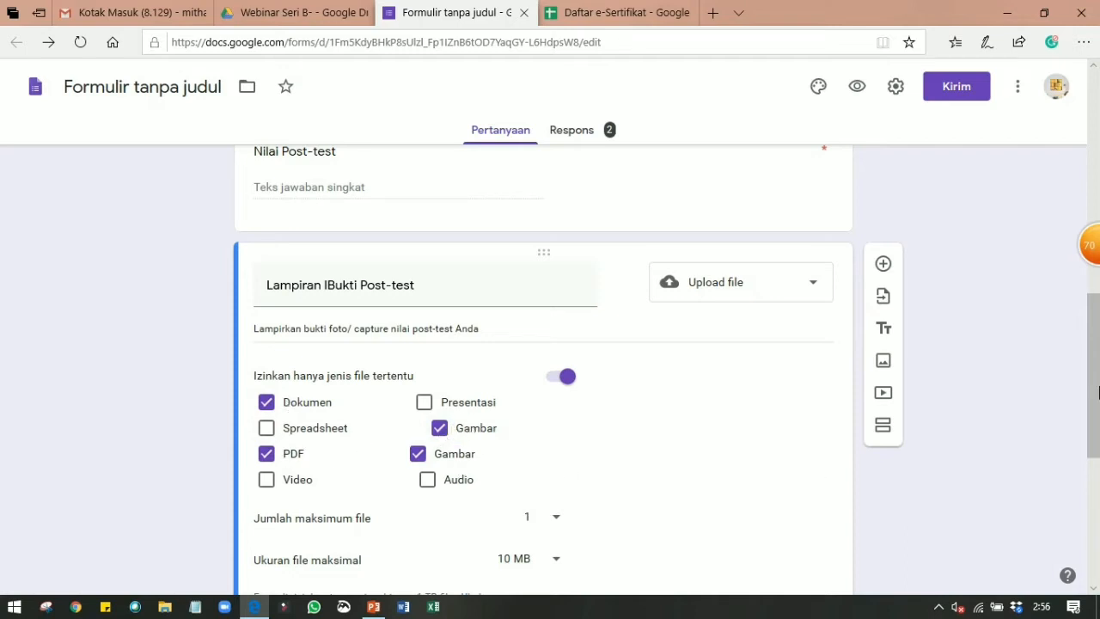
scroll(359, 384, "down", 2)
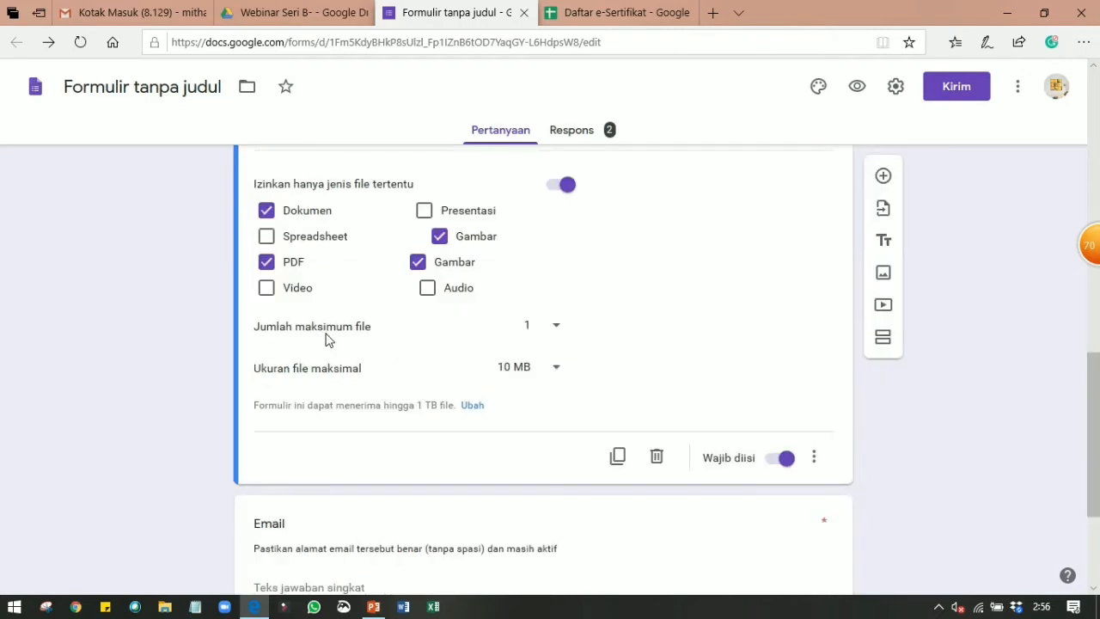
Step: Examine the available maximum file counts and file sizes for the Lampiran IBukti Post-test question
left_click(557, 330)
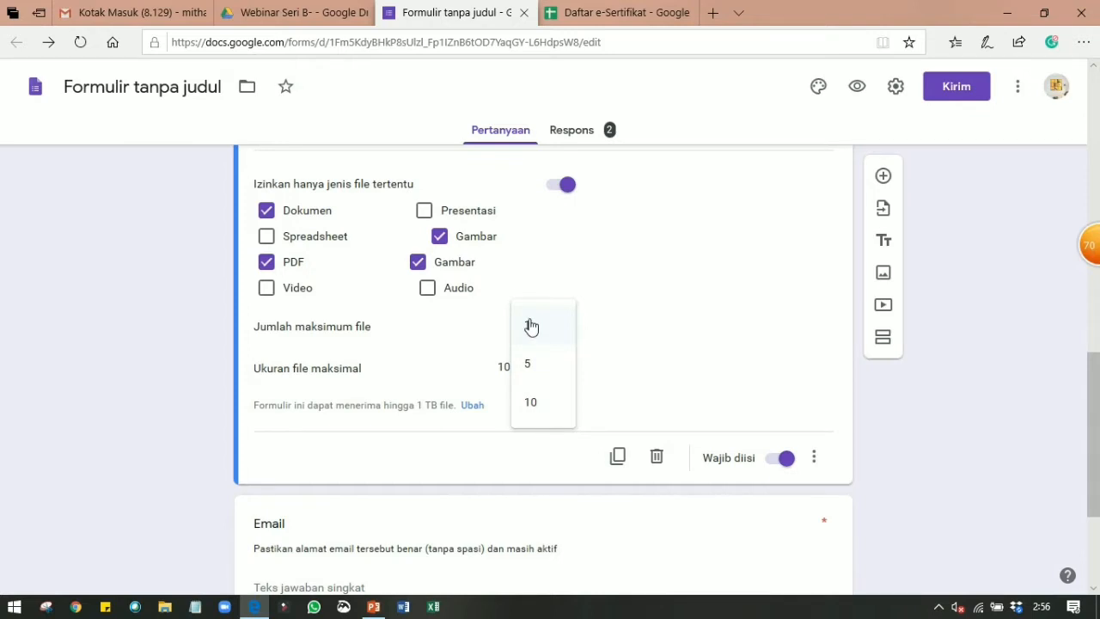
left_click(273, 361)
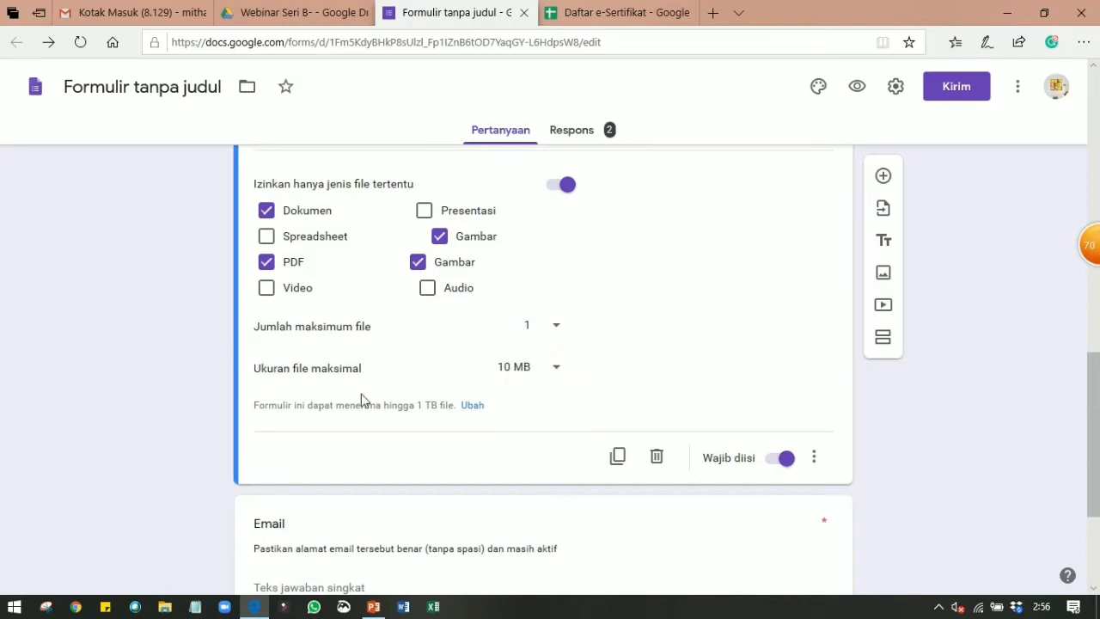
left_click(557, 369)
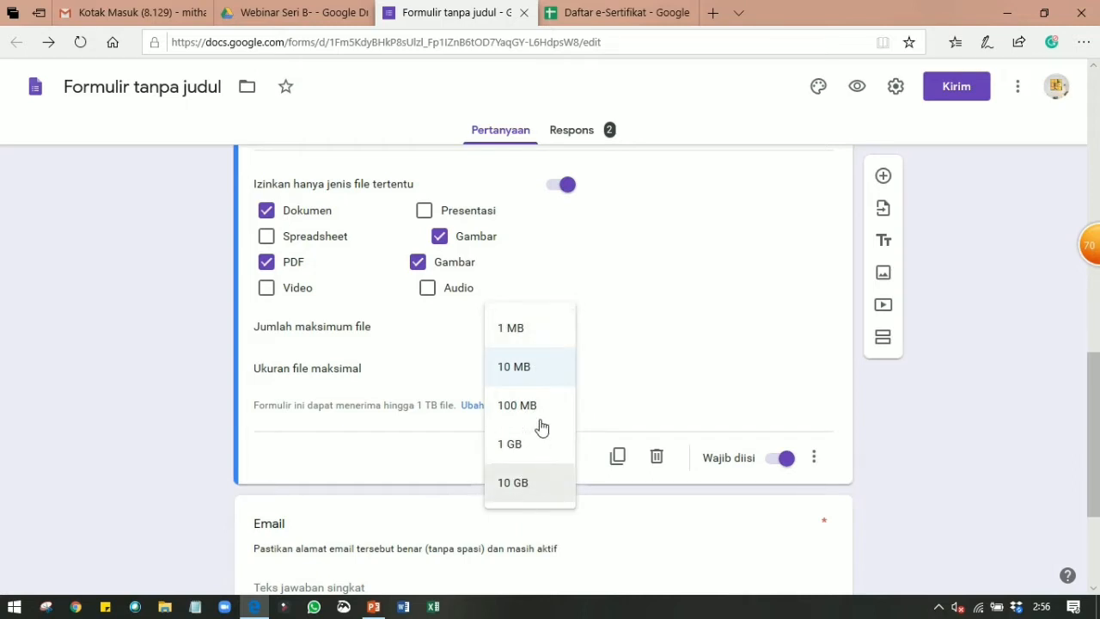
left_click(523, 376)
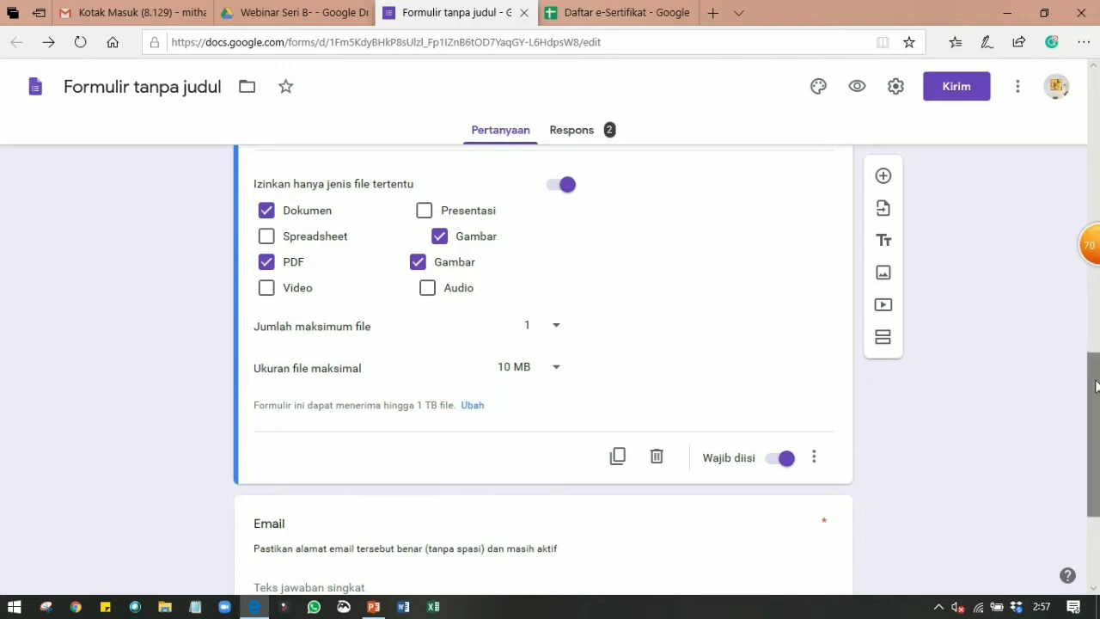
Step: Examine the Email question's description asking for a correct, active address, along with its answer type
scroll(1097, 429, "down", 2)
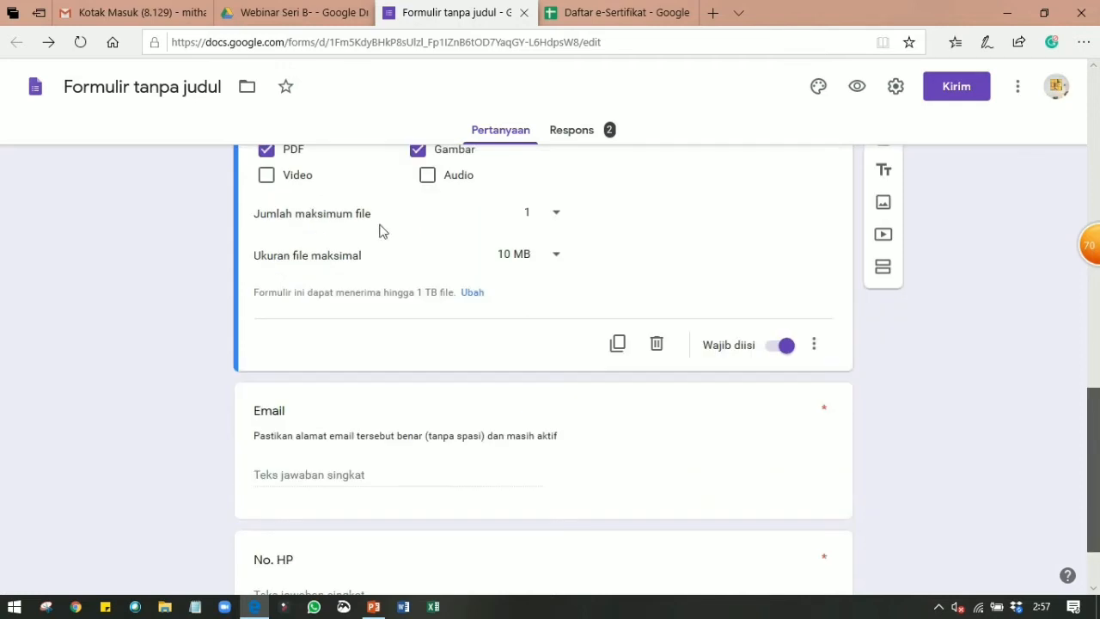
scroll(416, 310, "down", 1)
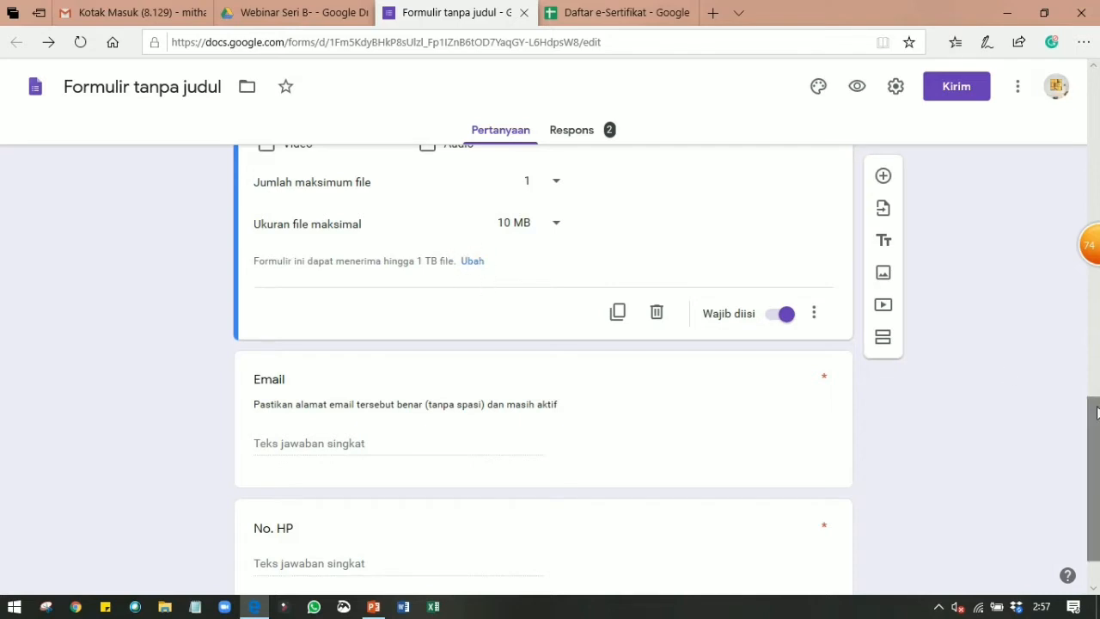
scroll(1068, 455, "down", 1)
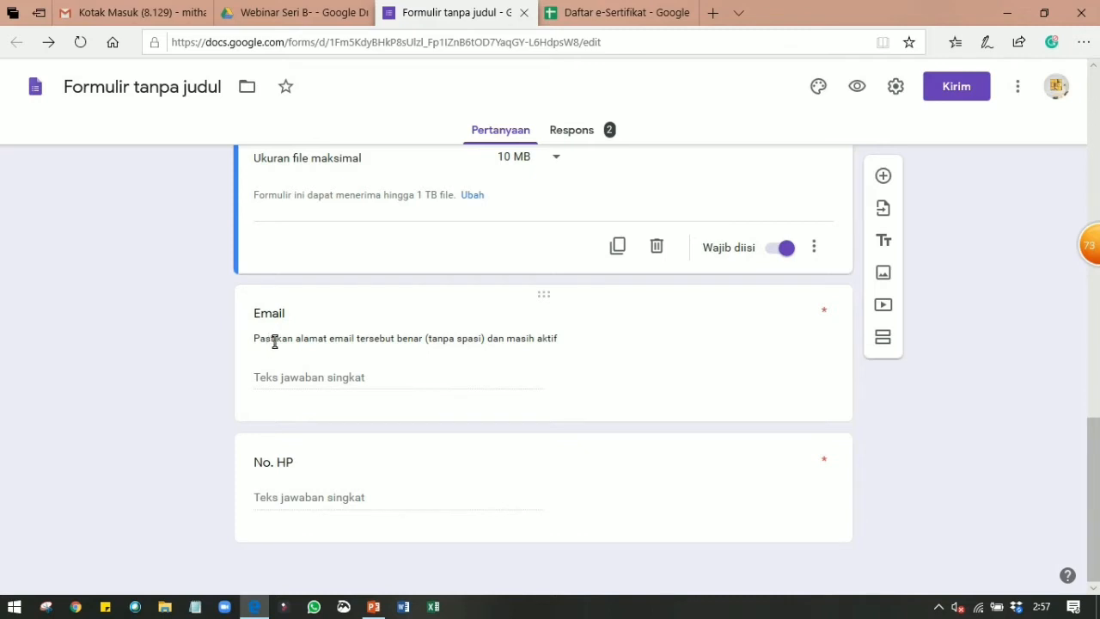
left_click(277, 344)
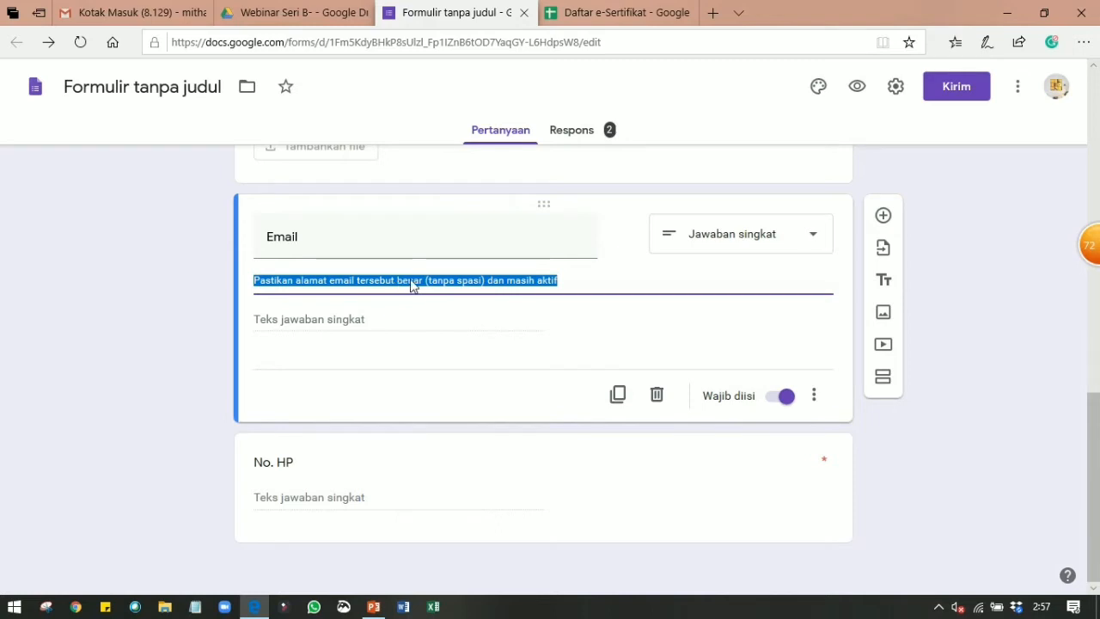
left_click(507, 281)
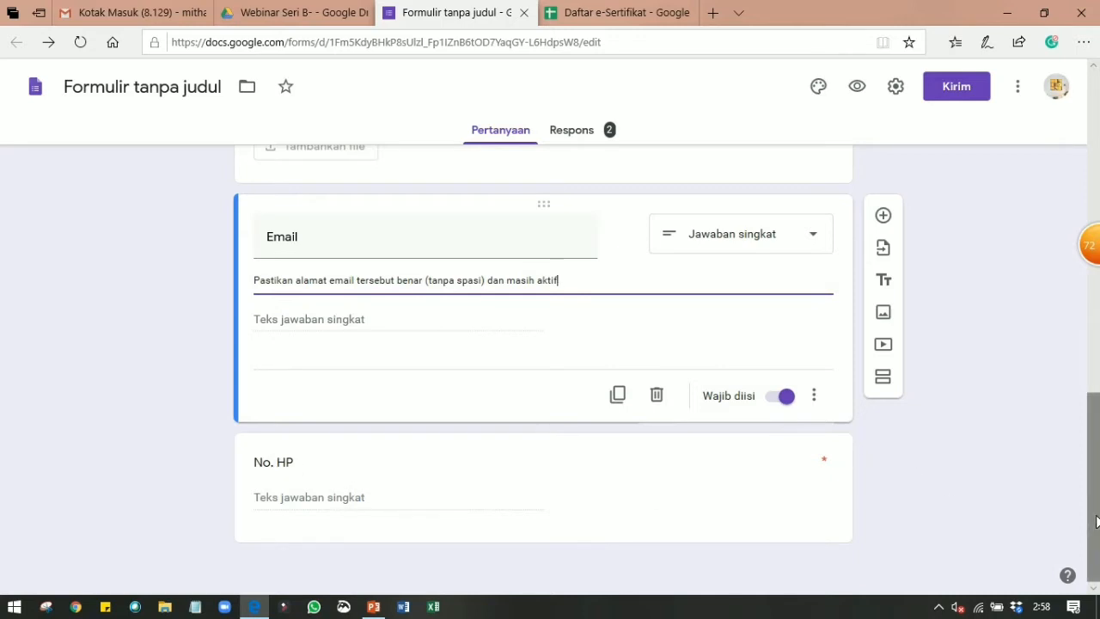
Step: Review the form's responses and view them in the linked Daftar e-Sertifikat spreadsheet
scroll(1072, 330, "up", 10)
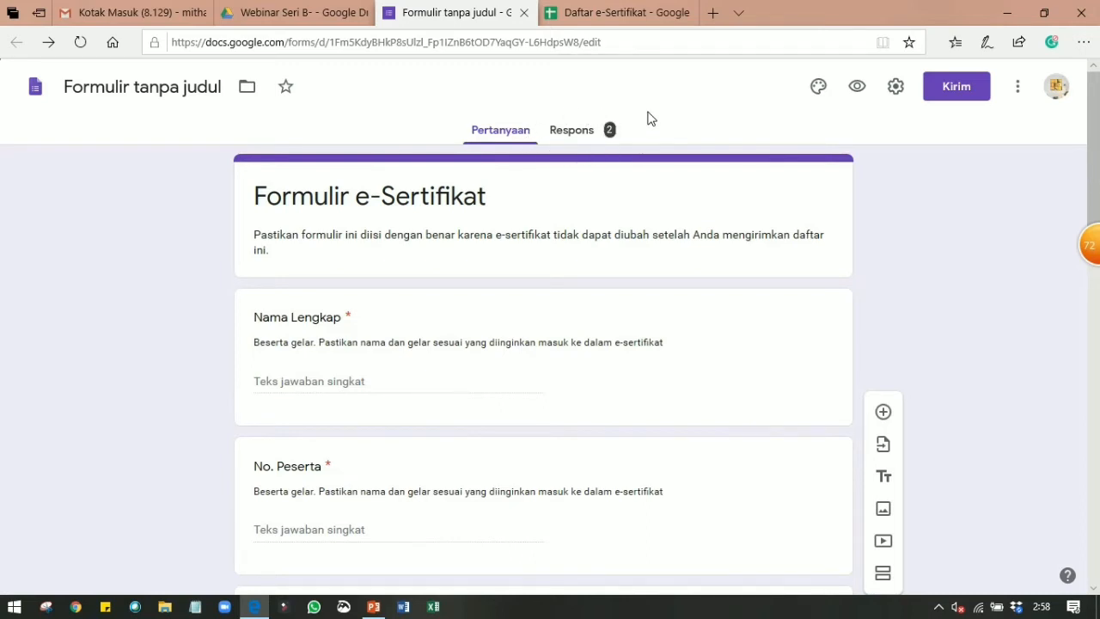
left_click(574, 136)
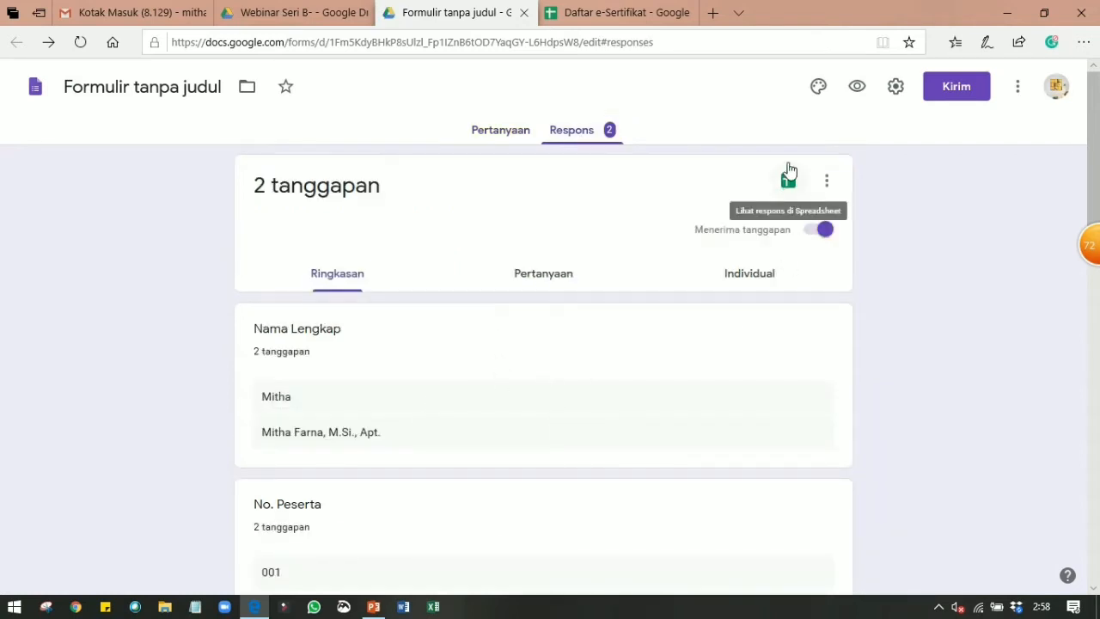
left_click(788, 190)
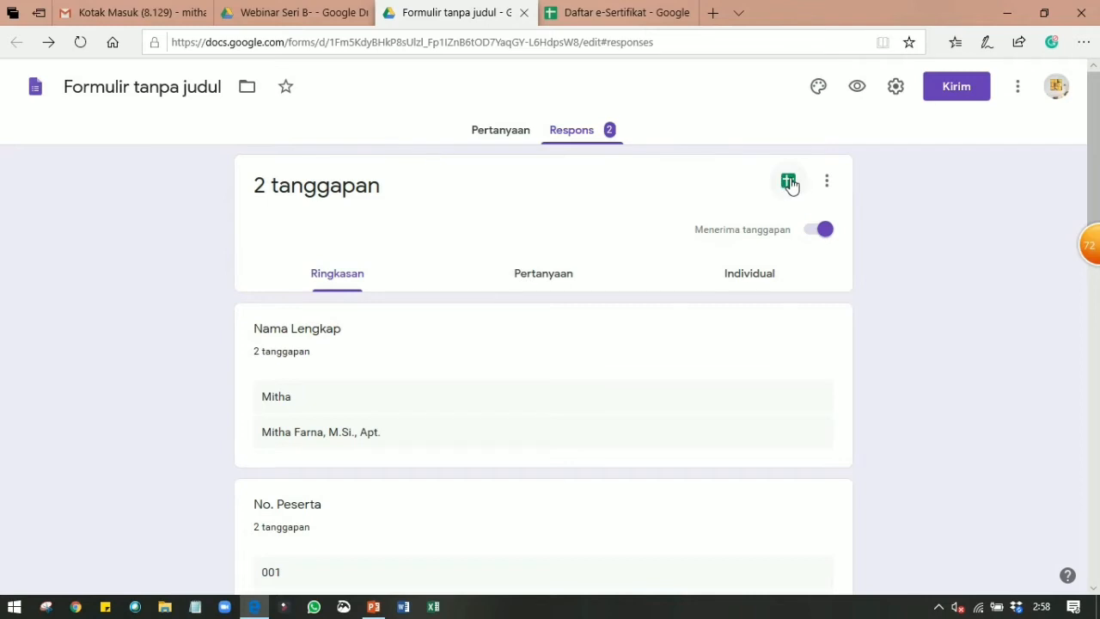
left_click(790, 186)
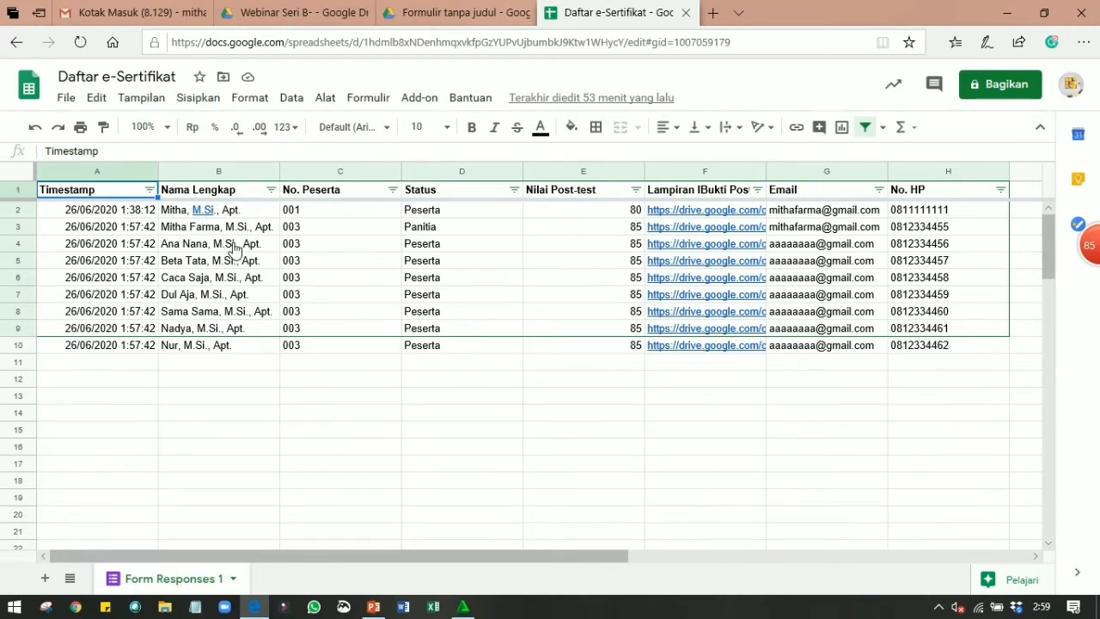
Step: Switch to Drive and view the contents of the Webinar Seri B folder, keeping all browser tabs open
left_click(300, 19)
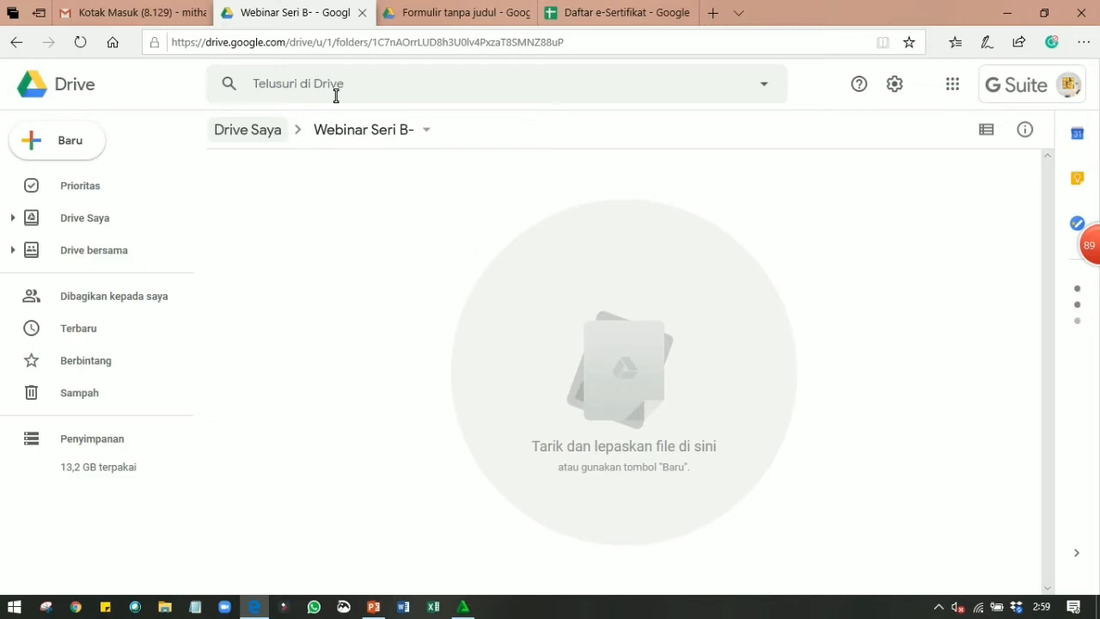
left_click(258, 130)
scroll(356, 176, "down", 10)
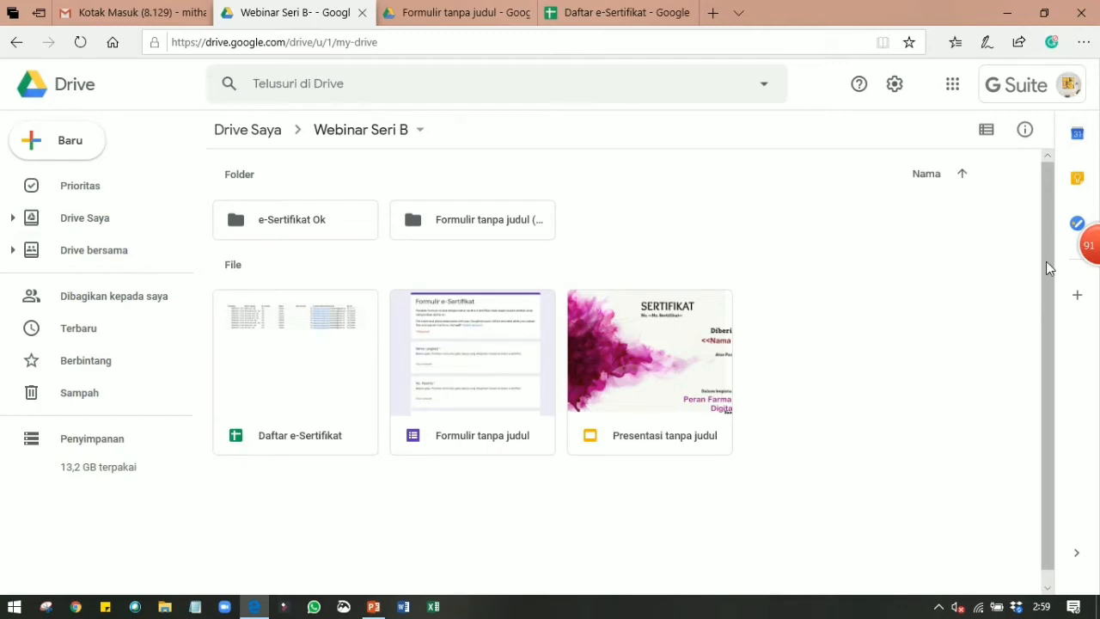
key("alt+F4")
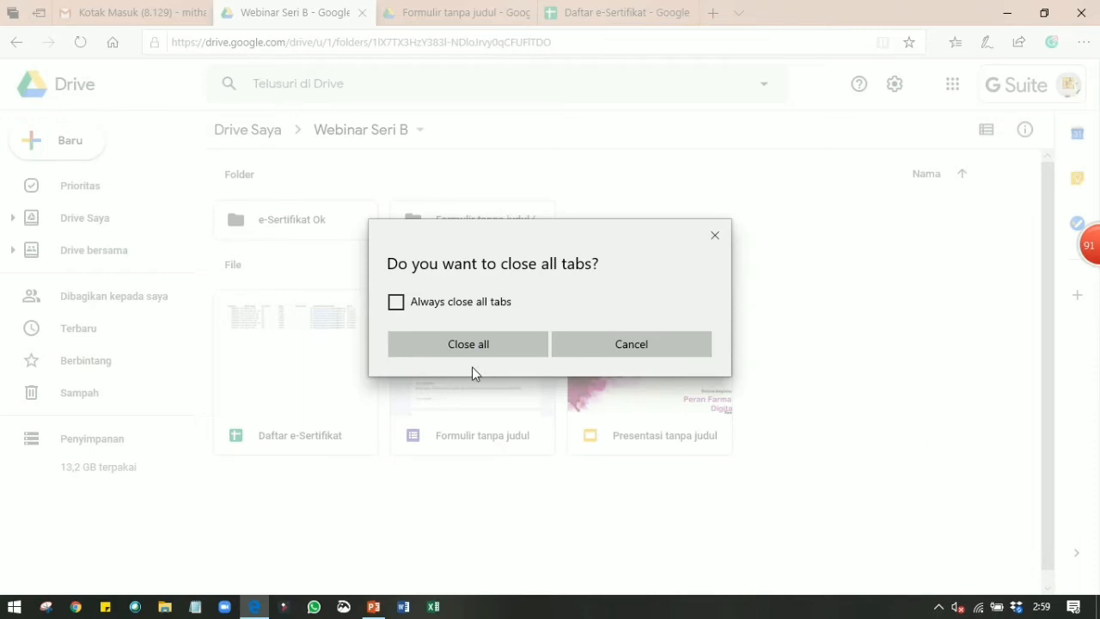
key("Return")
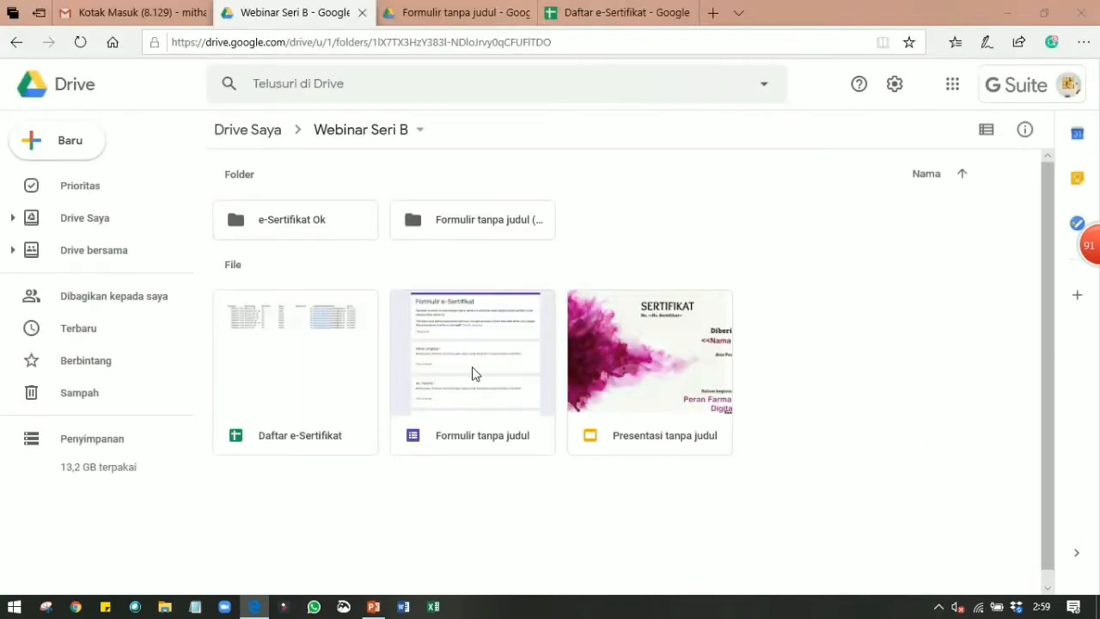
Step: Return to the Daftar e-Sertifikat spreadsheet and sort the responses by Nama Lengkap from A to Z
left_click(617, 13)
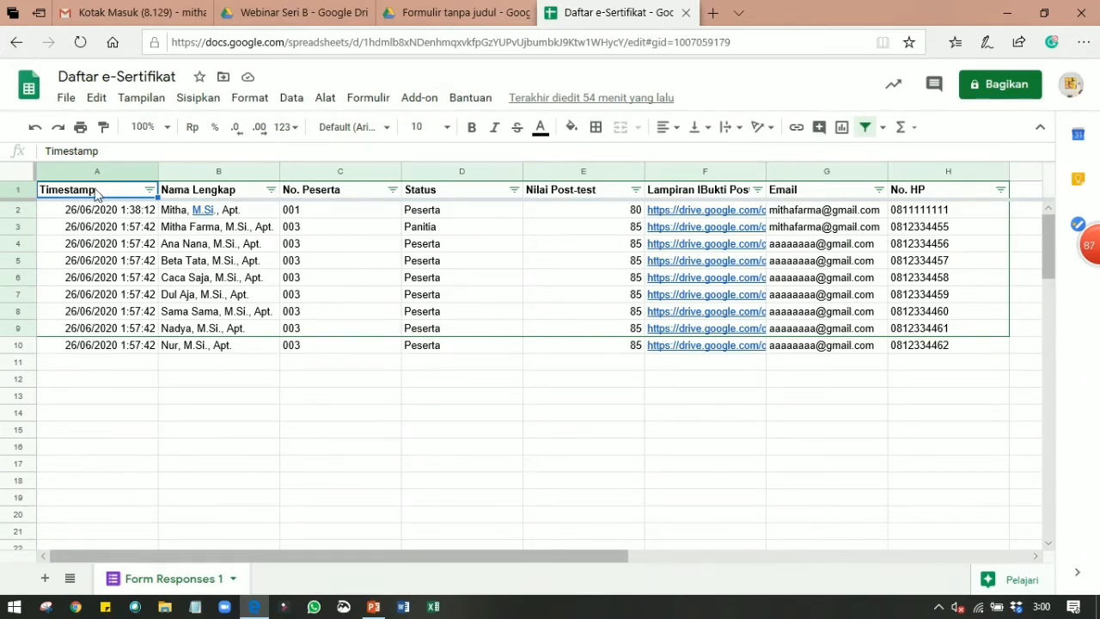
left_click(271, 189)
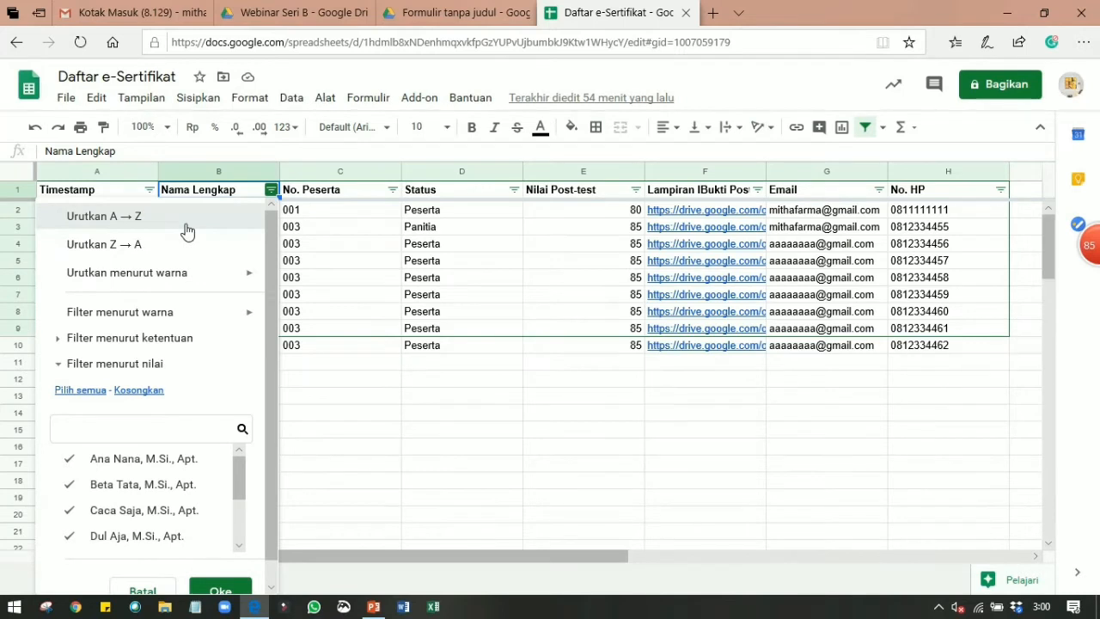
left_click(163, 226)
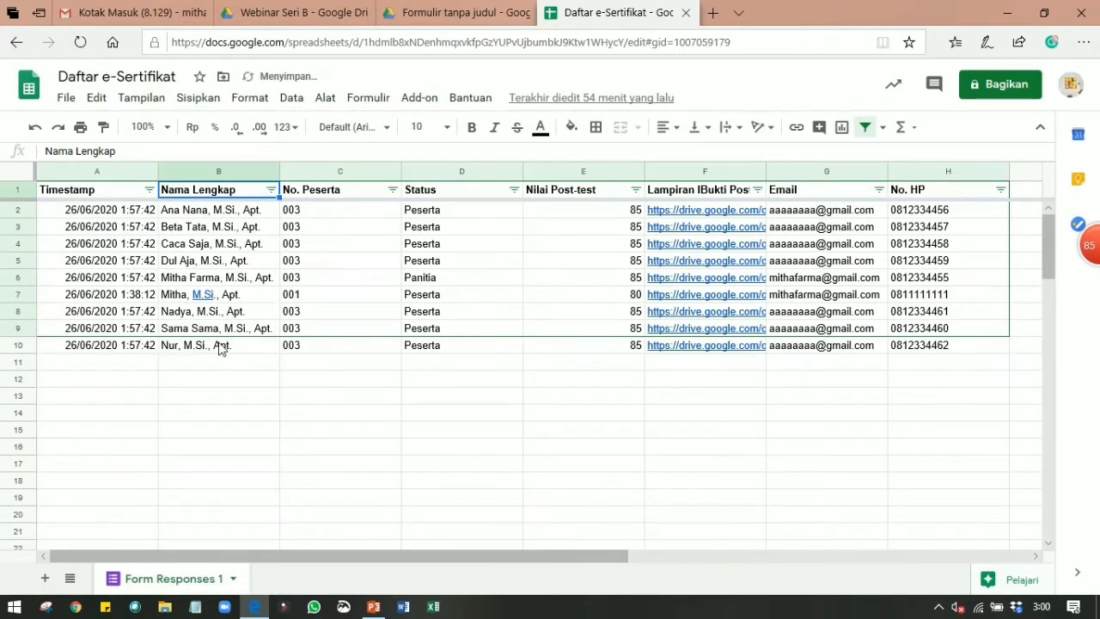
Step: Add a No. Sertifikat column header in cell I1, directly after the No. HP column
scroll(360, 554, "right", 2)
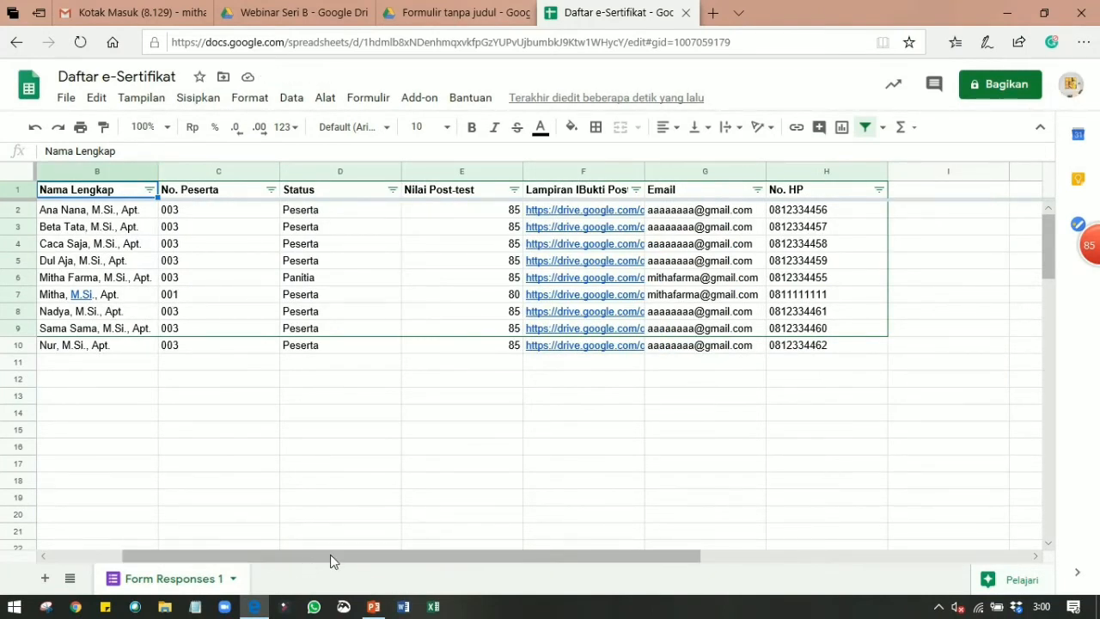
left_click_drag(339, 560, 464, 570)
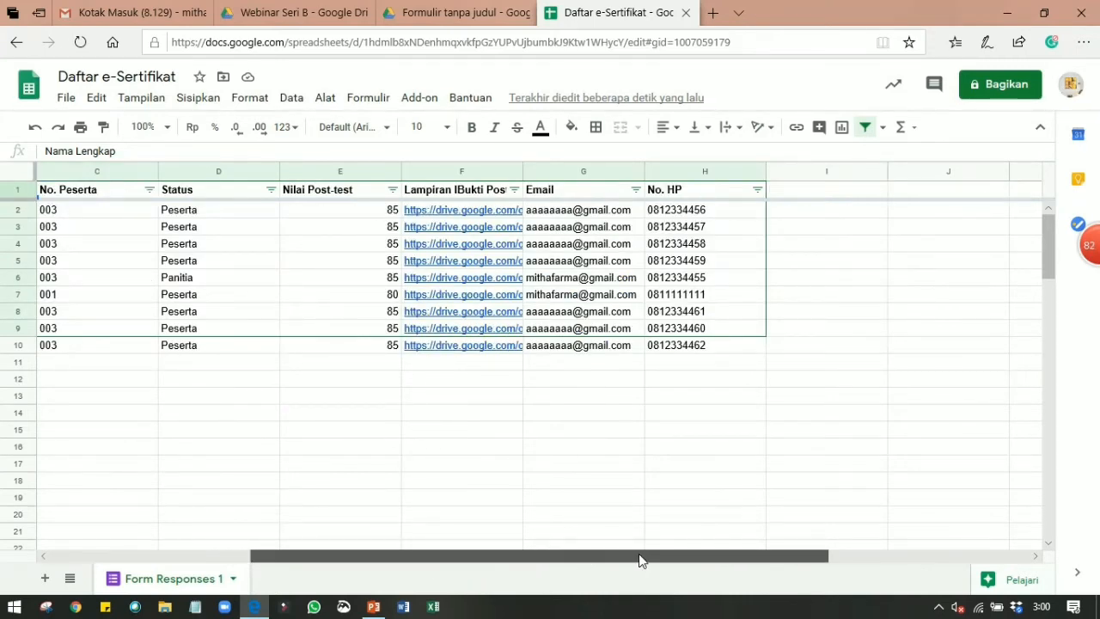
scroll(640, 561, "right", 2)
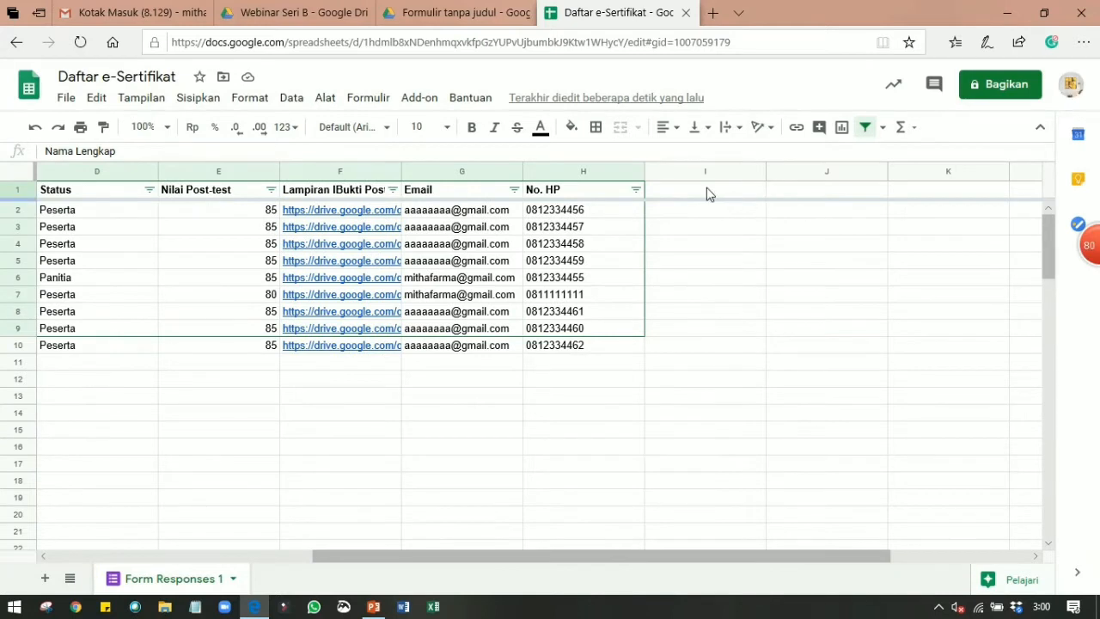
left_click(715, 194)
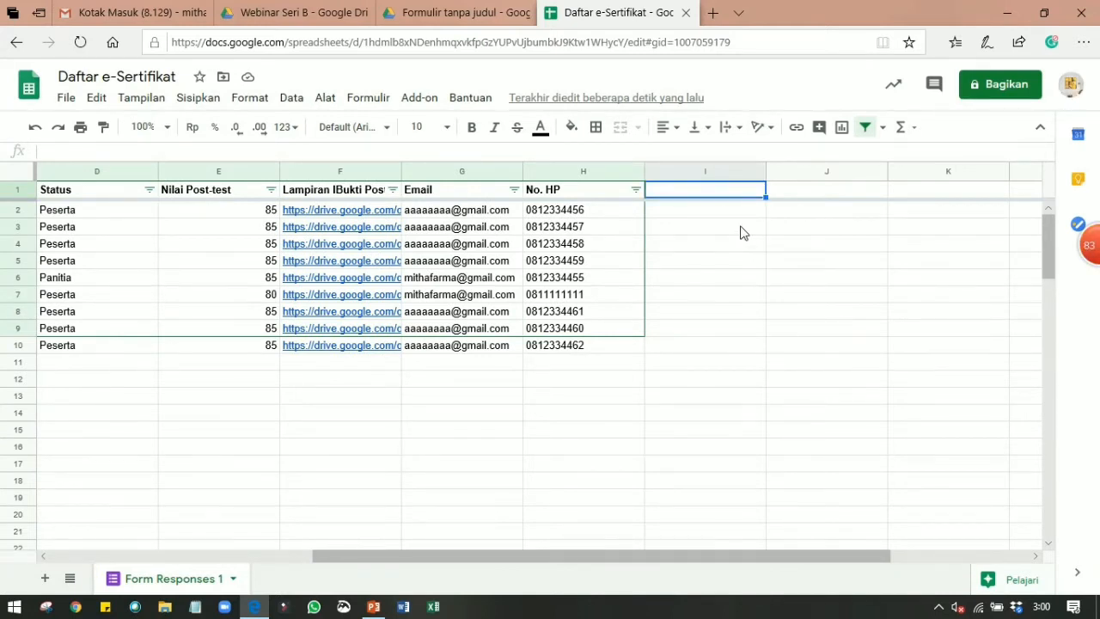
type("No.")
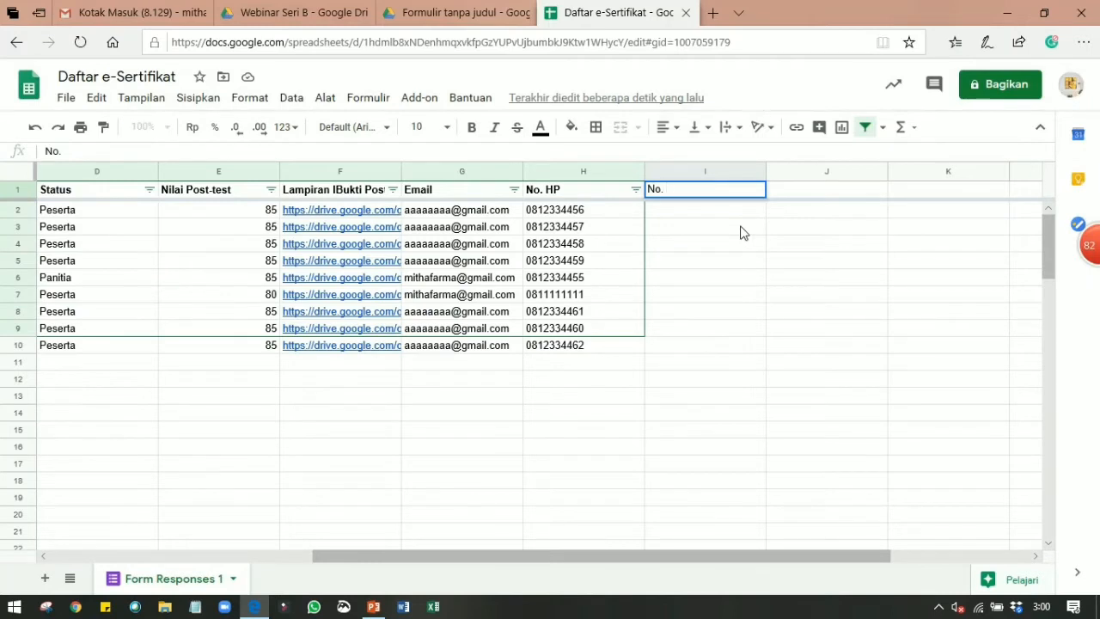
type(" Sertifikat")
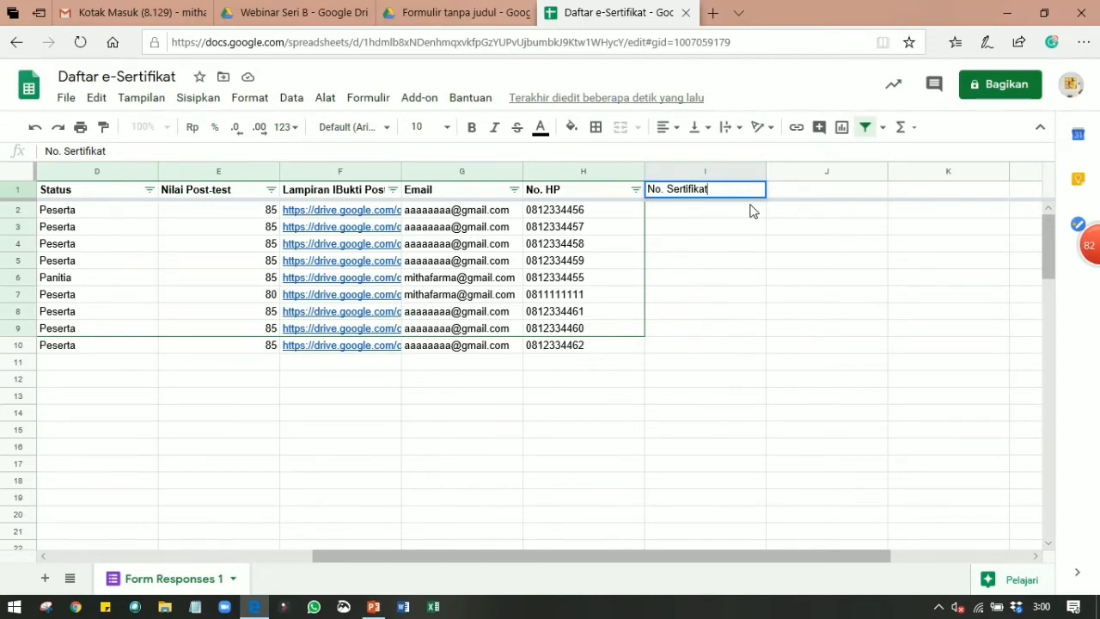
key("Return")
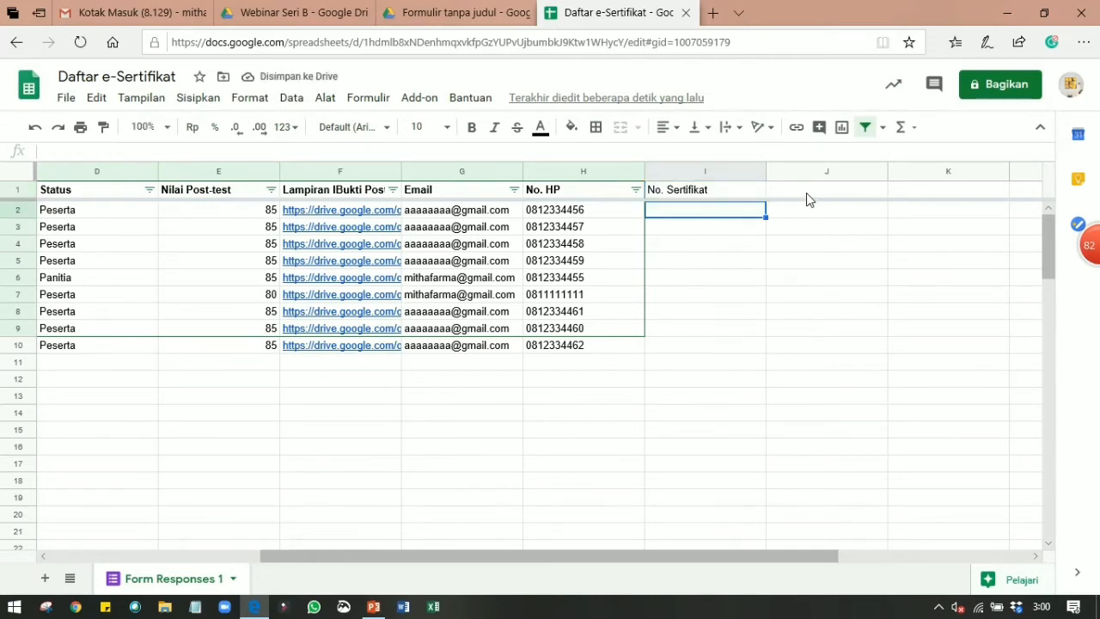
Step: Add the column headers No. Urut in cell J1 and Kode in cell K1
left_click(799, 191)
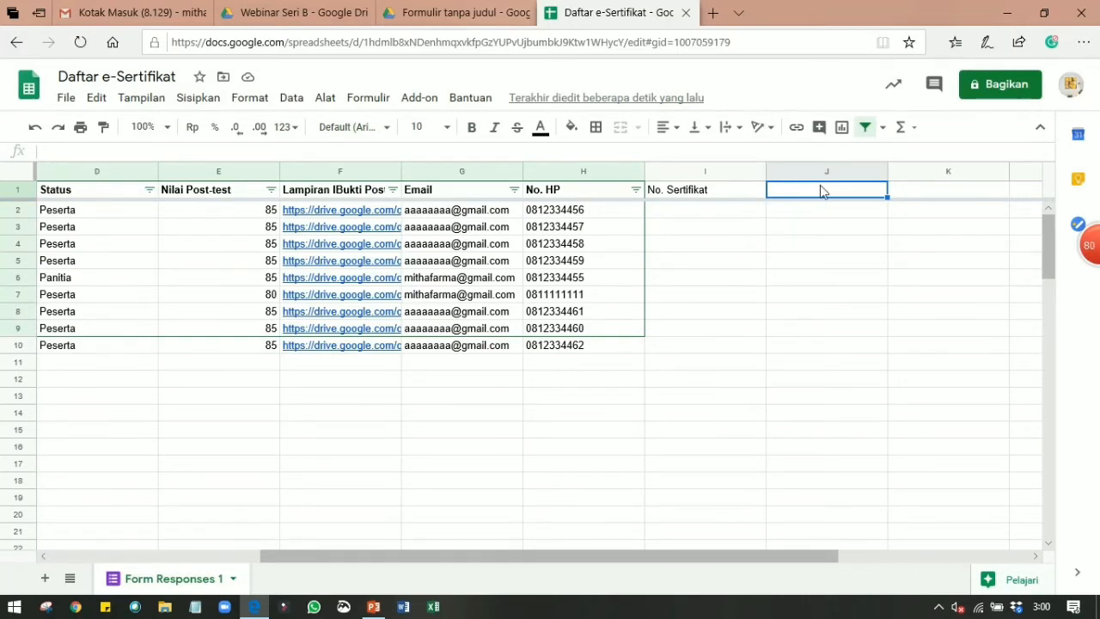
type("No")
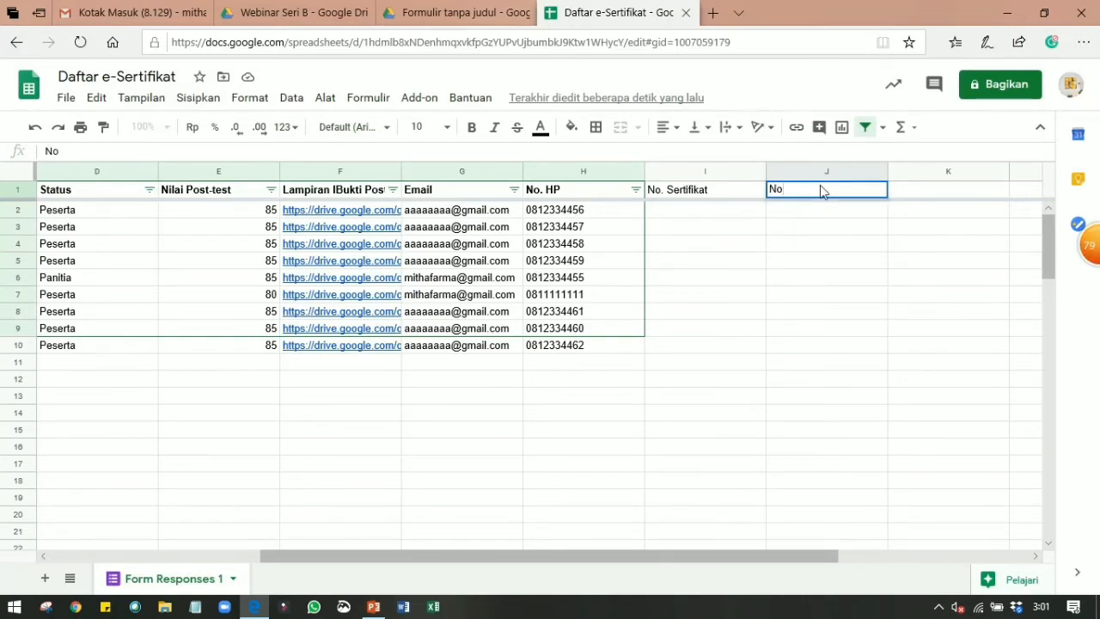
type(". Urut")
left_click(919, 192)
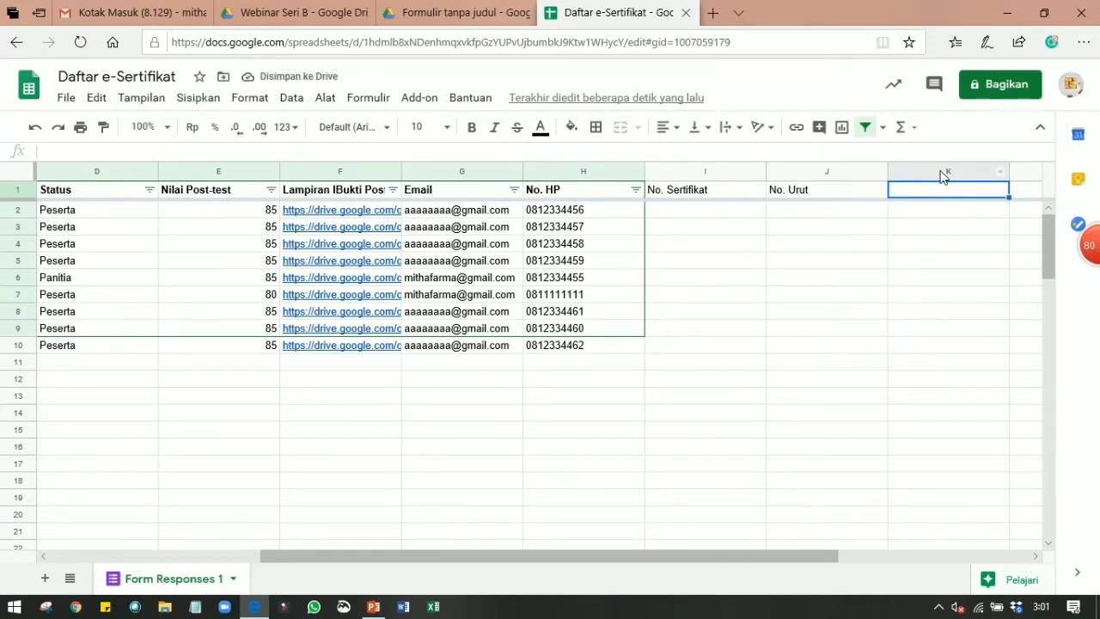
type("Kode")
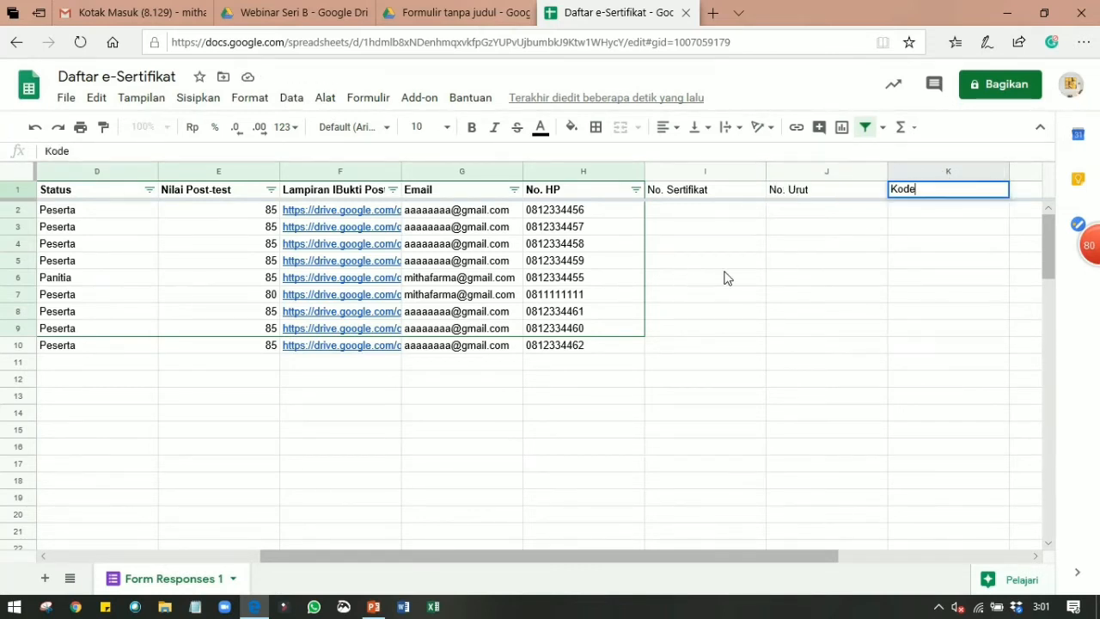
Step: Enter '0501 as text for the first No. Urut value in cell J2 and select that cell
left_click(796, 214)
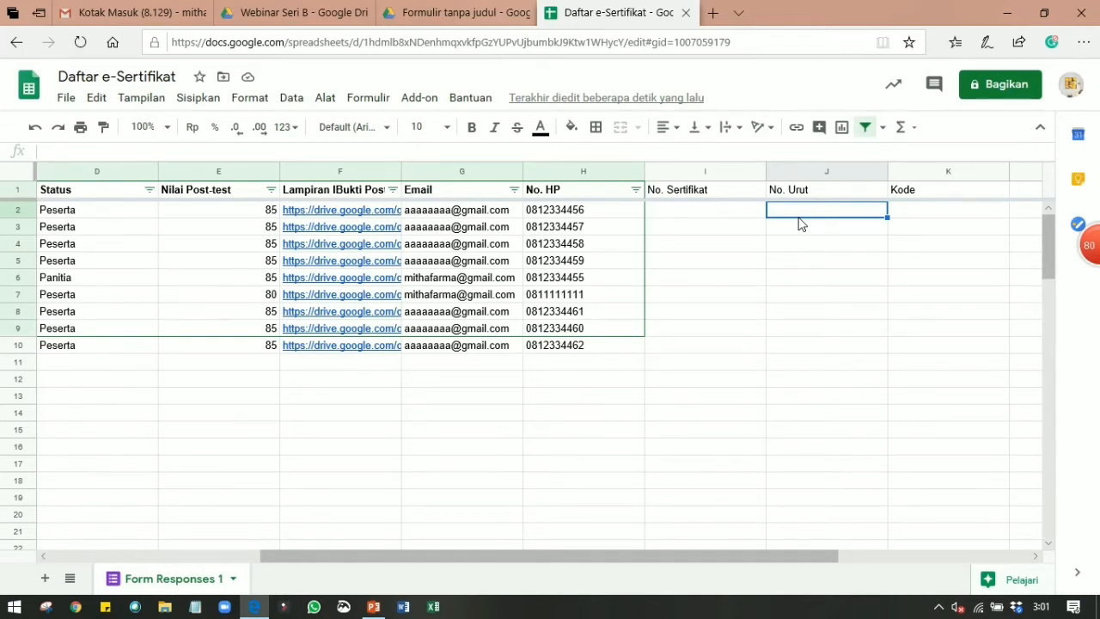
type("'")
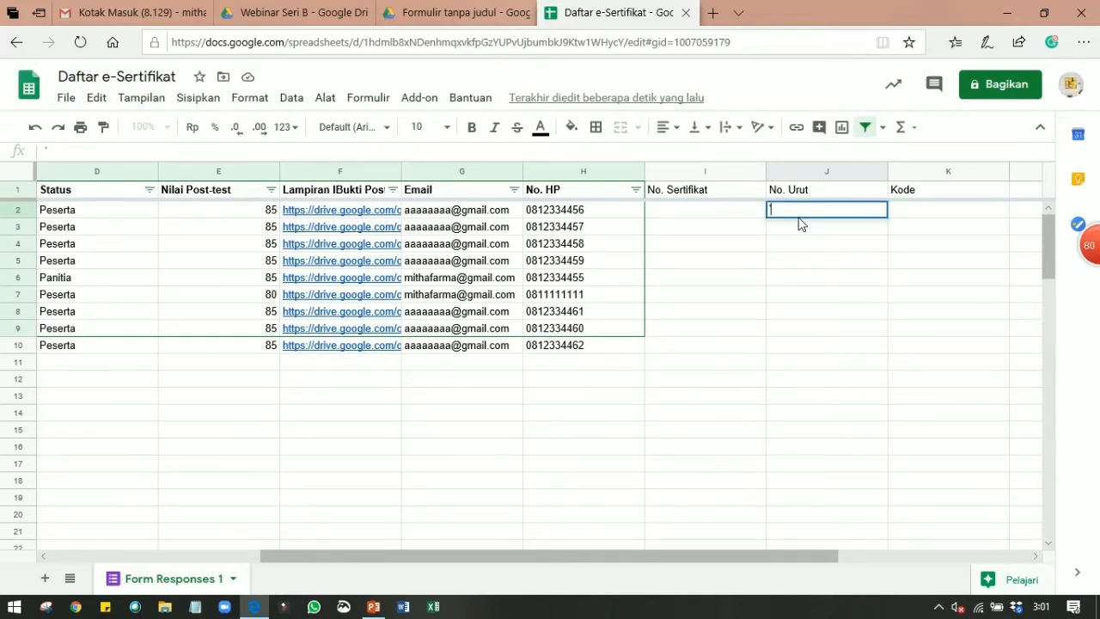
type("0501")
key("Return")
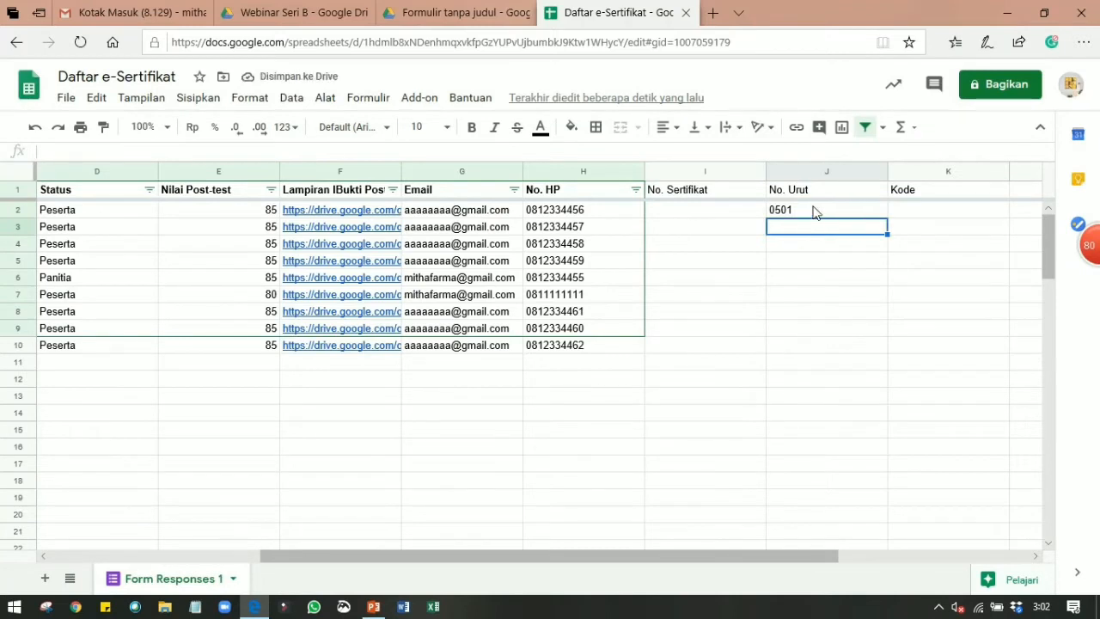
left_click(814, 212)
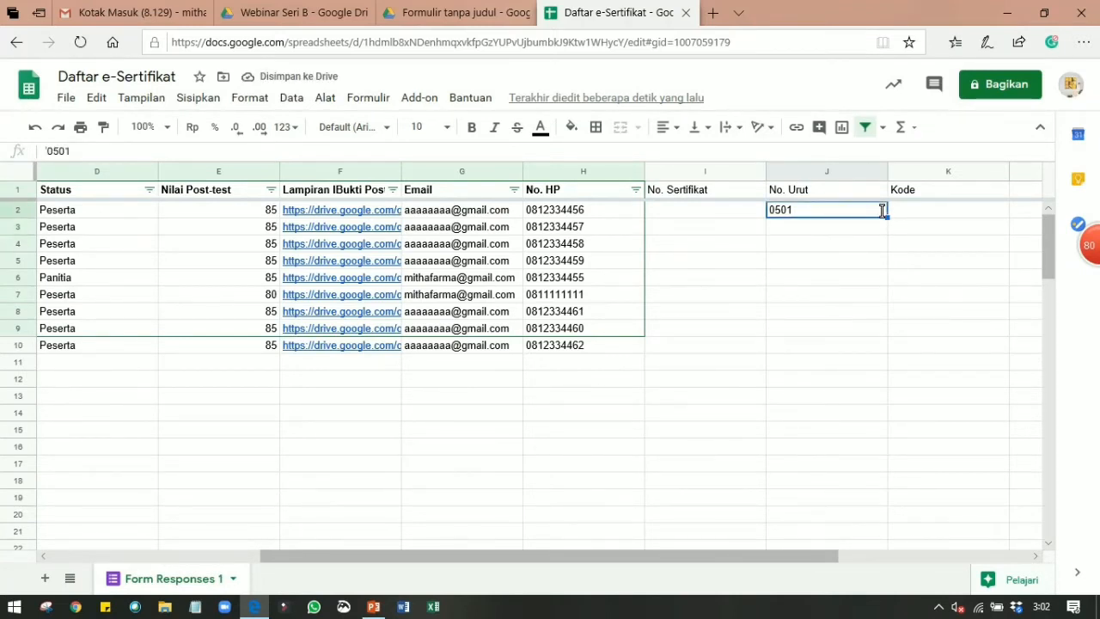
Step: Fill the No. Urut series from J2 down to J10 and enter /Web/VI/2020 as the Kode in K2
left_click_drag(884, 215, 829, 220)
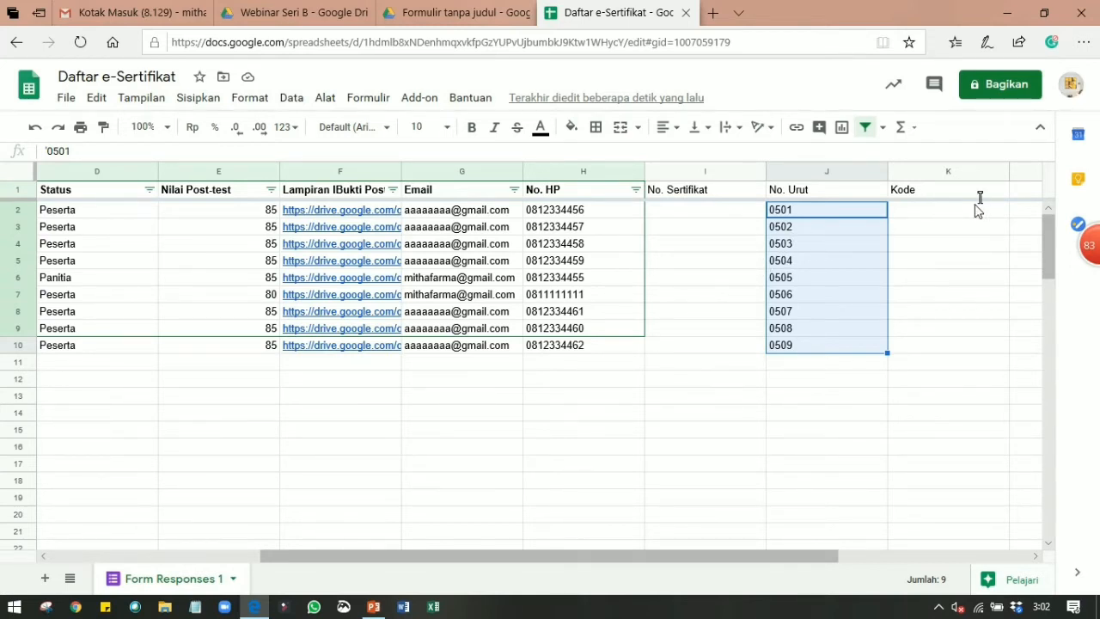
left_click(916, 213)
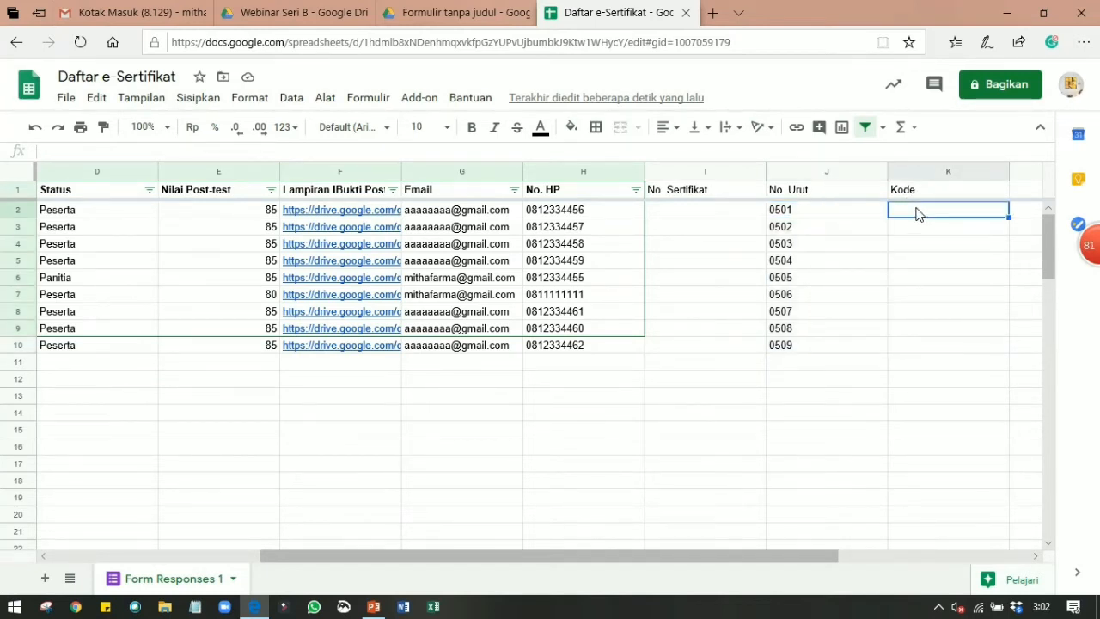
type("/")
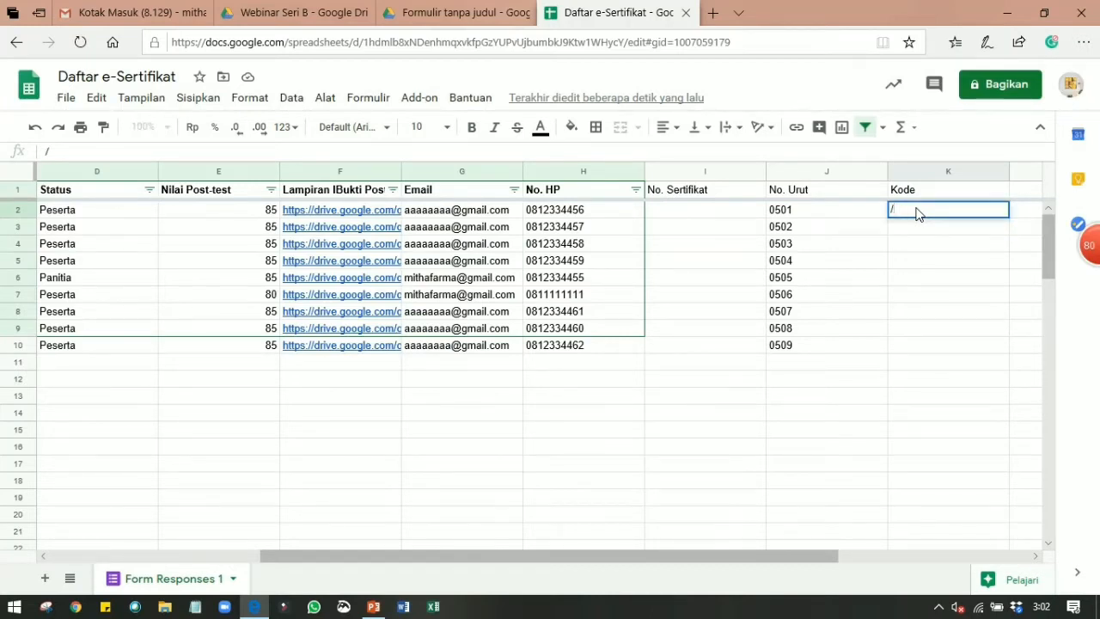
type("Web/VI/2020")
left_click(842, 234)
left_click(945, 216)
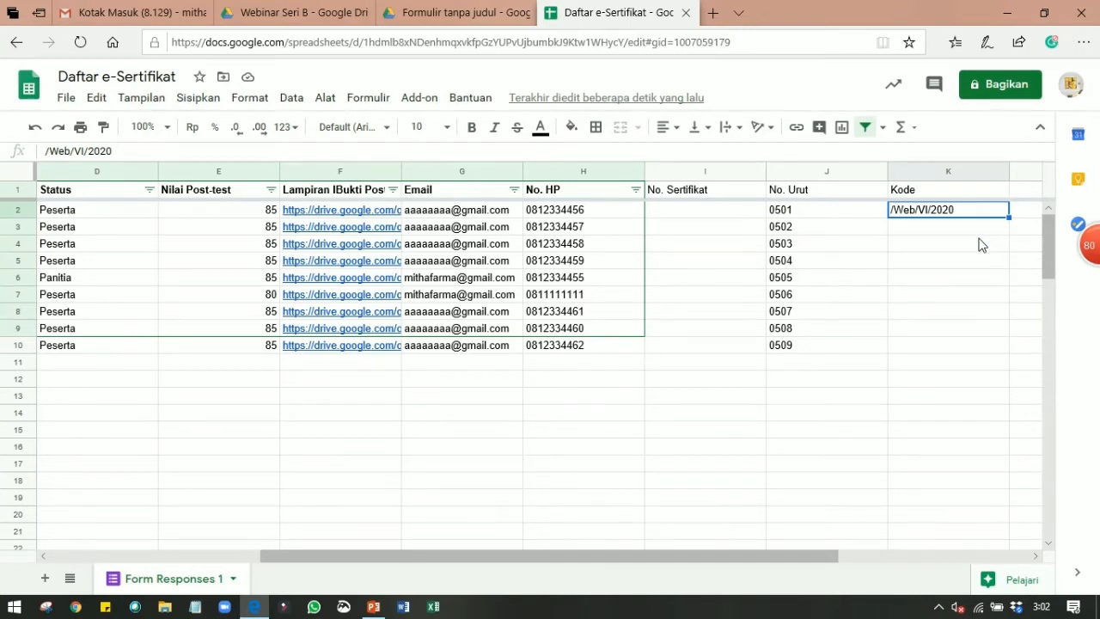
Step: Copy the Kode value from K2 into cells K3 to K10
key("ctrl+c")
left_click(944, 235)
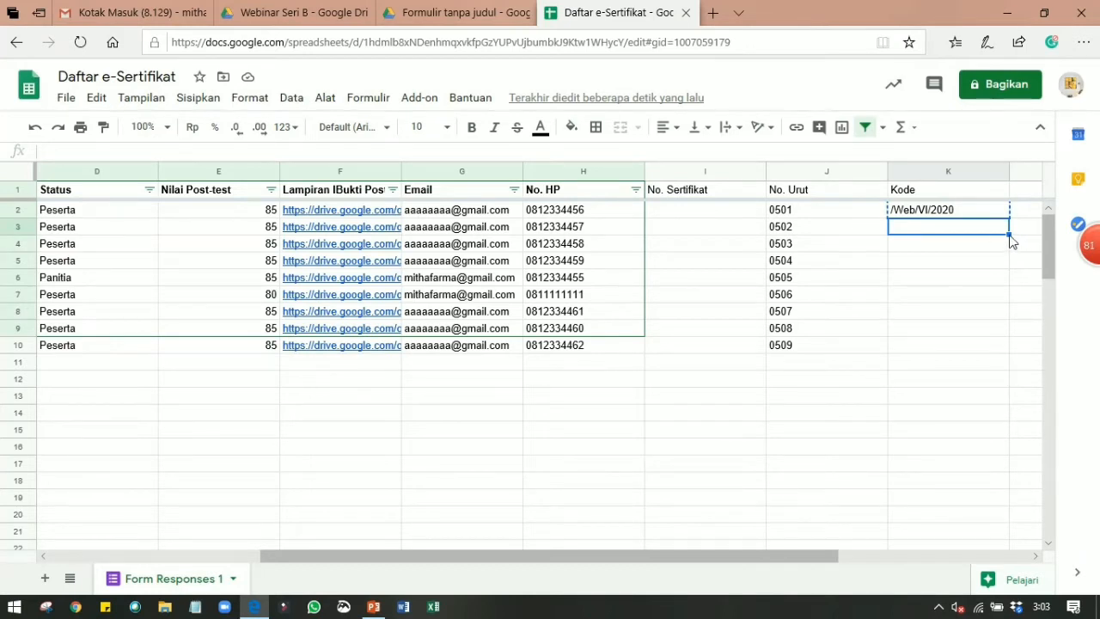
left_click_drag(1010, 234, 1006, 336)
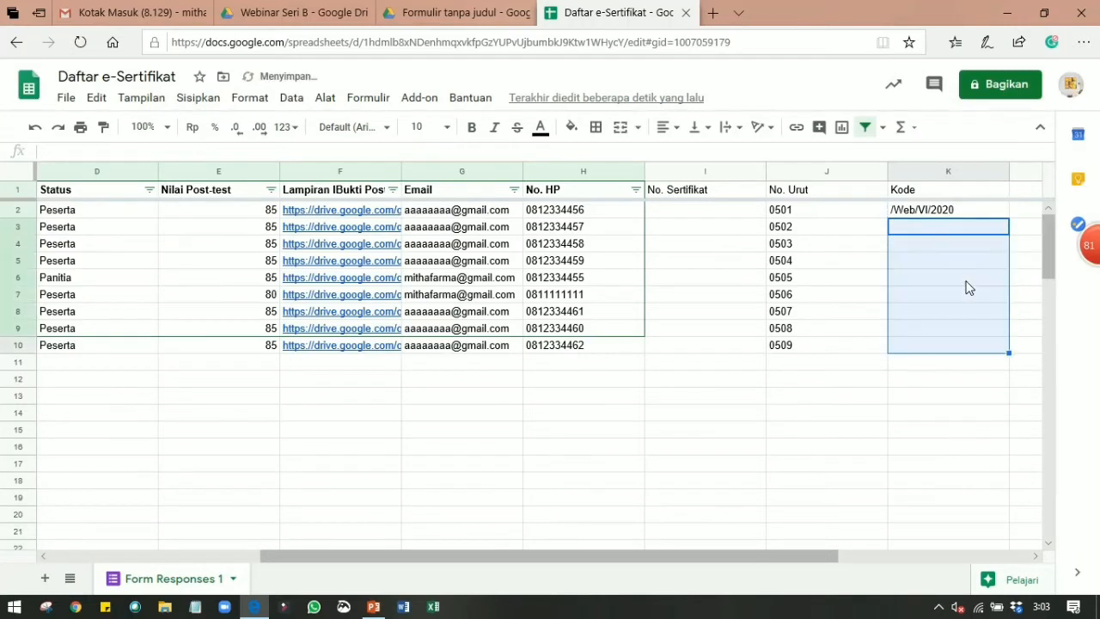
key("ctrl+v")
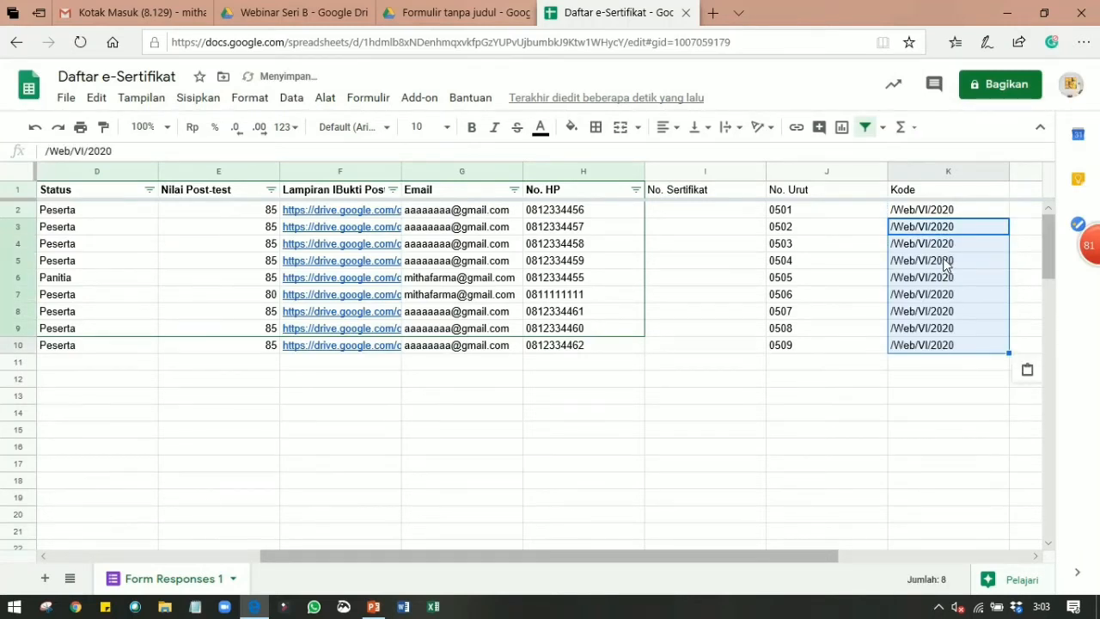
Step: Enter the formula =J2&""&K2 in cell I2 to combine No. Urut and Kode into the certificate number
left_click(709, 215)
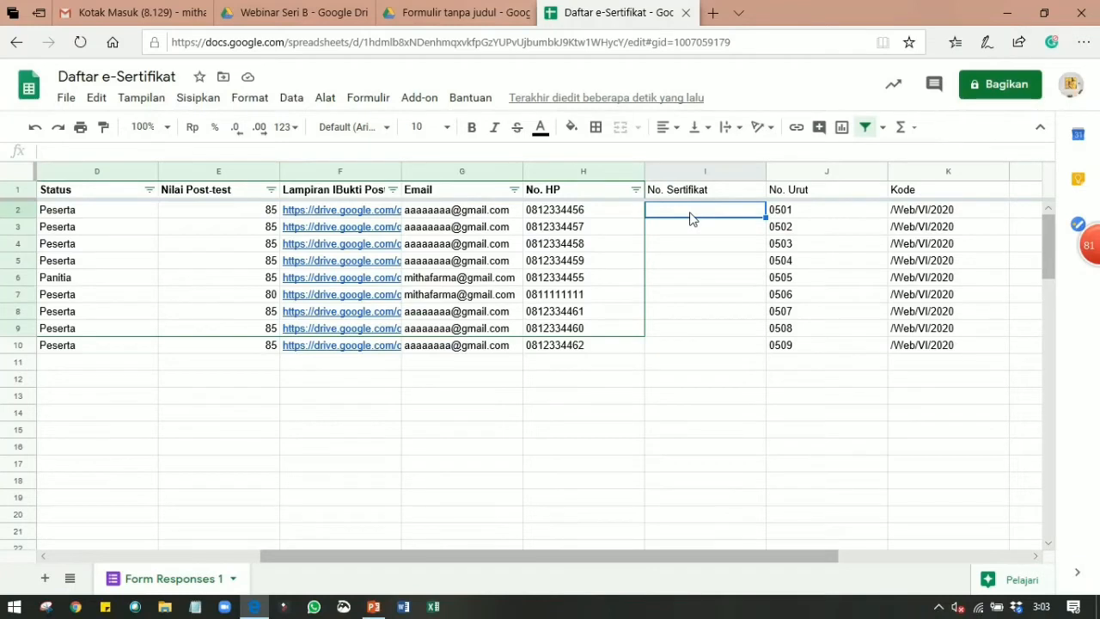
type("=")
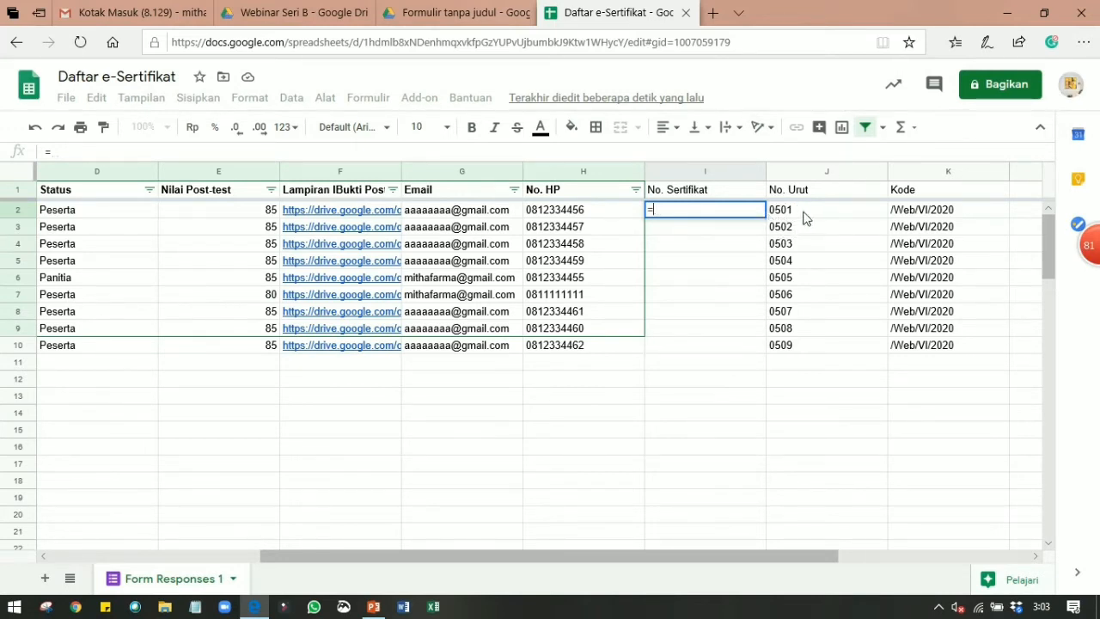
type("J2")
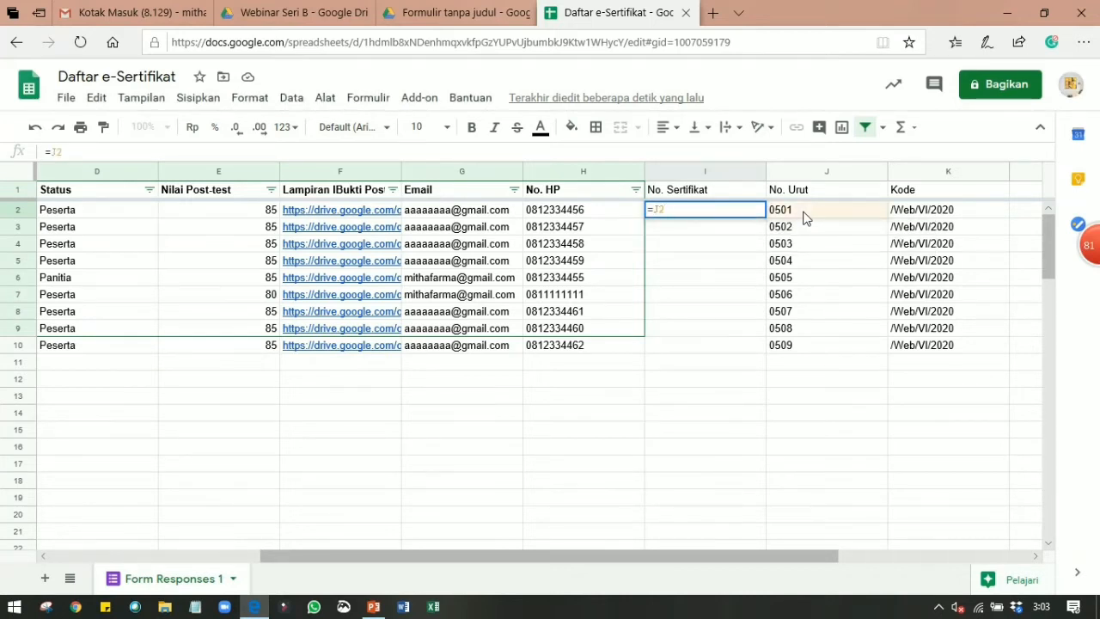
type("&\"")
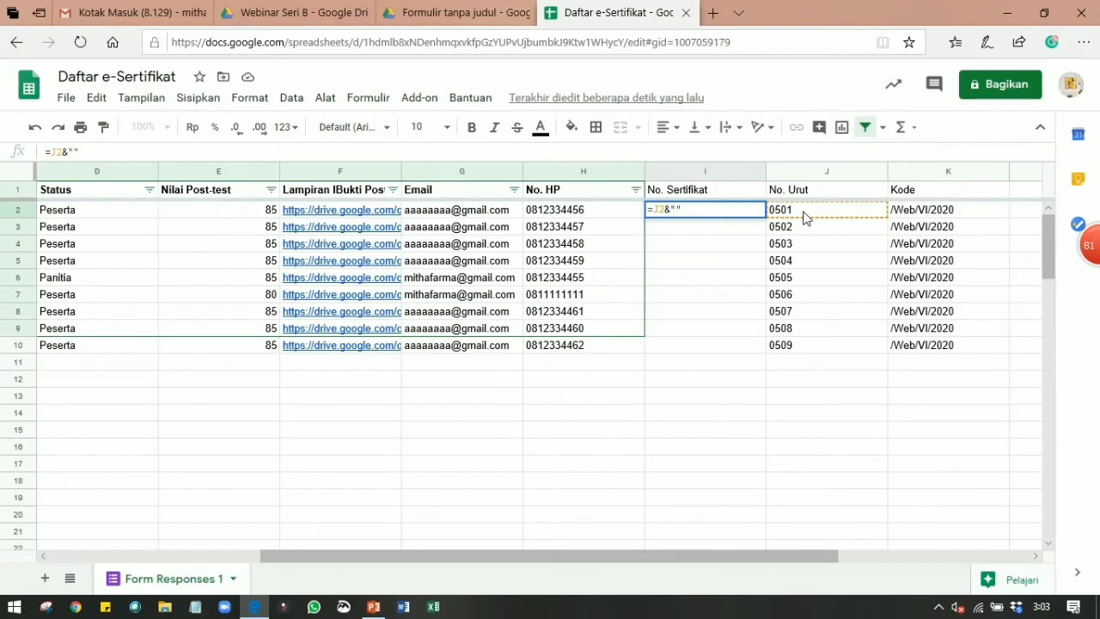
type("\"&")
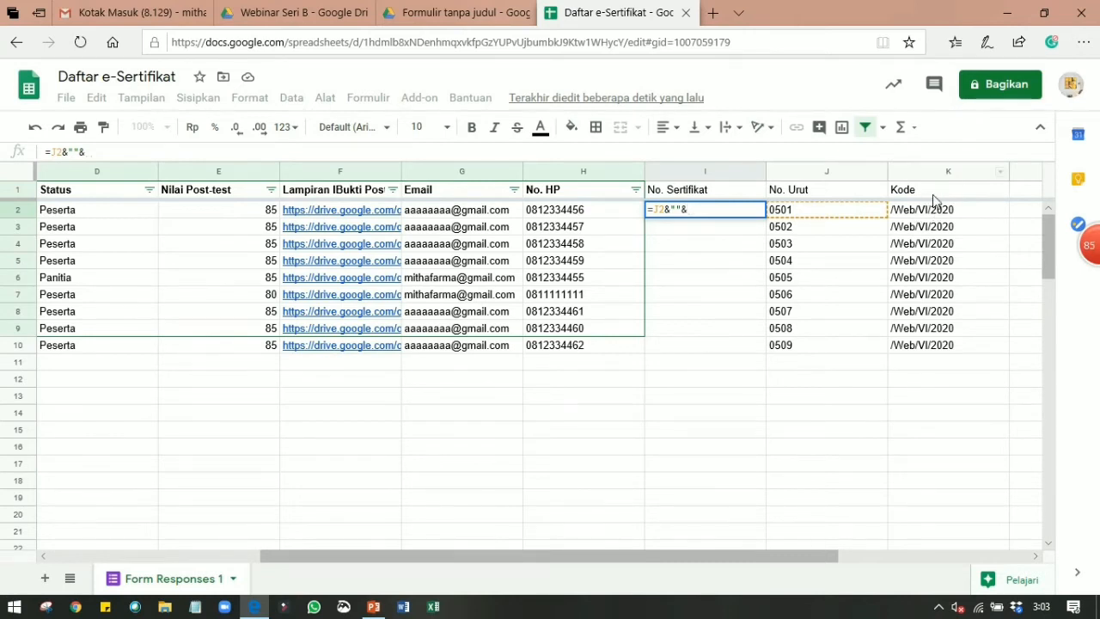
type("K2")
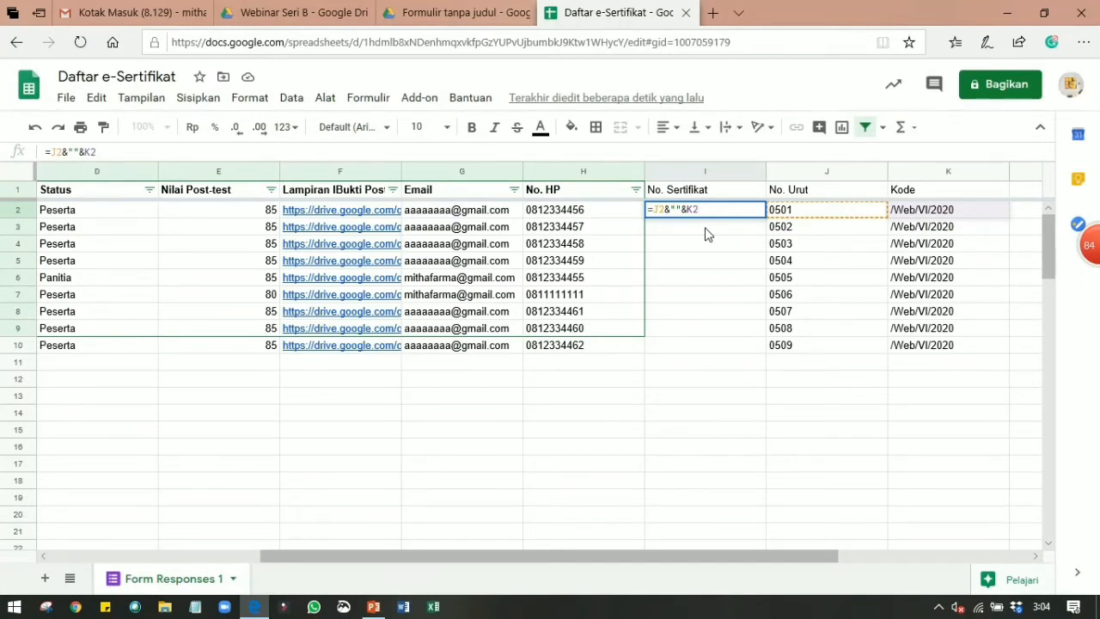
key("Return")
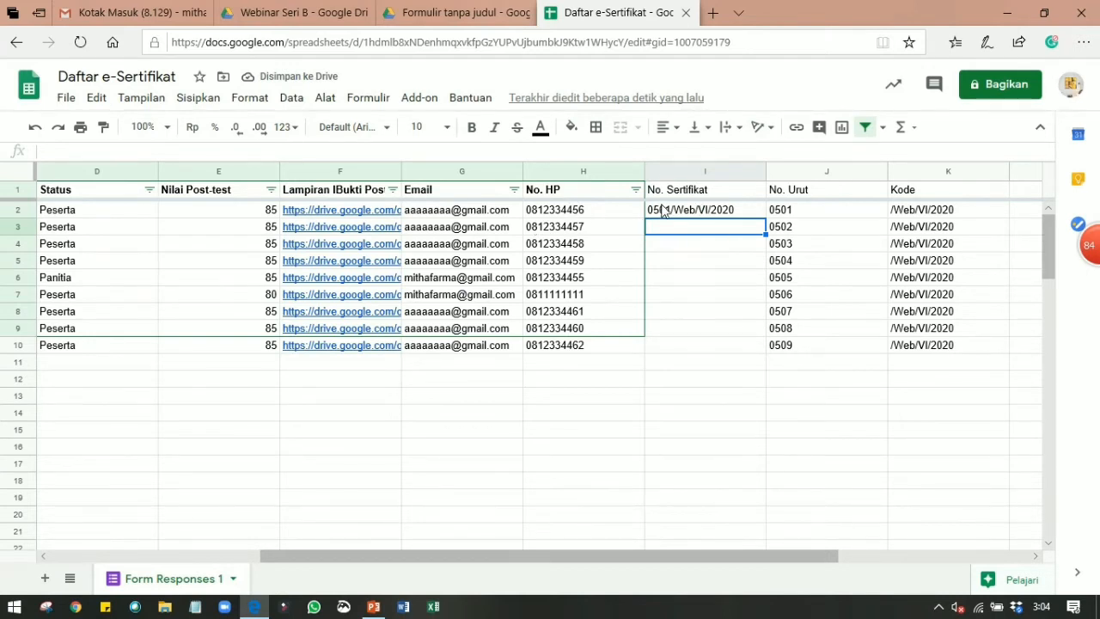
Step: Fill the No. Sertifikat formula from I2 down to I10 and check the copied formula in I3
left_click(731, 212)
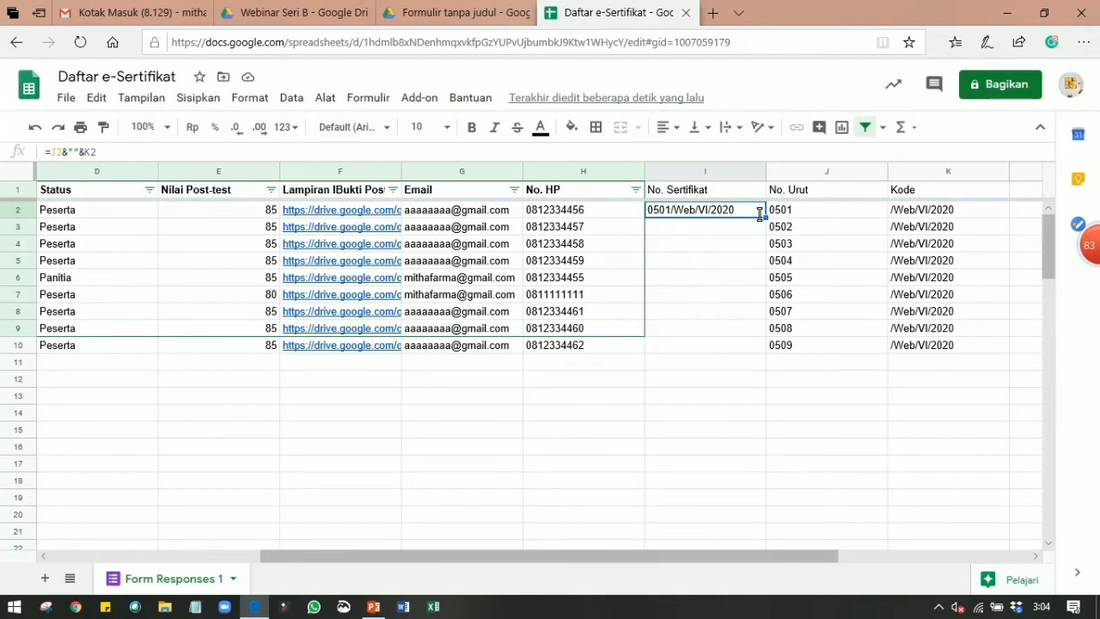
left_click_drag(759, 213, 757, 345)
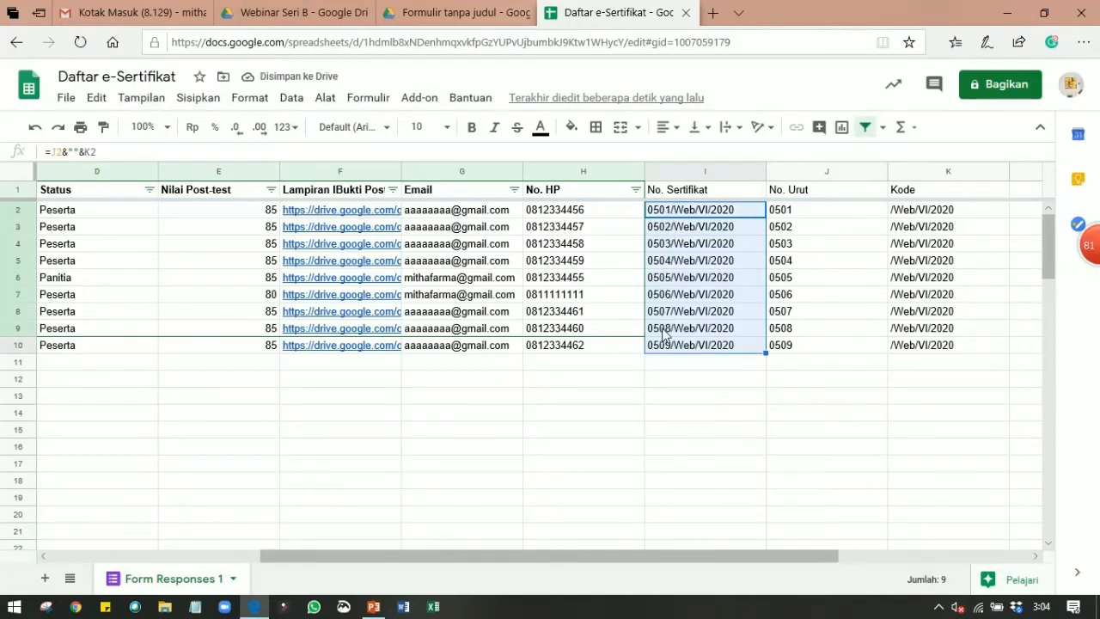
left_click(674, 381)
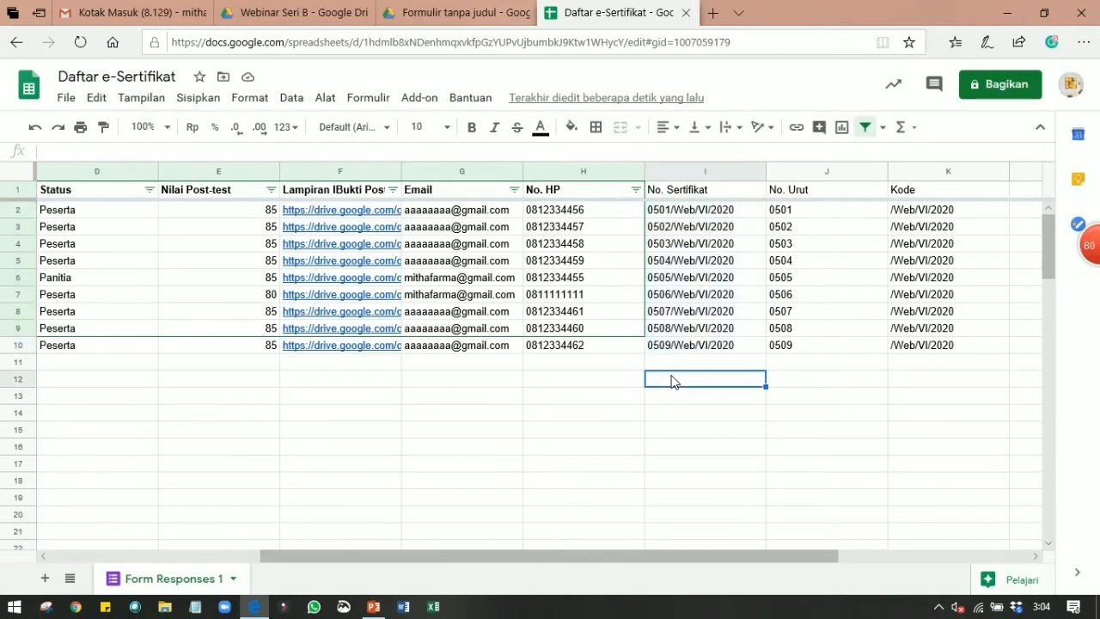
left_click(695, 228)
Step: Search the G Suite Marketplace for the autocrat add-on and close the marketplace
left_click_drag(584, 562, 455, 567)
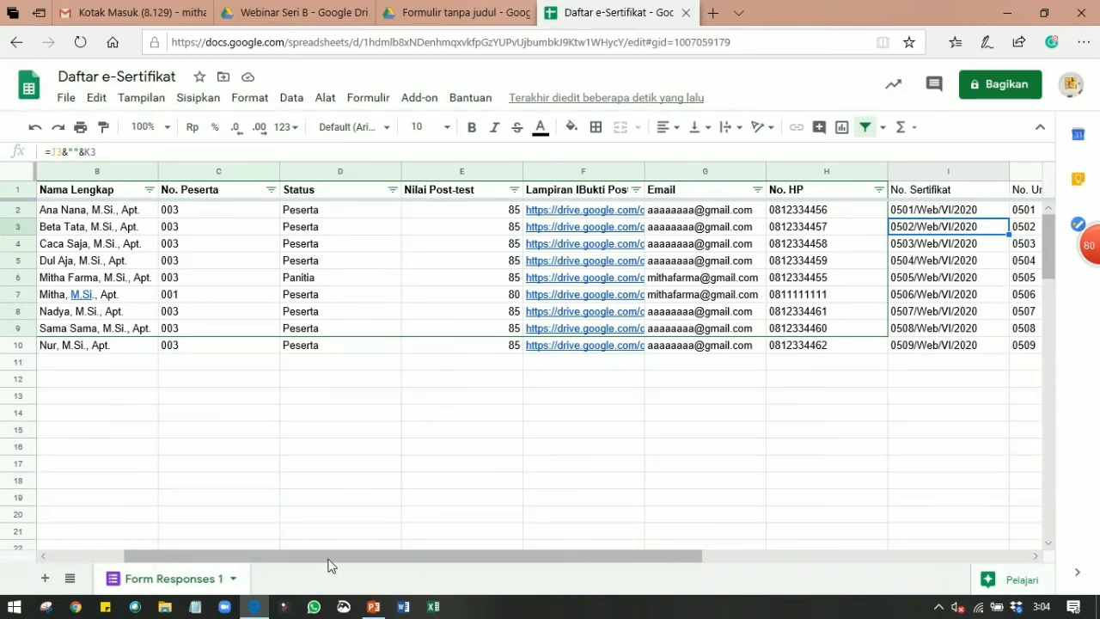
left_click_drag(326, 564, 269, 562)
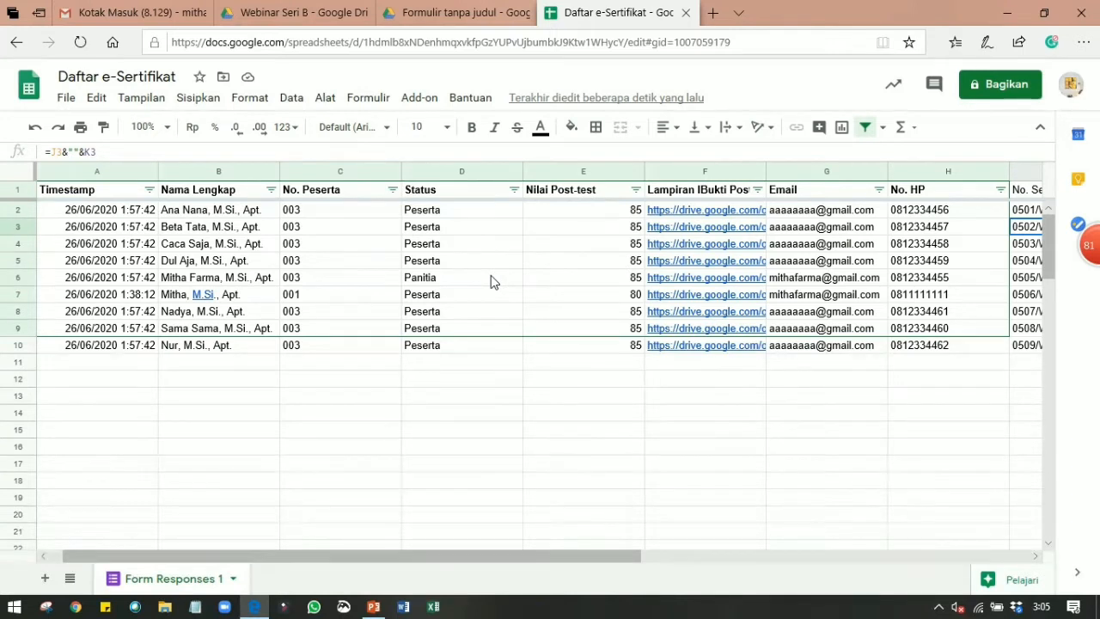
left_click(419, 99)
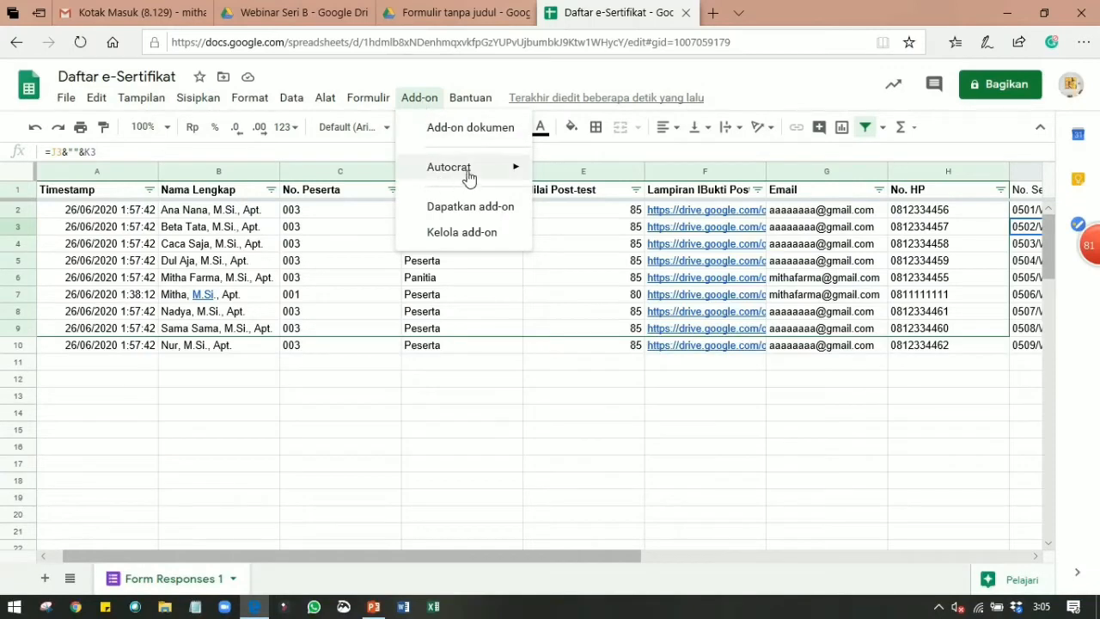
mouse_move(459, 183)
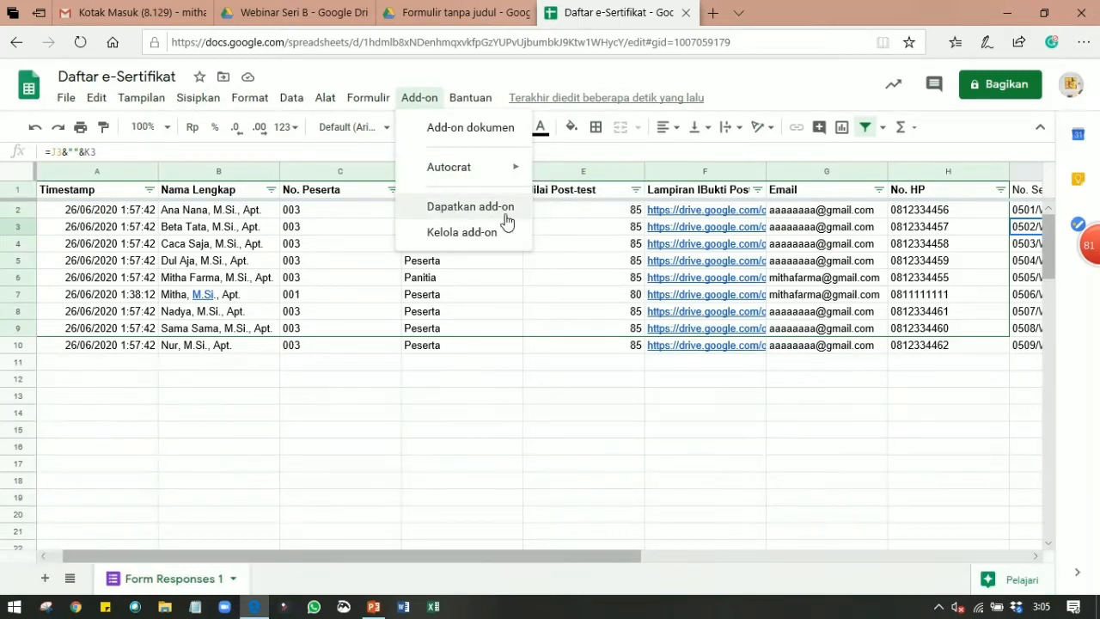
left_click(455, 215)
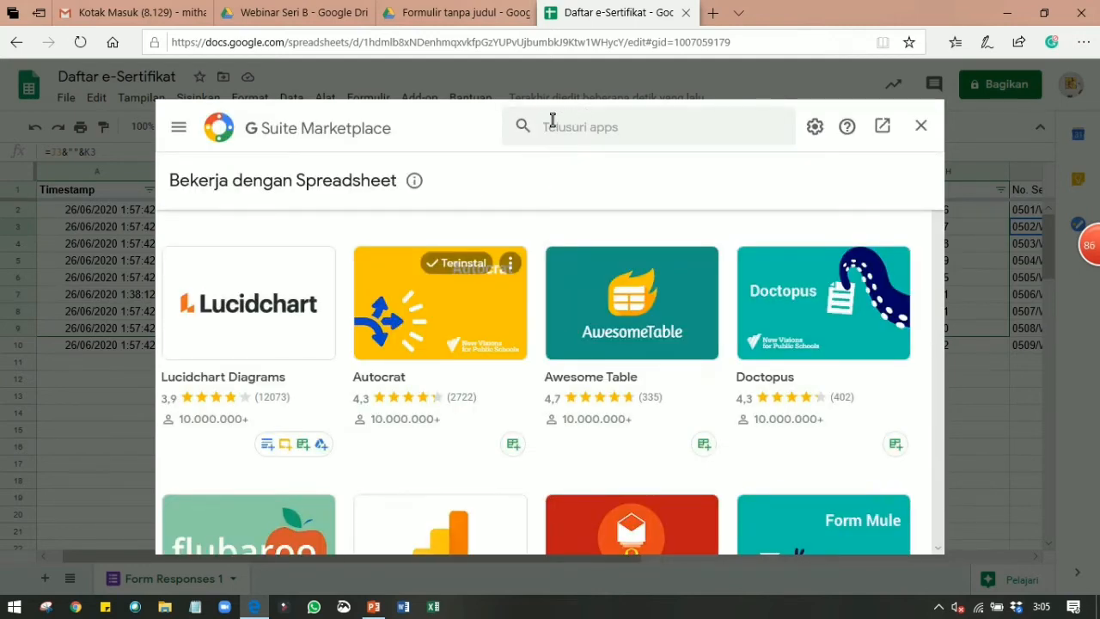
left_click(550, 124)
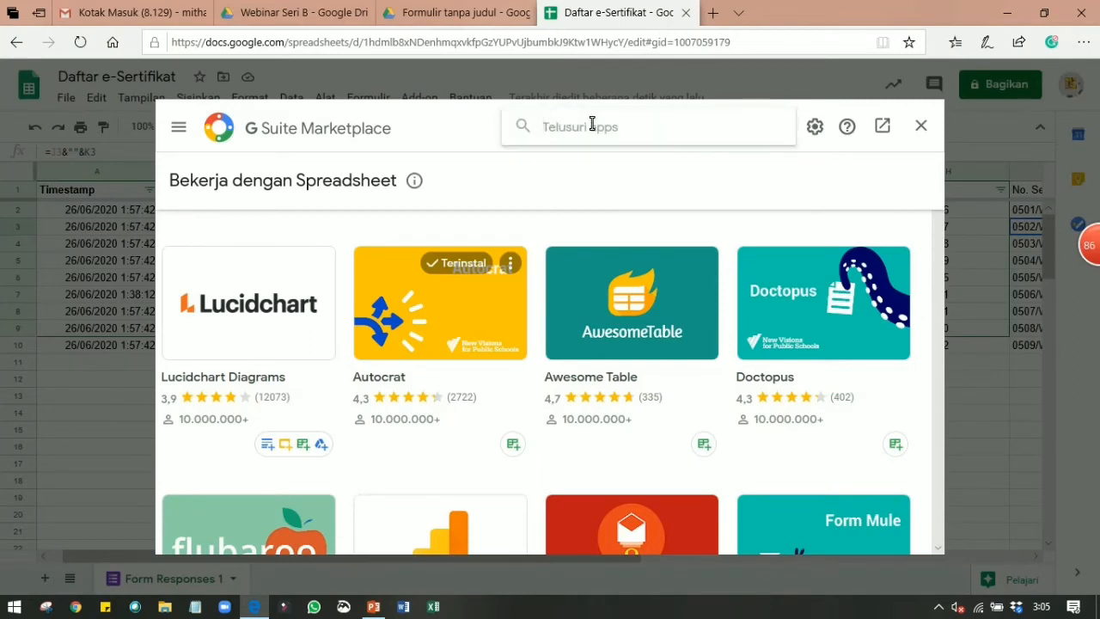
type("autocrat")
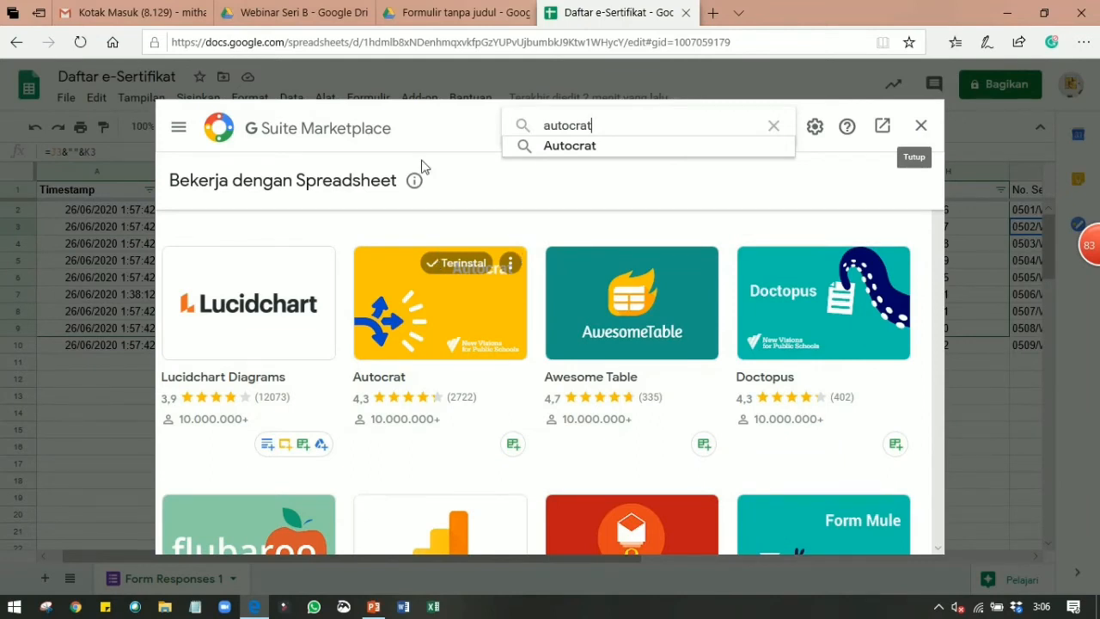
left_click(921, 129)
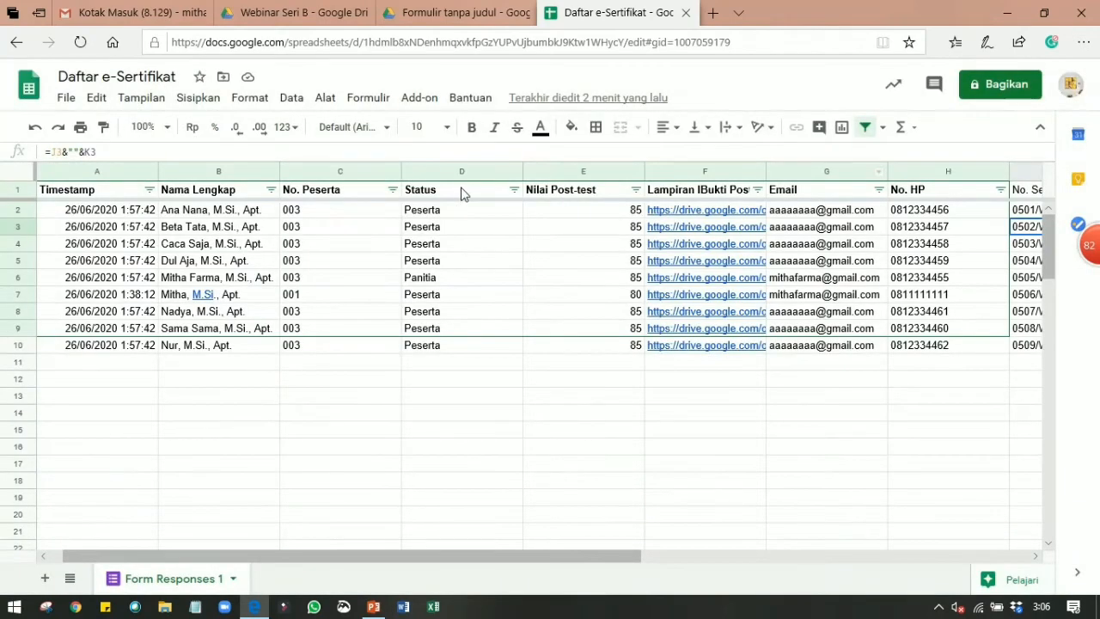
Step: Open the Autocrat add-on on the response spreadsheet
left_click(422, 99)
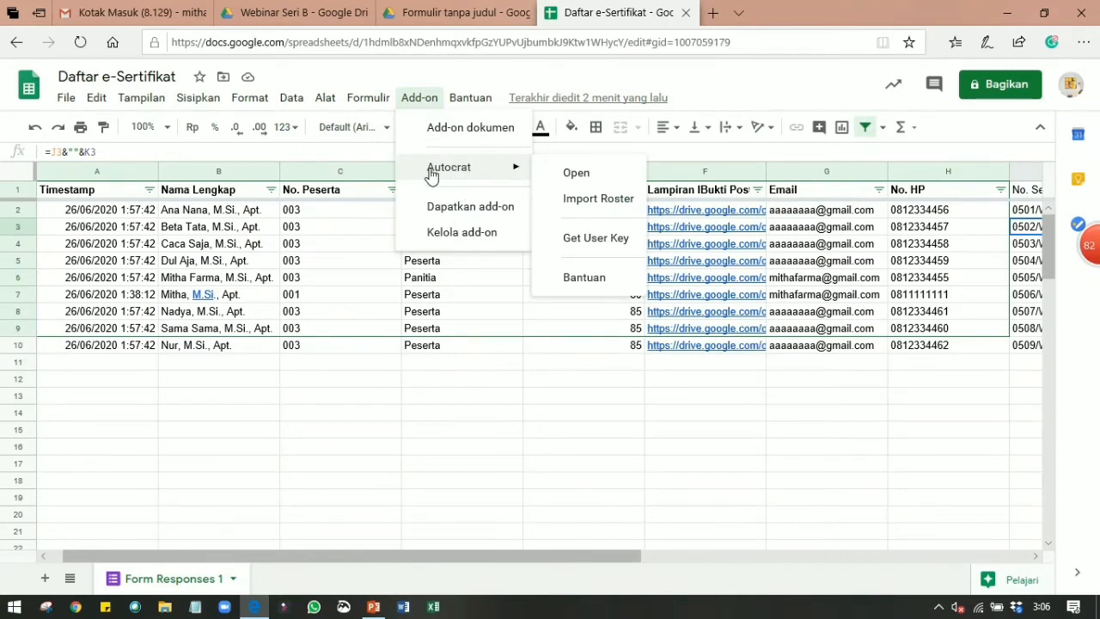
left_click(573, 176)
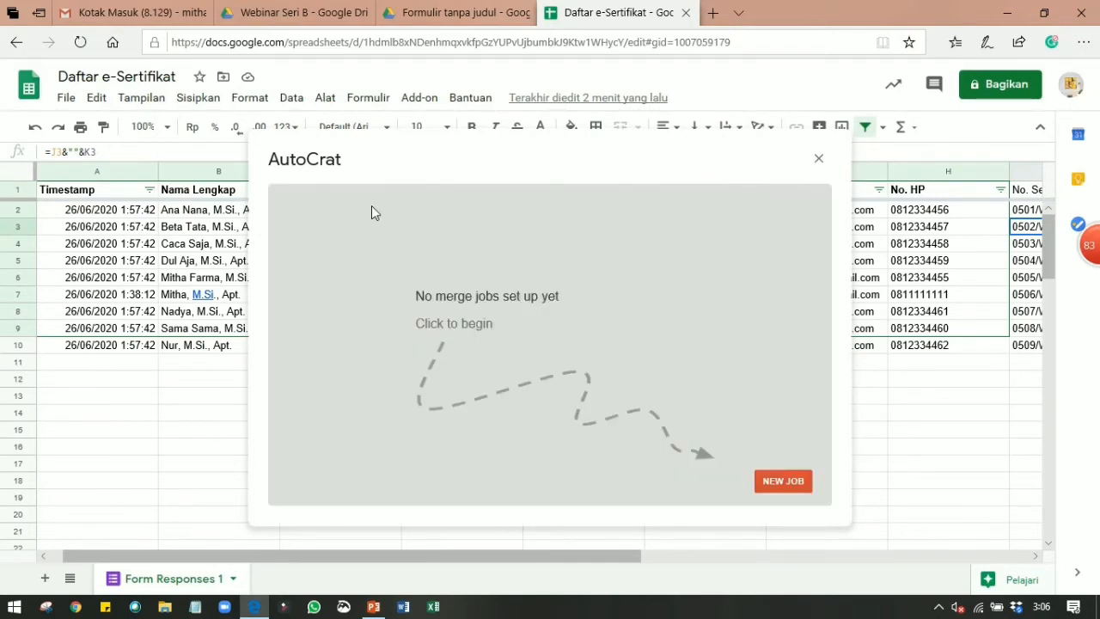
Step: Switch to the Webinar Seri B folder in Google Drive and create a blank Google Slides presentation there
left_click(281, 13)
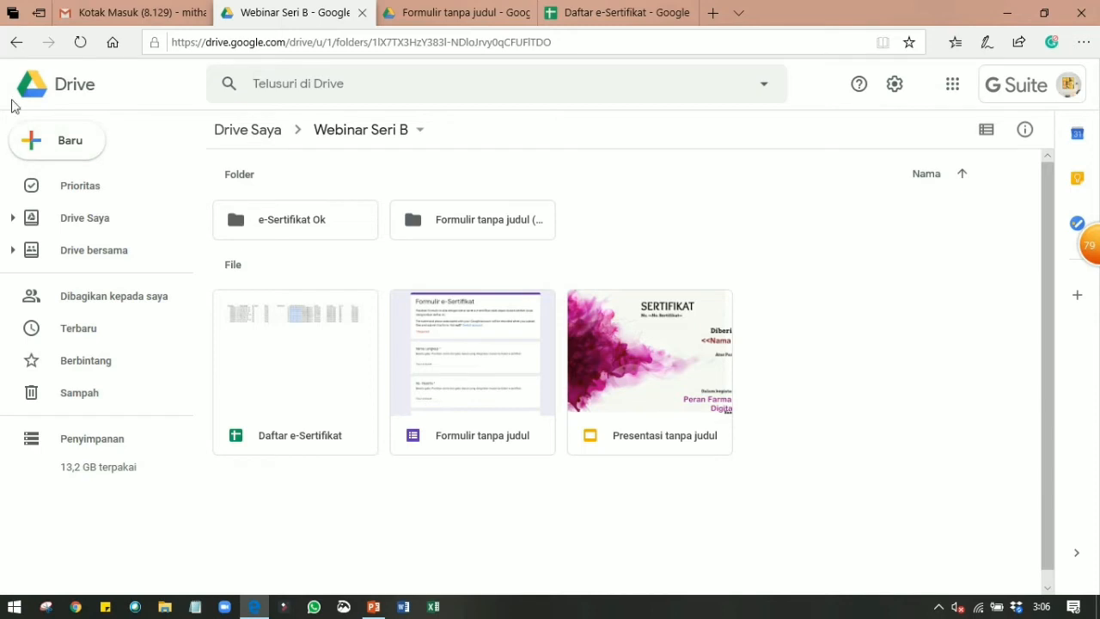
left_click(84, 150)
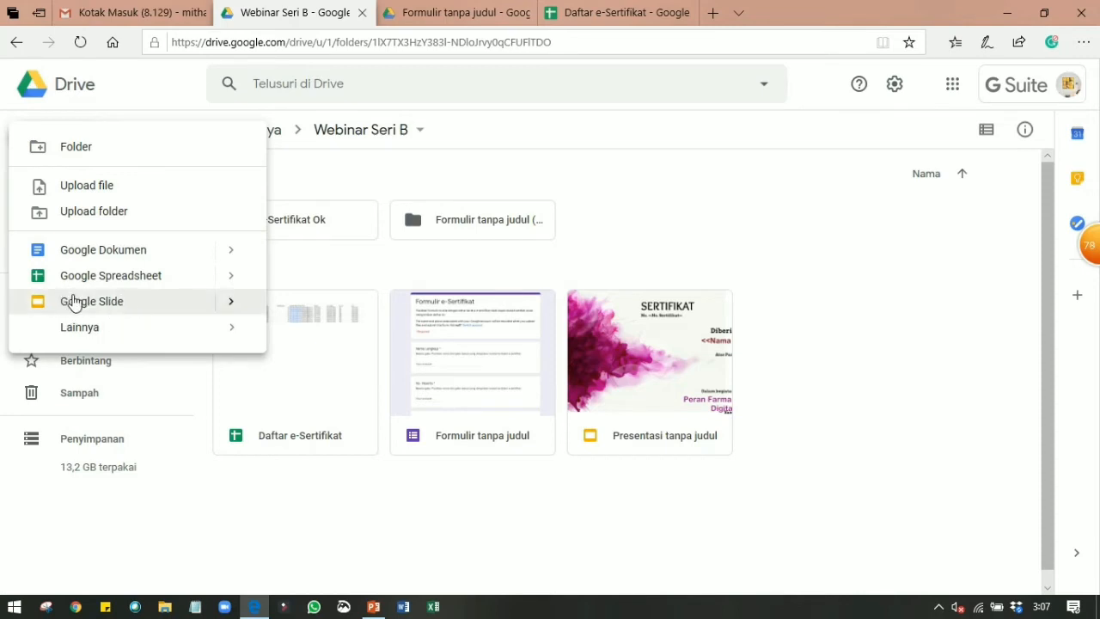
left_click(232, 305)
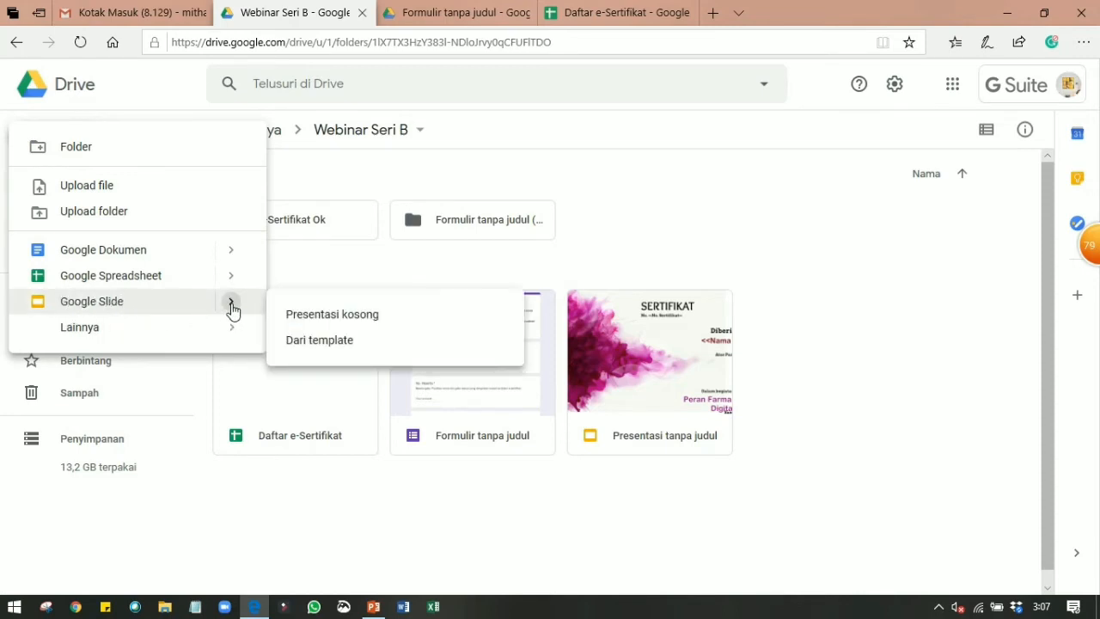
left_click(349, 318)
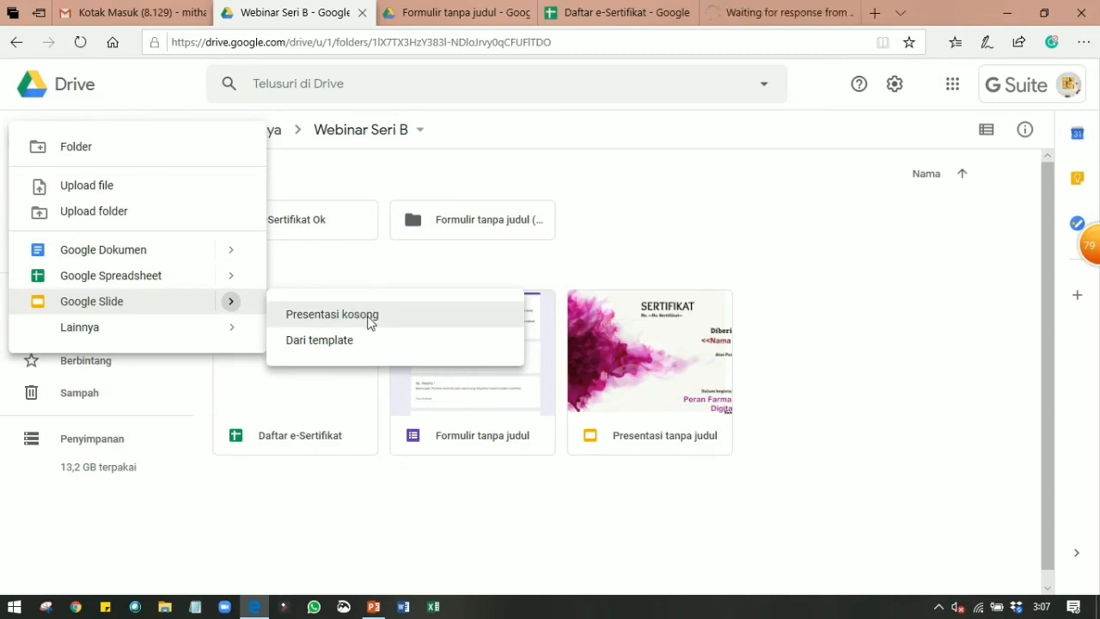
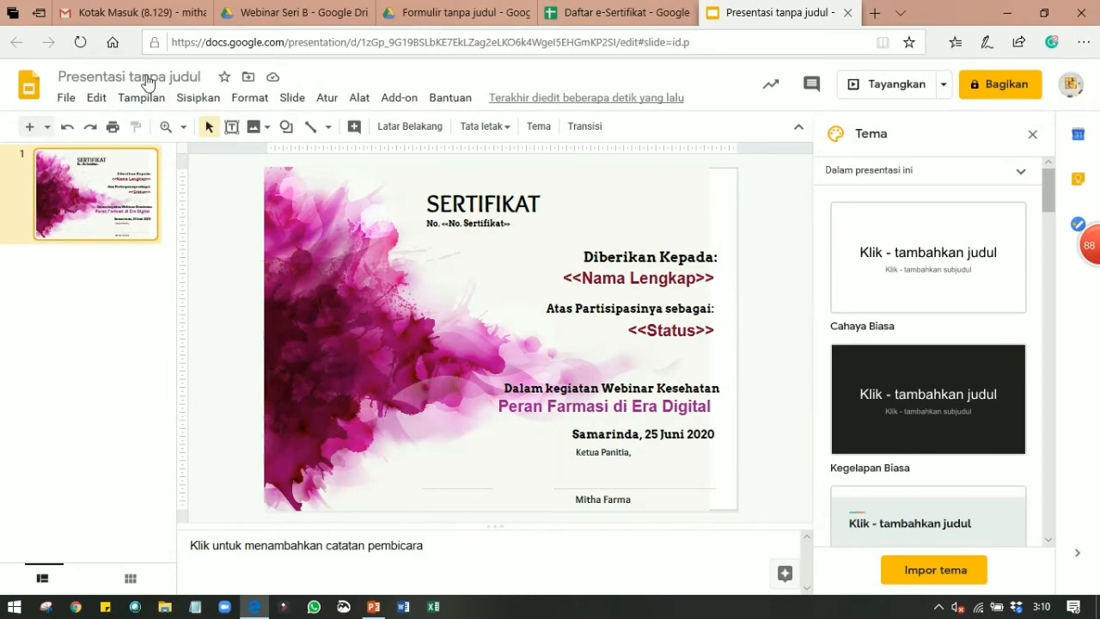
Step: Rename the presentation as TEMPLATE E-SERTIFIKAT
left_click(92, 83)
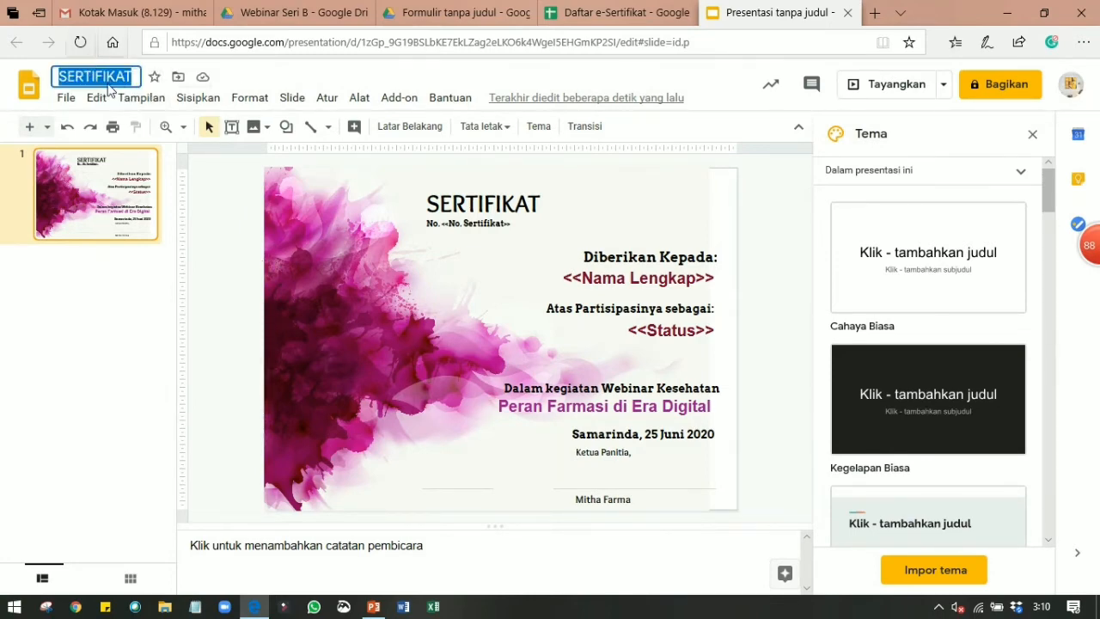
left_click(66, 81)
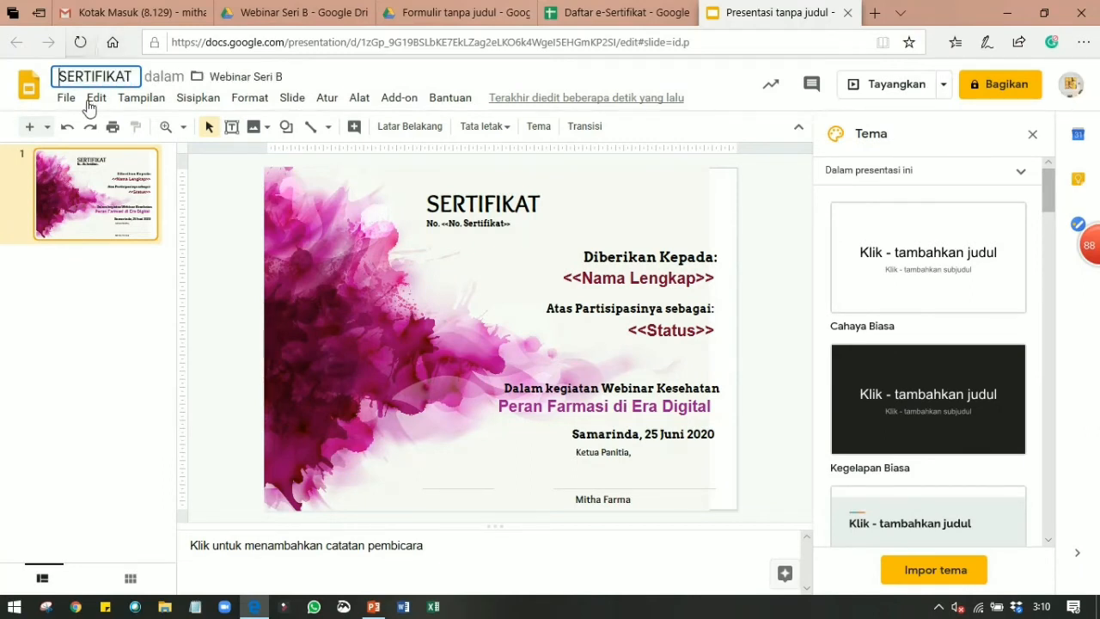
type("TE")
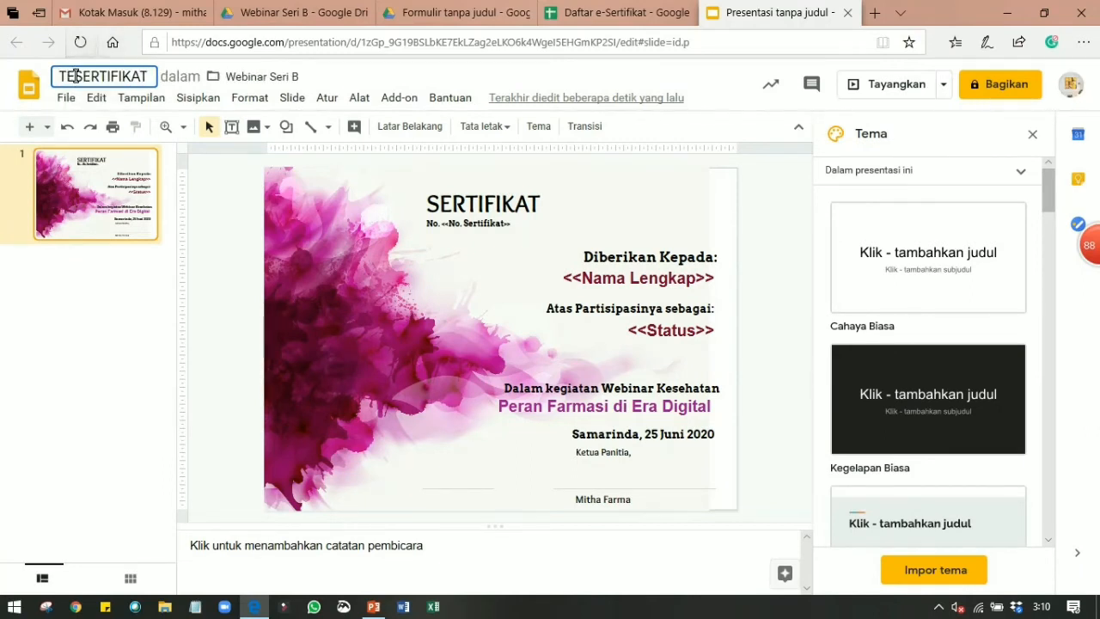
type("MPLATE ")
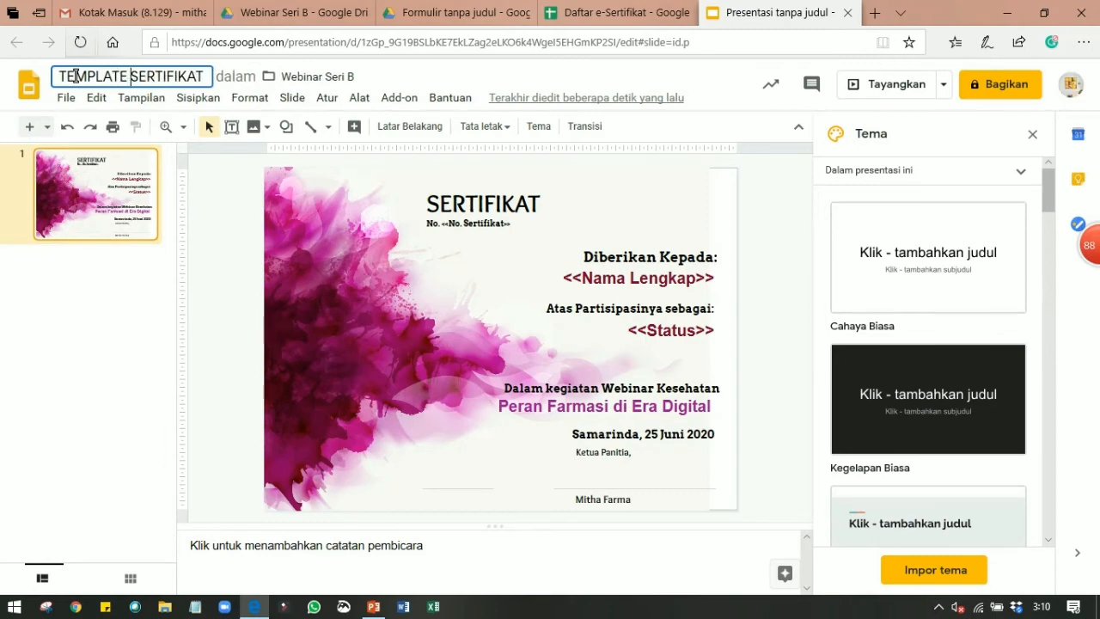
type("E-")
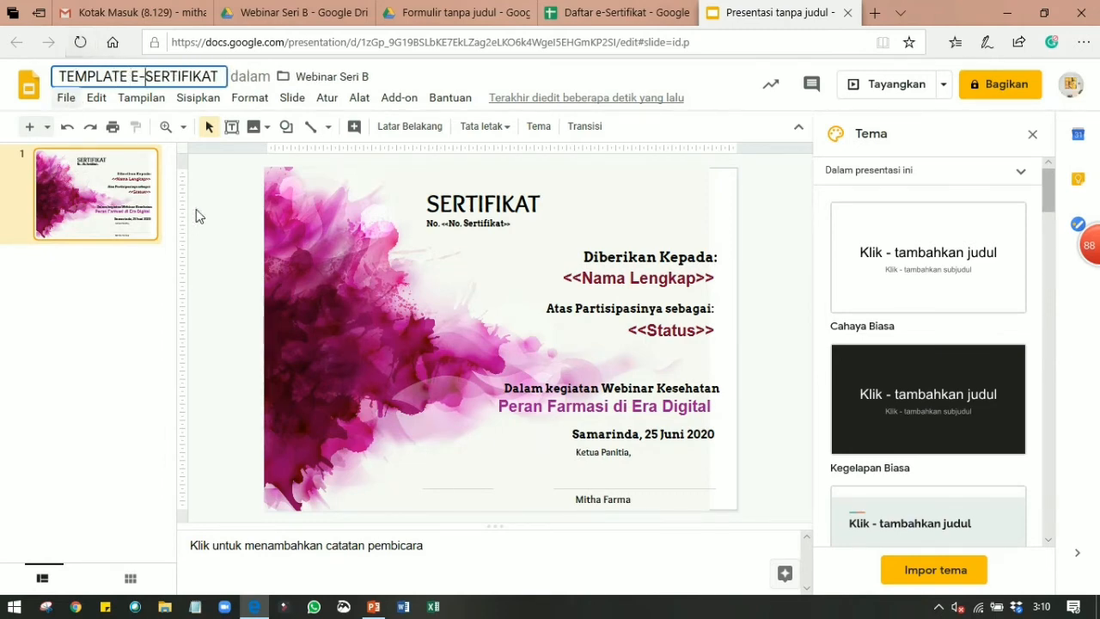
key("Return")
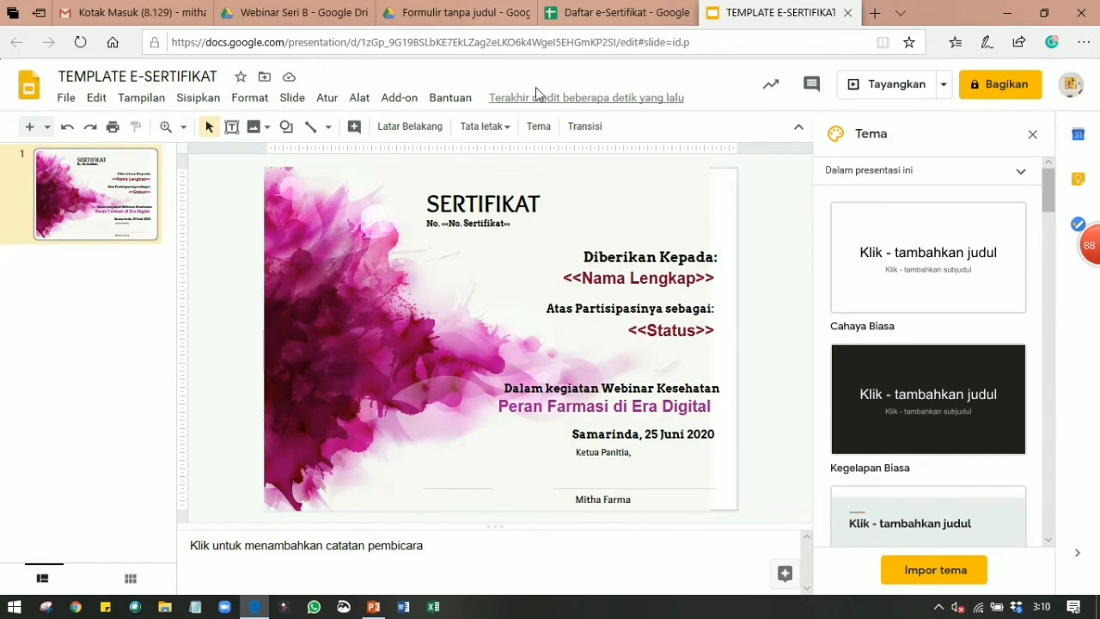
Step: Switch to the Daftar e-Sertifikat response spreadsheet and open the Autocrat add-on
left_click(598, 17)
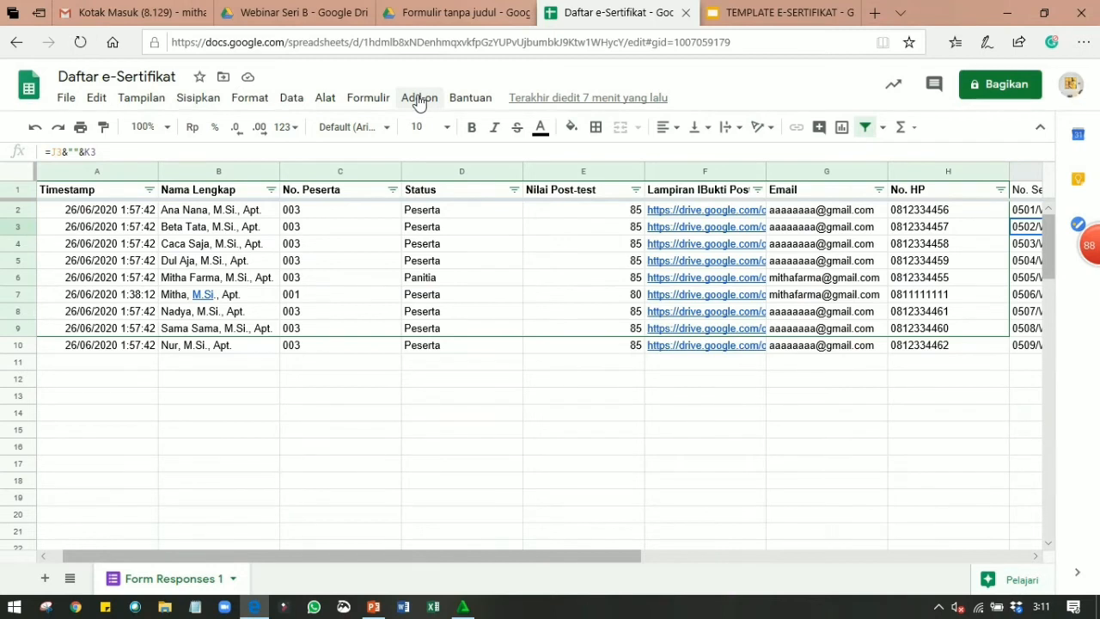
left_click(423, 103)
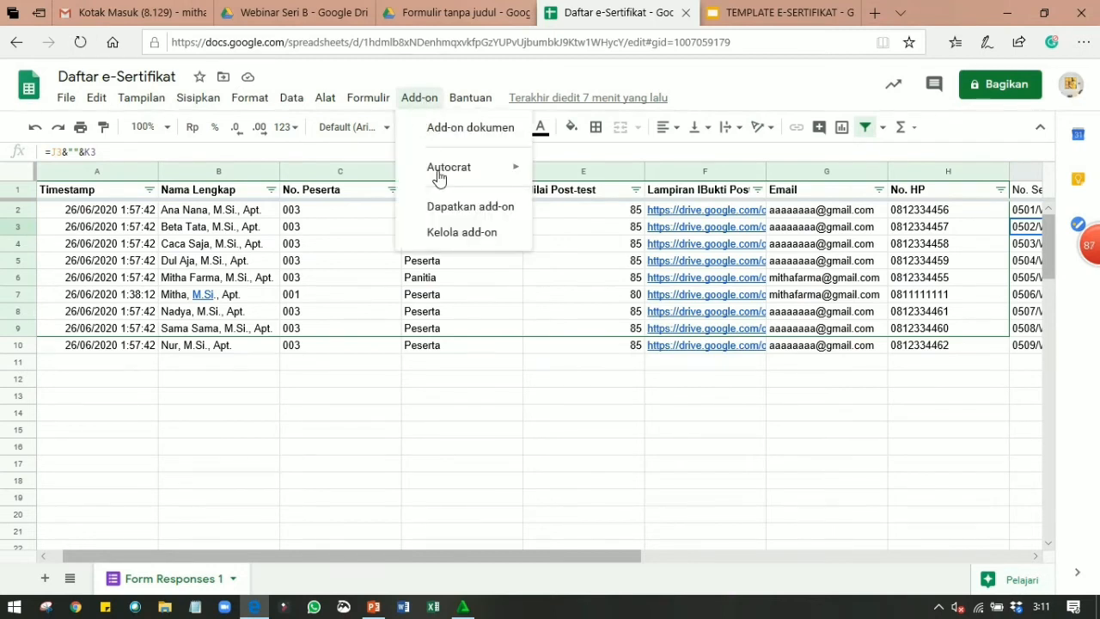
mouse_move(444, 177)
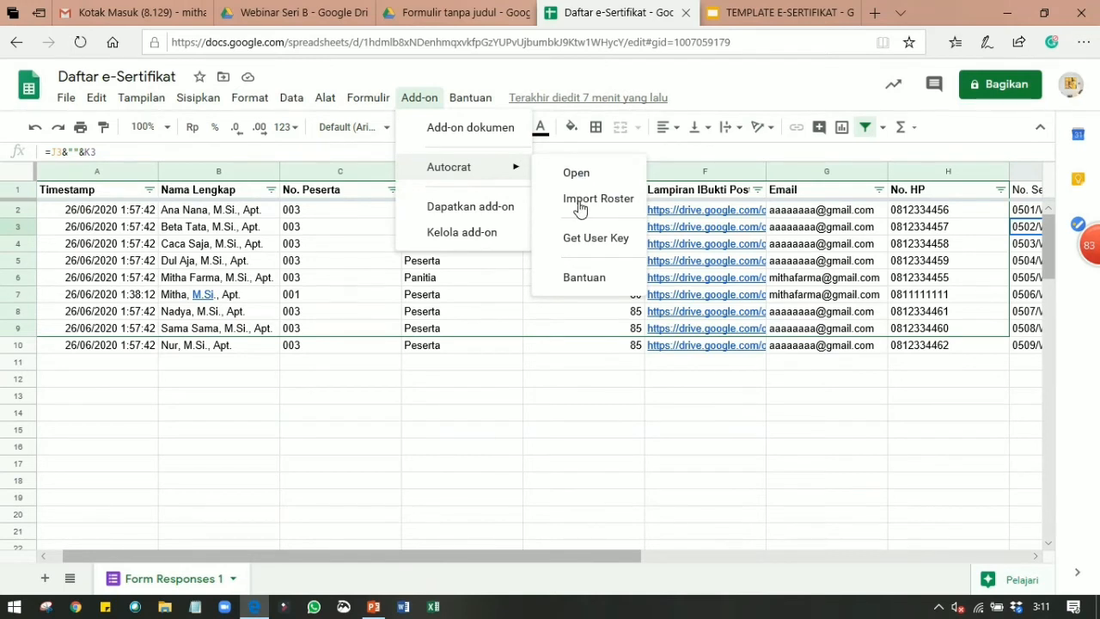
left_click(592, 153)
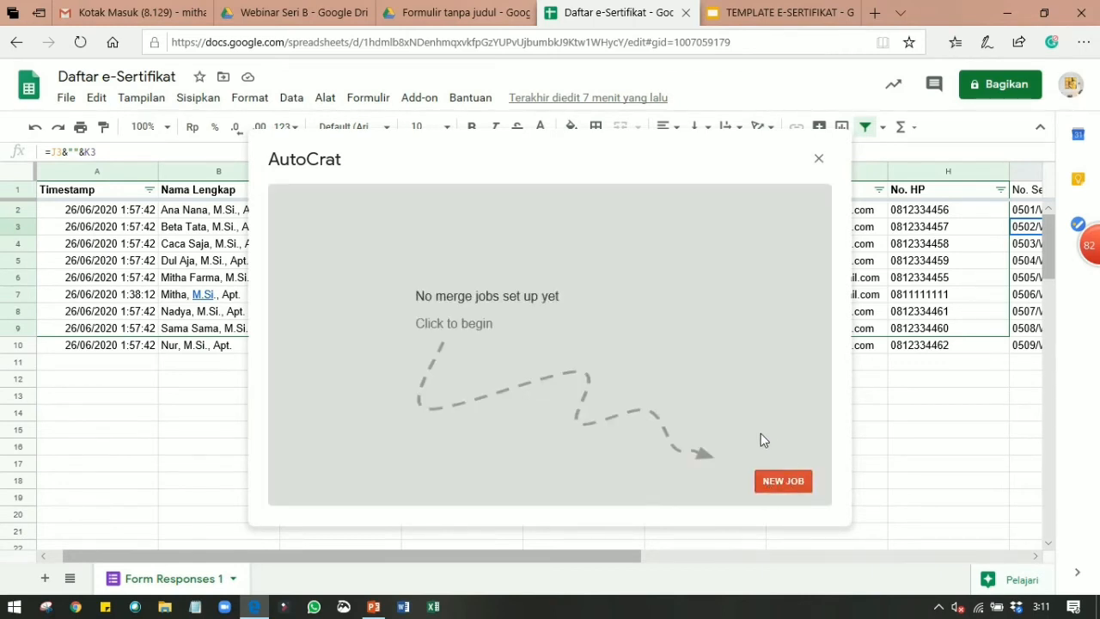
Step: Create a new merge job named Rekapitulasi e-Sertifikat and continue to the template choice
left_click(791, 485)
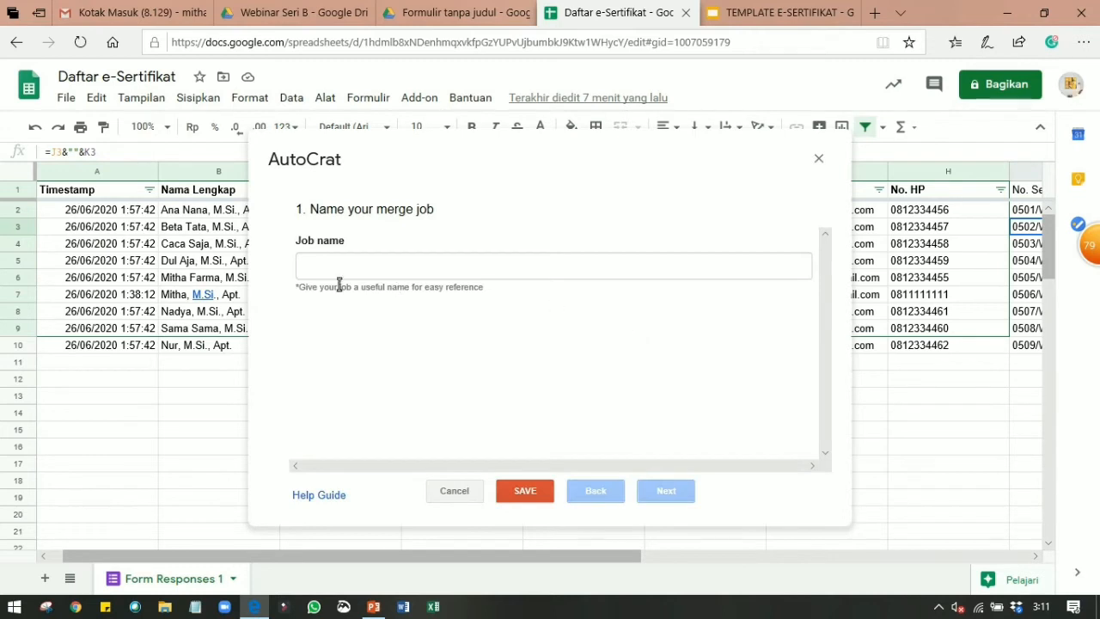
left_click(347, 267)
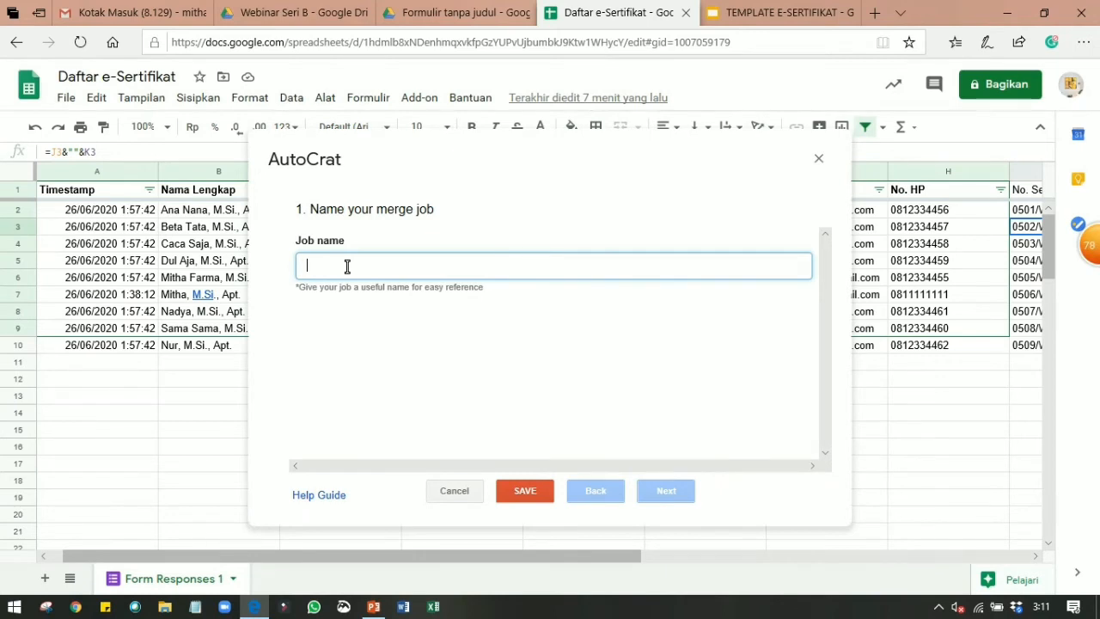
type("Rekapitulasi 3")
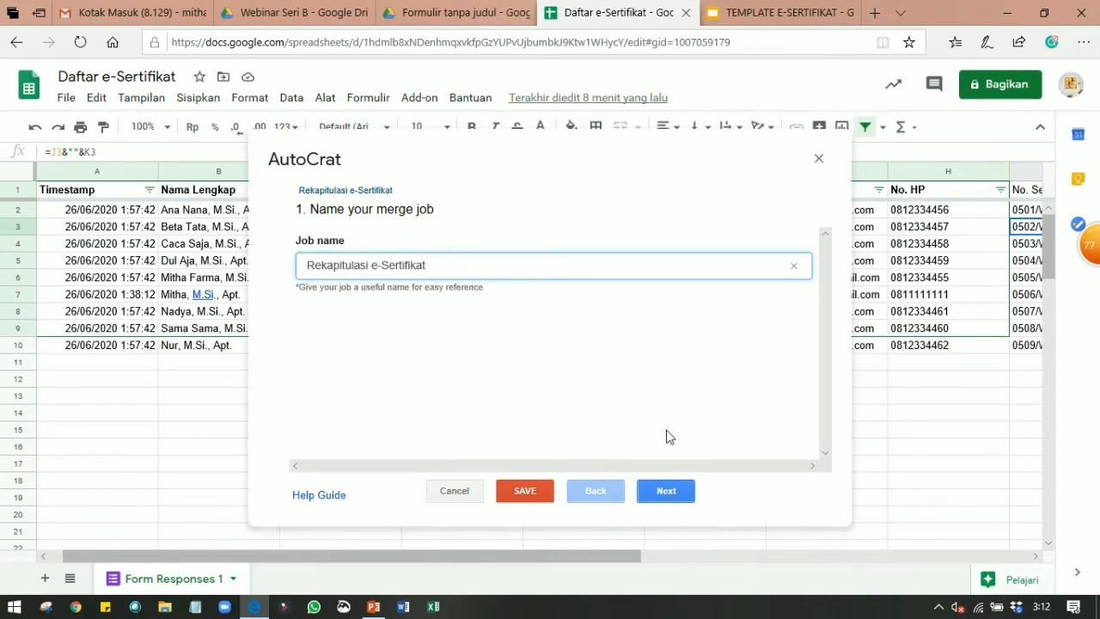
left_click(667, 492)
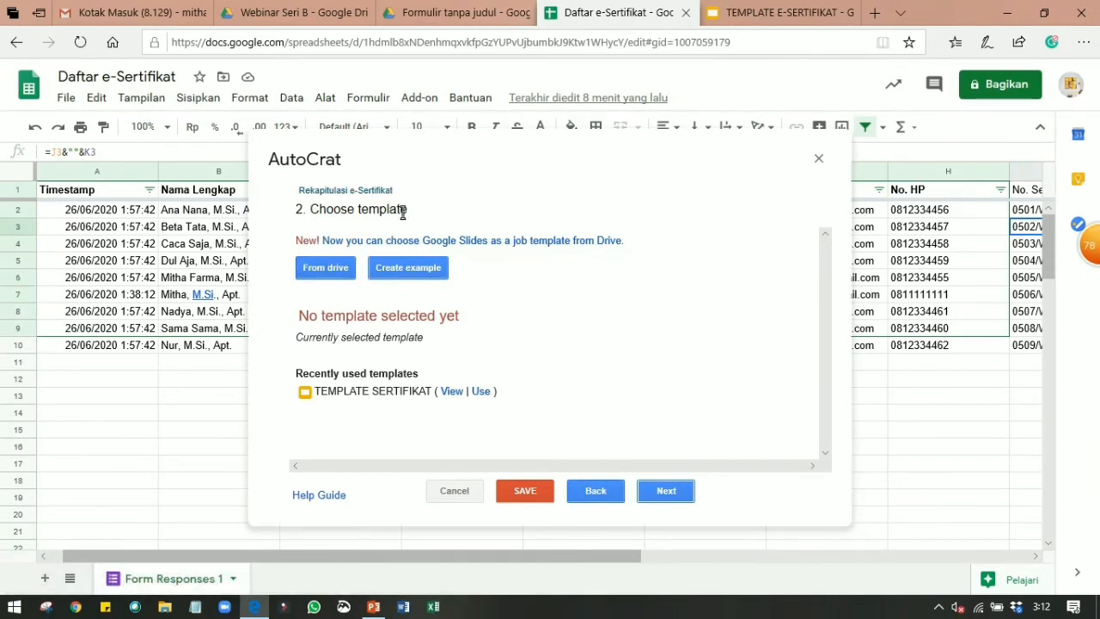
Step: Choose the TEMPLATE E-SERTIFIKAT slides from Drive as the job template and accept the default mapping of tags to columns
left_click(318, 270)
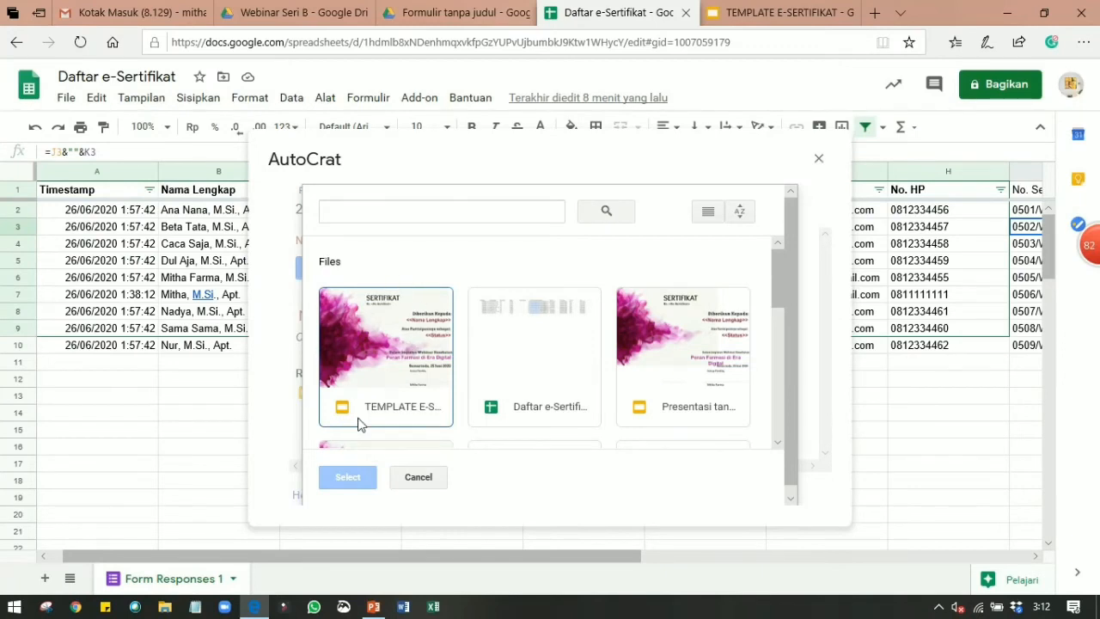
left_click(379, 355)
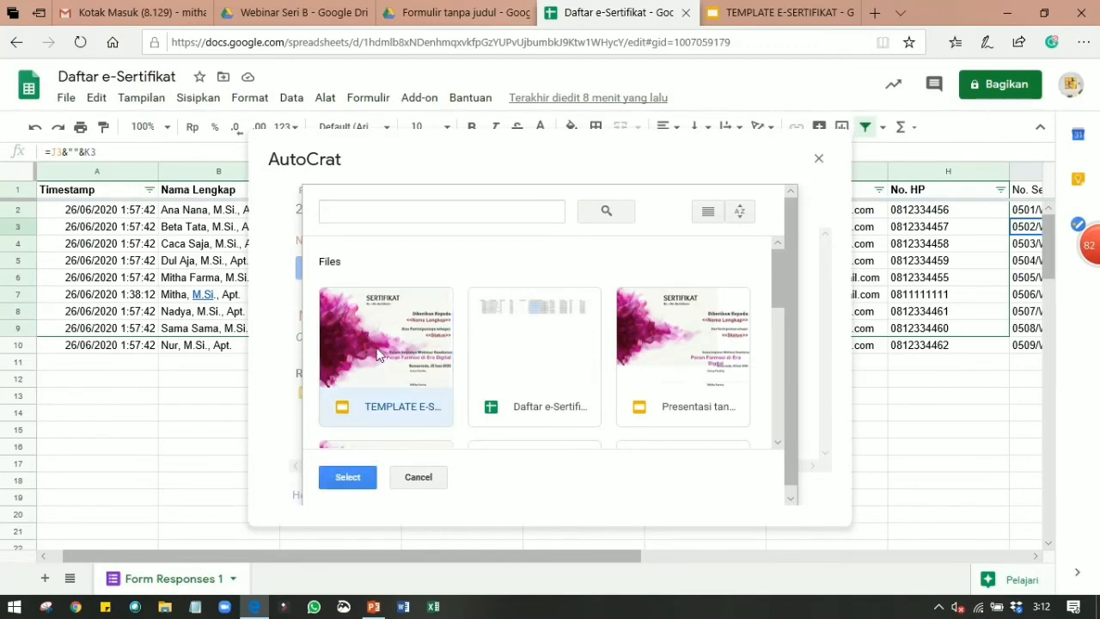
left_click(349, 480)
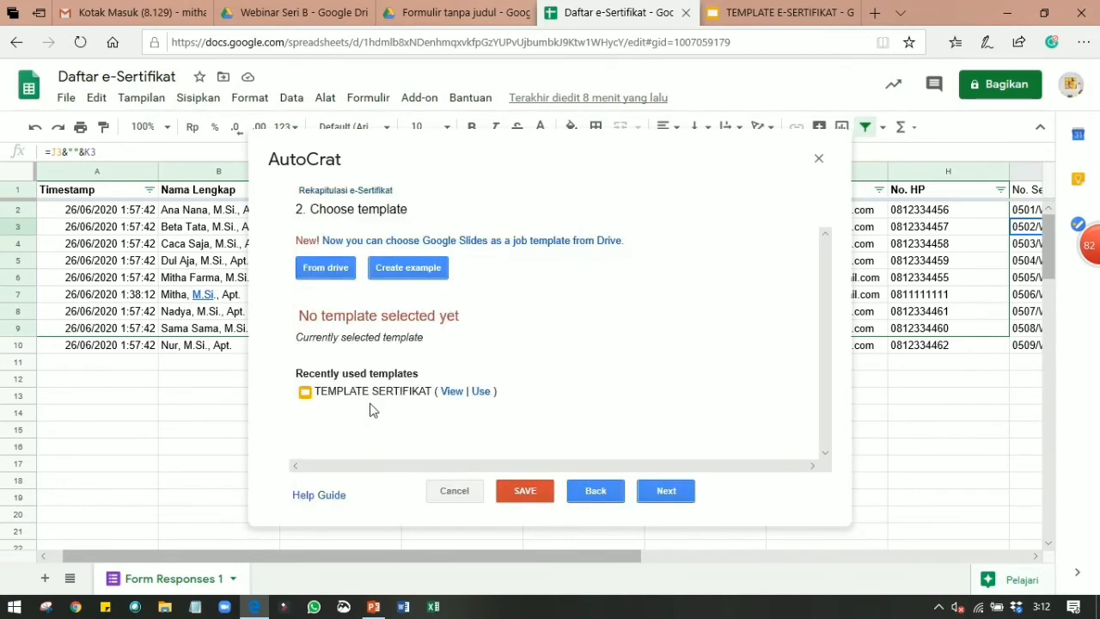
left_click(480, 391)
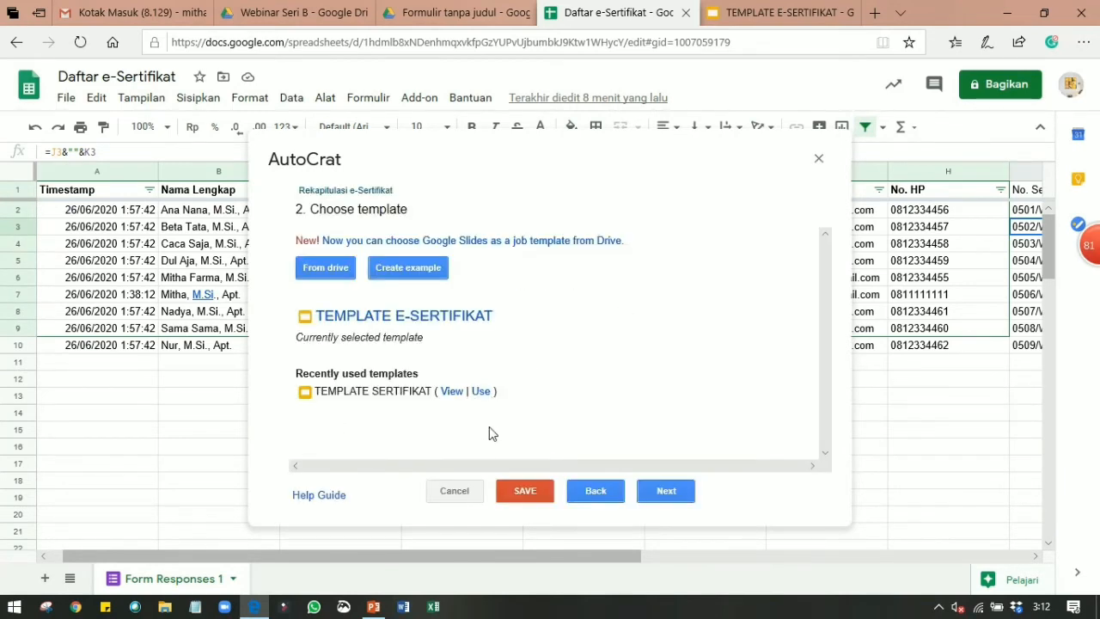
left_click(679, 501)
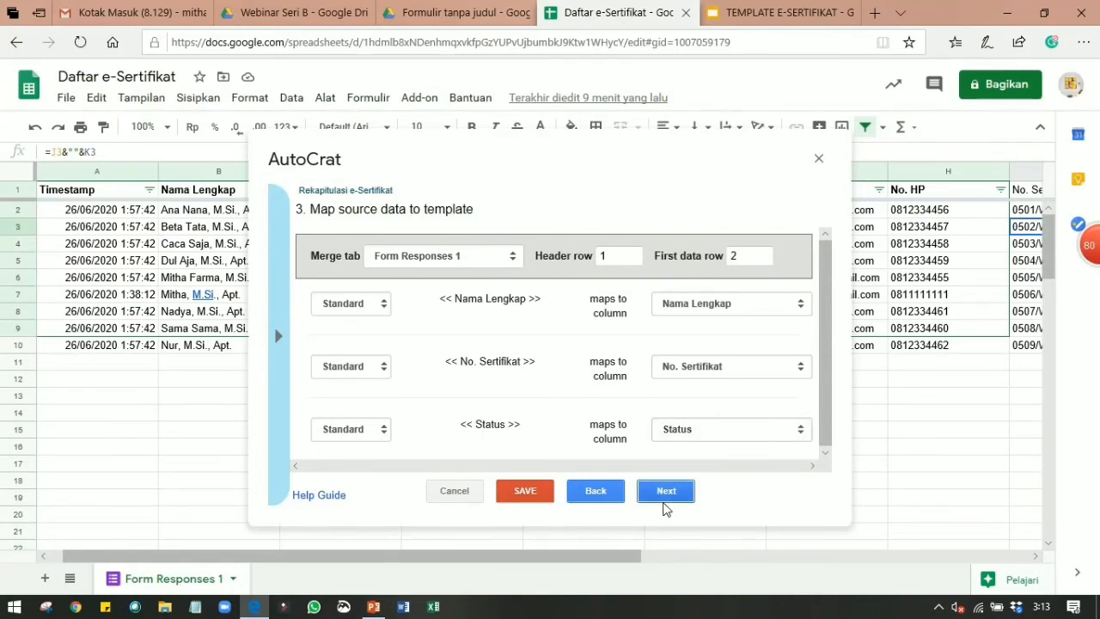
left_click(667, 490)
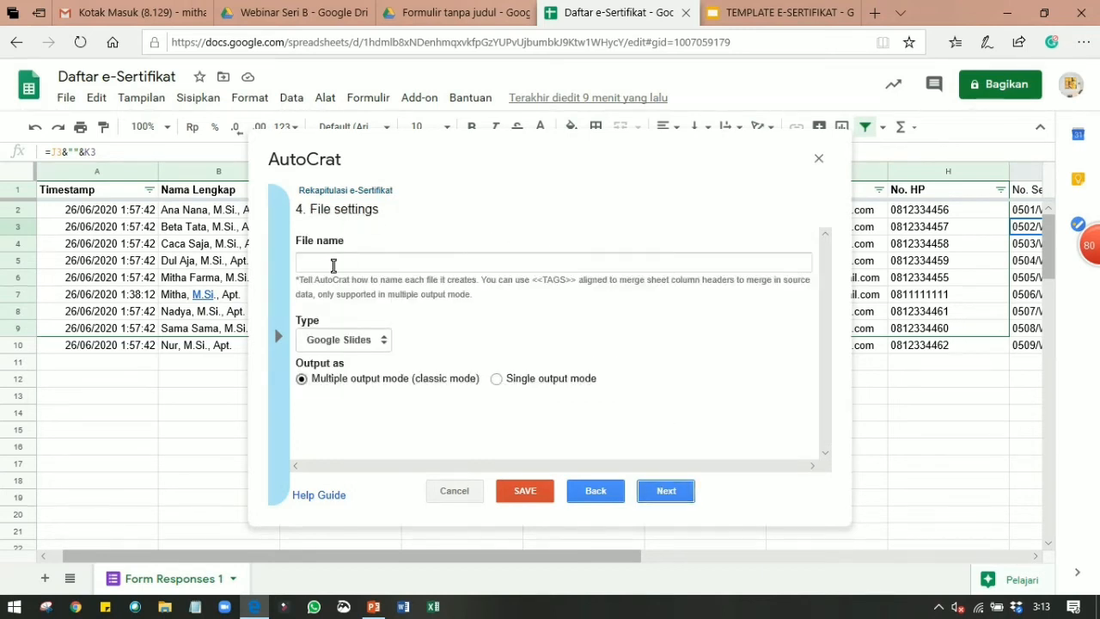
Step: Set the output file name to "Sertifikat <<Nama Lengkap>>" and the file type to PDF, and continue to the destination folders
left_click(336, 260)
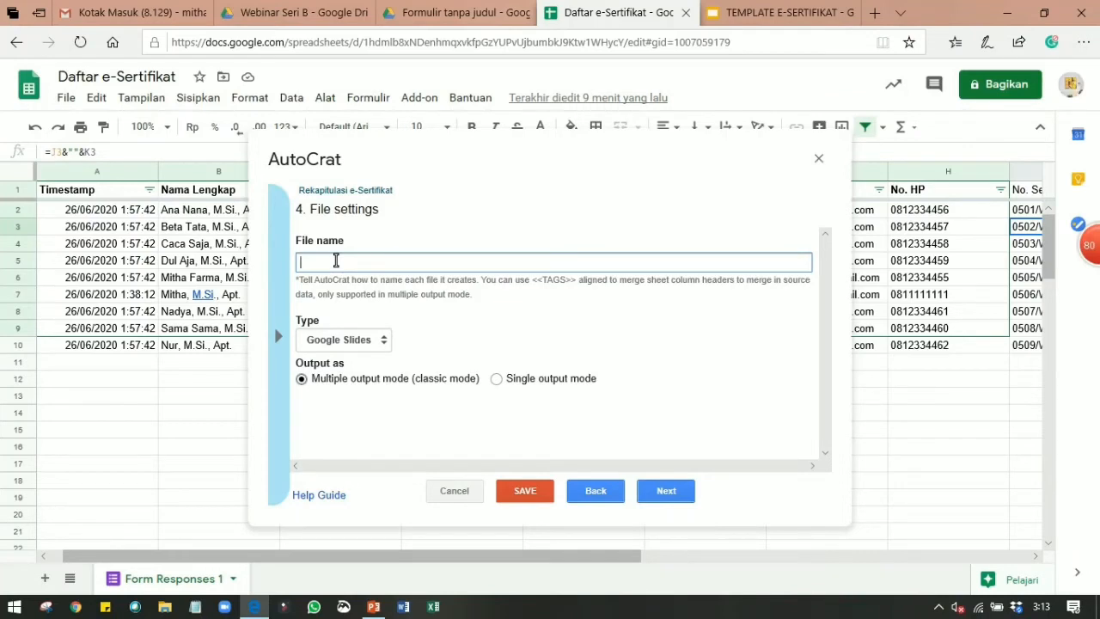
type("Sertifikat <<")
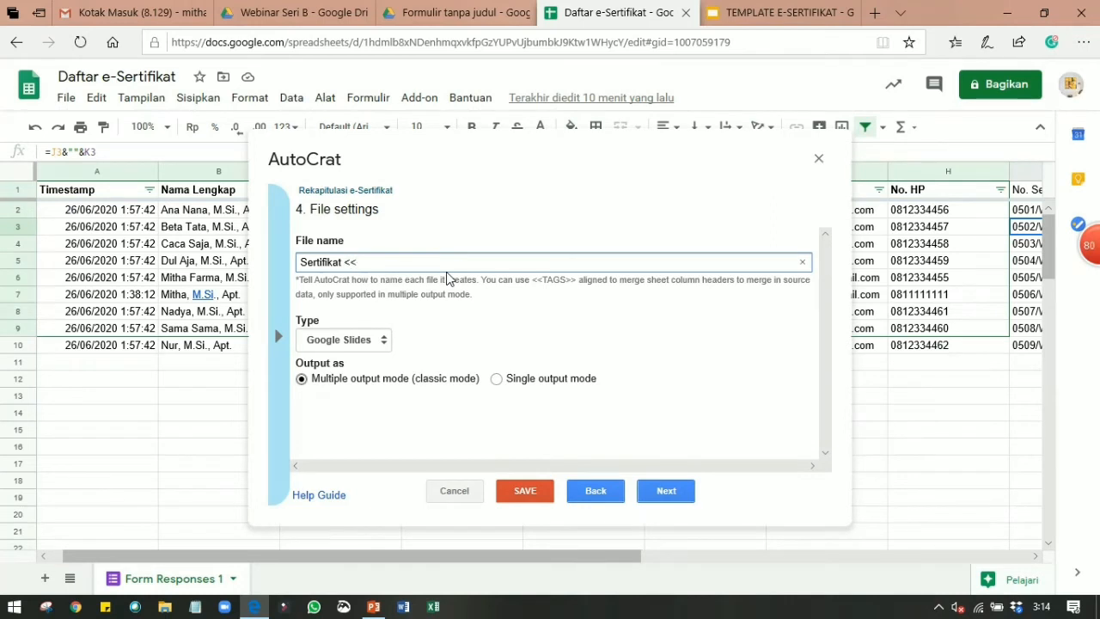
type("Nama Lengkap>>")
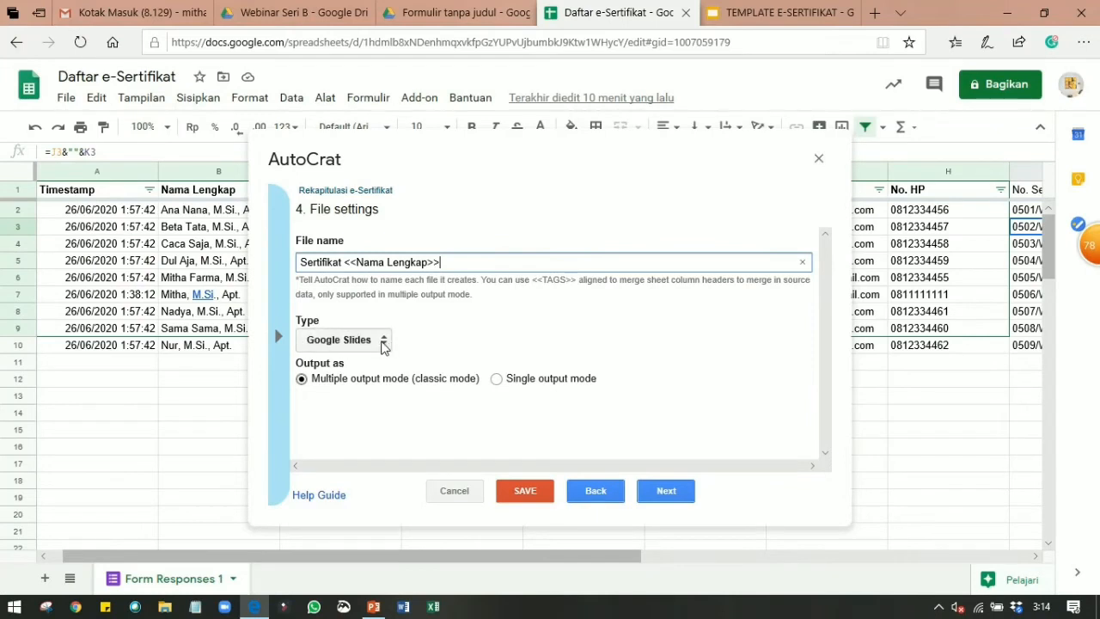
left_click(383, 344)
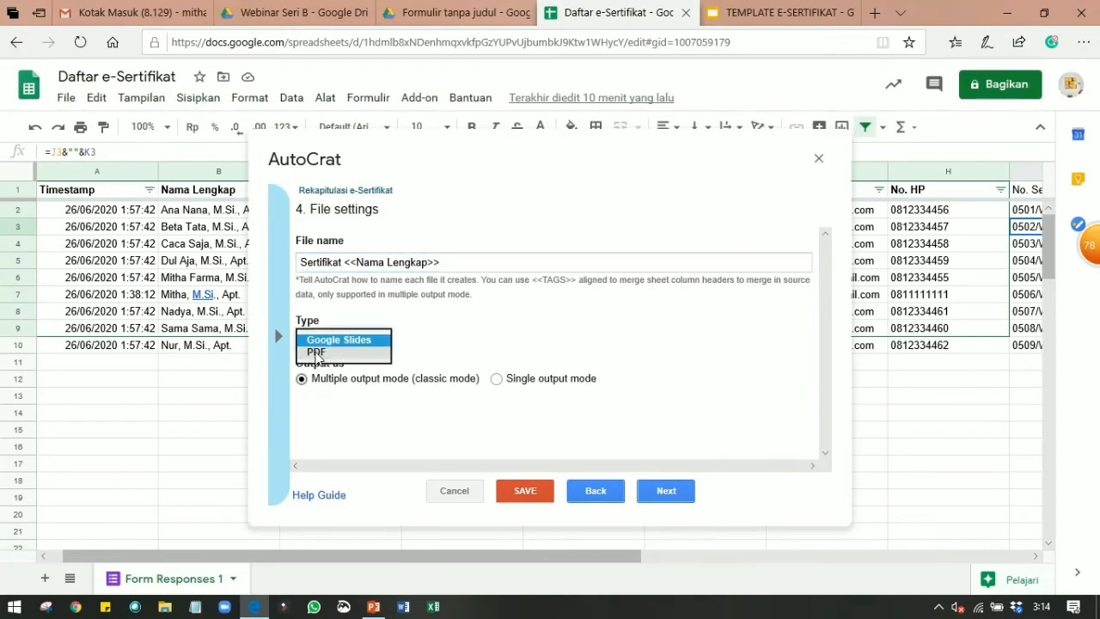
left_click(318, 354)
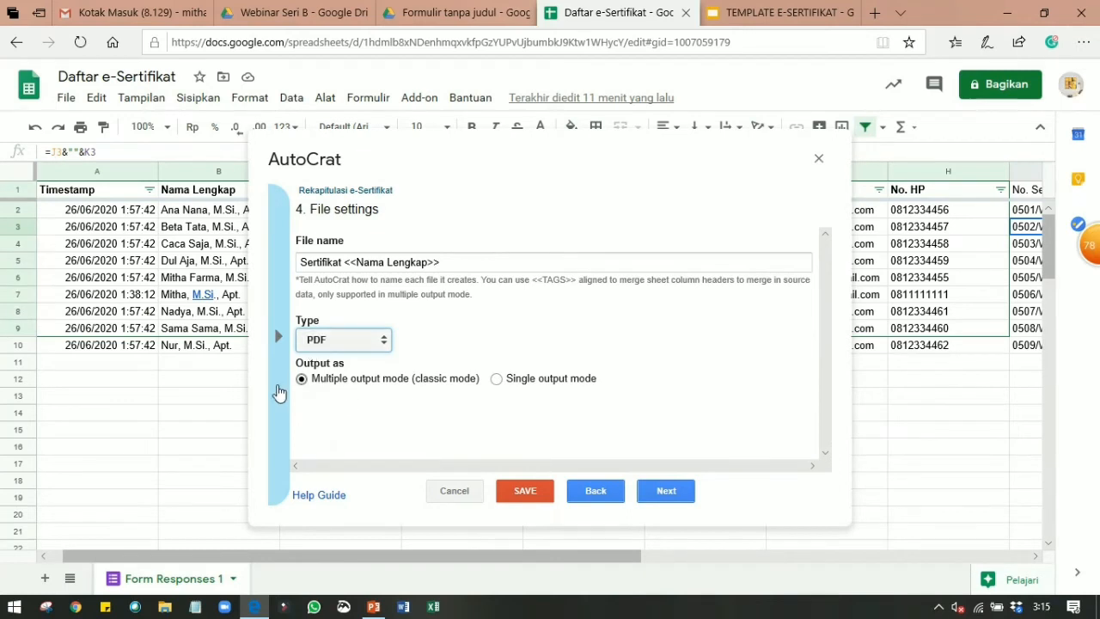
left_click(667, 494)
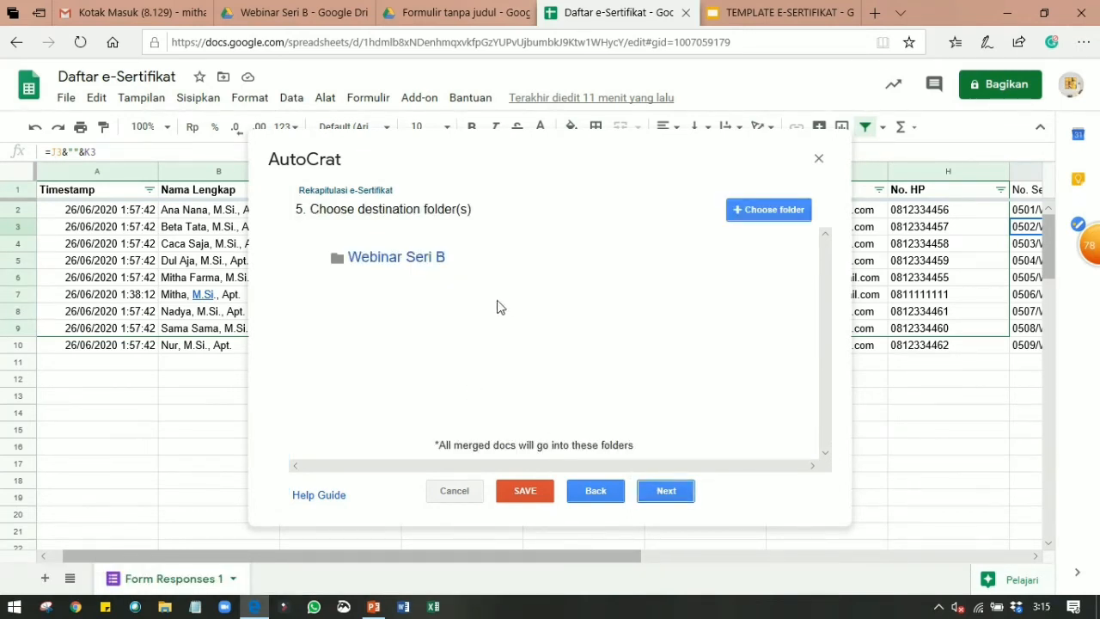
Step: Add the e-Sertifikat Ok folder inside Webinar Seri B as a destination folder for the merged certificates
mouse_move(416, 241)
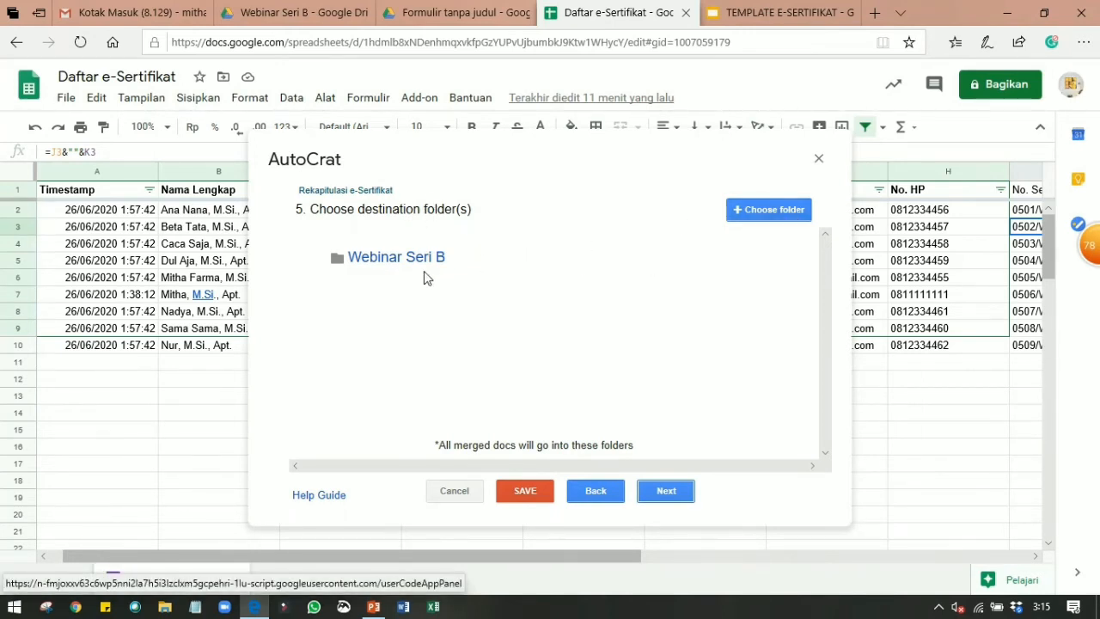
mouse_move(407, 270)
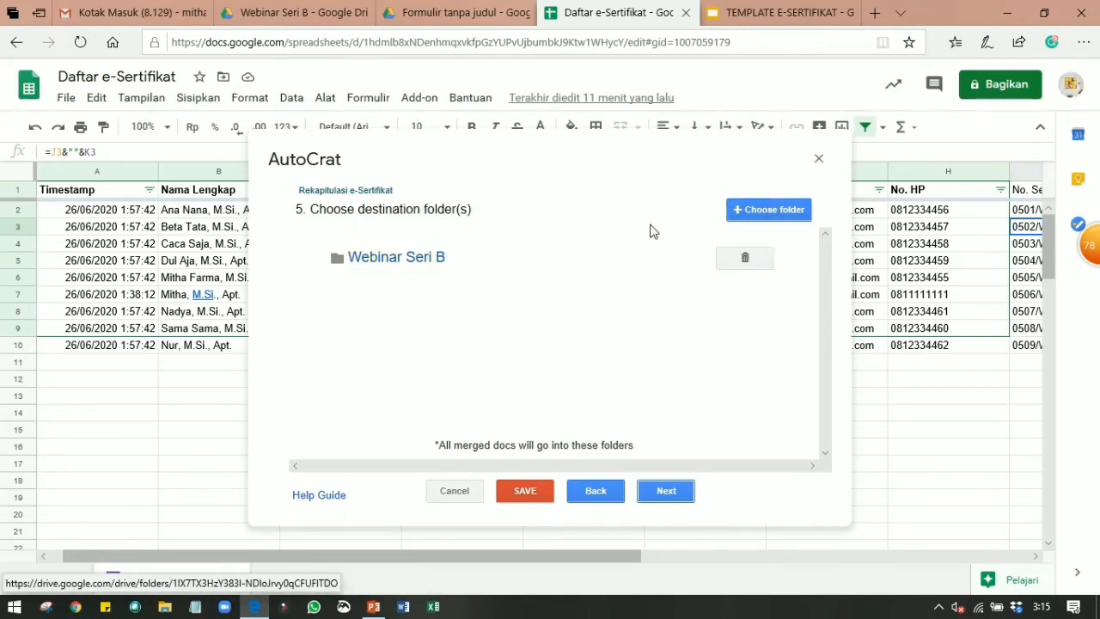
mouse_move(361, 268)
left_click(762, 208)
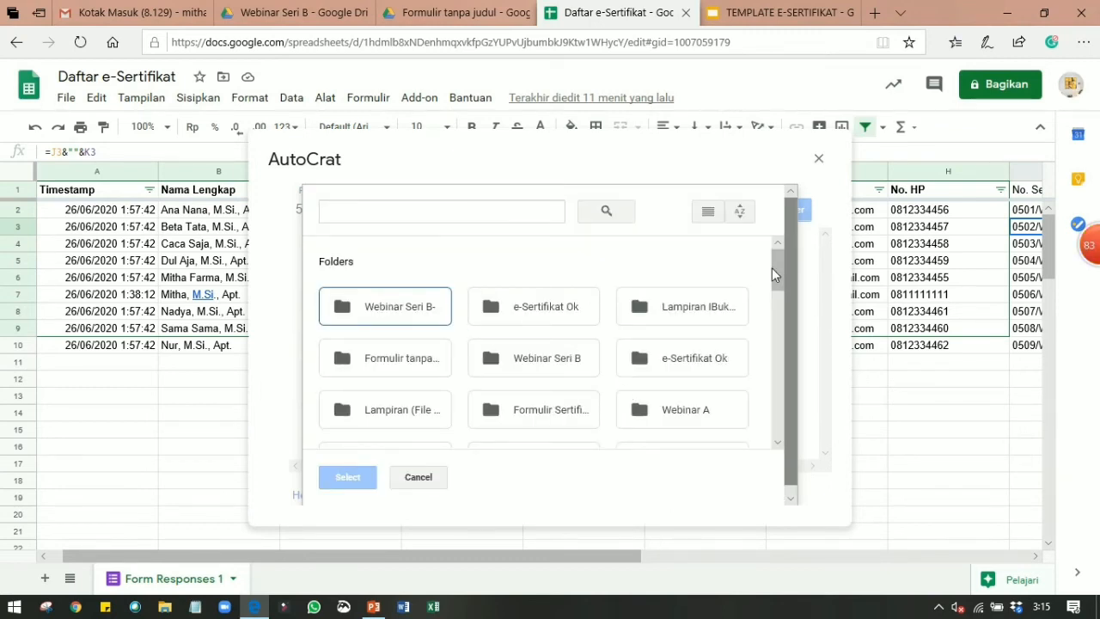
double_click(491, 367)
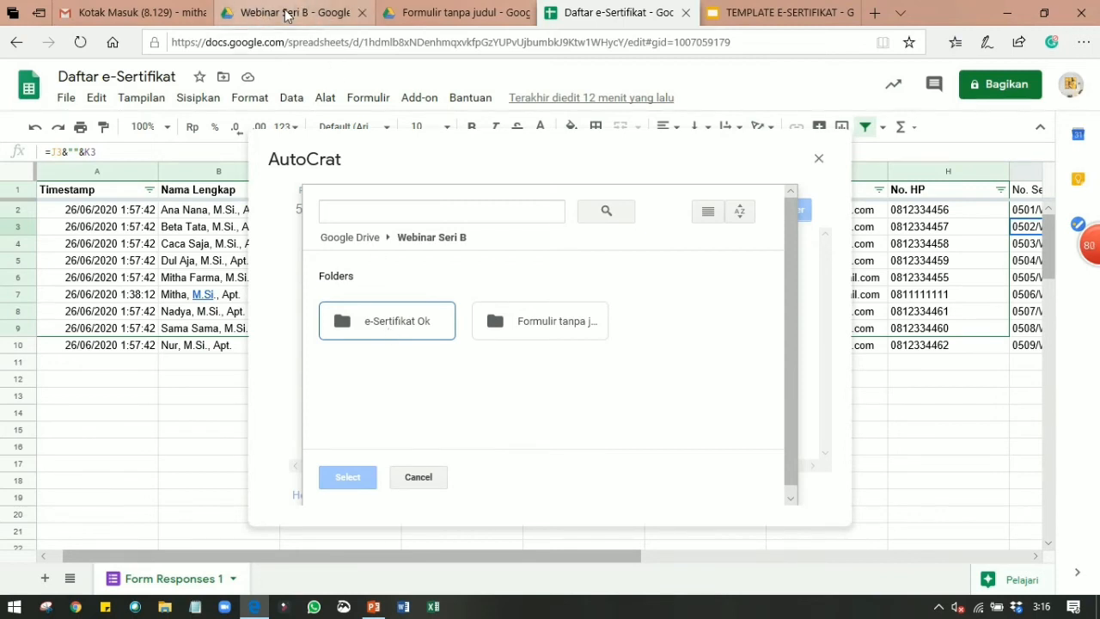
mouse_move(287, 14)
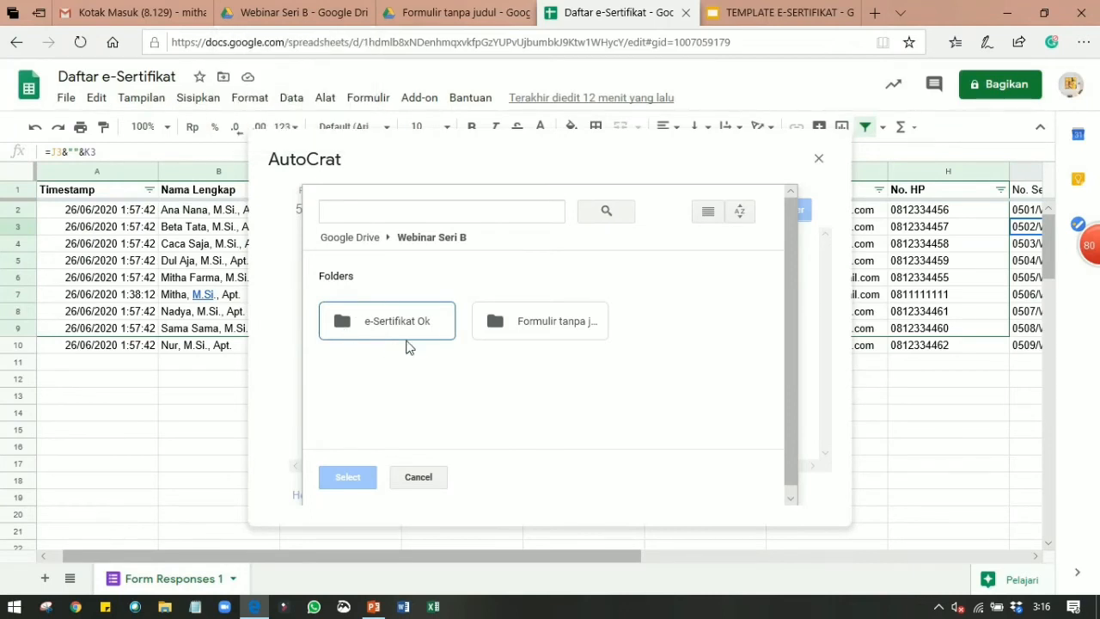
double_click(351, 331)
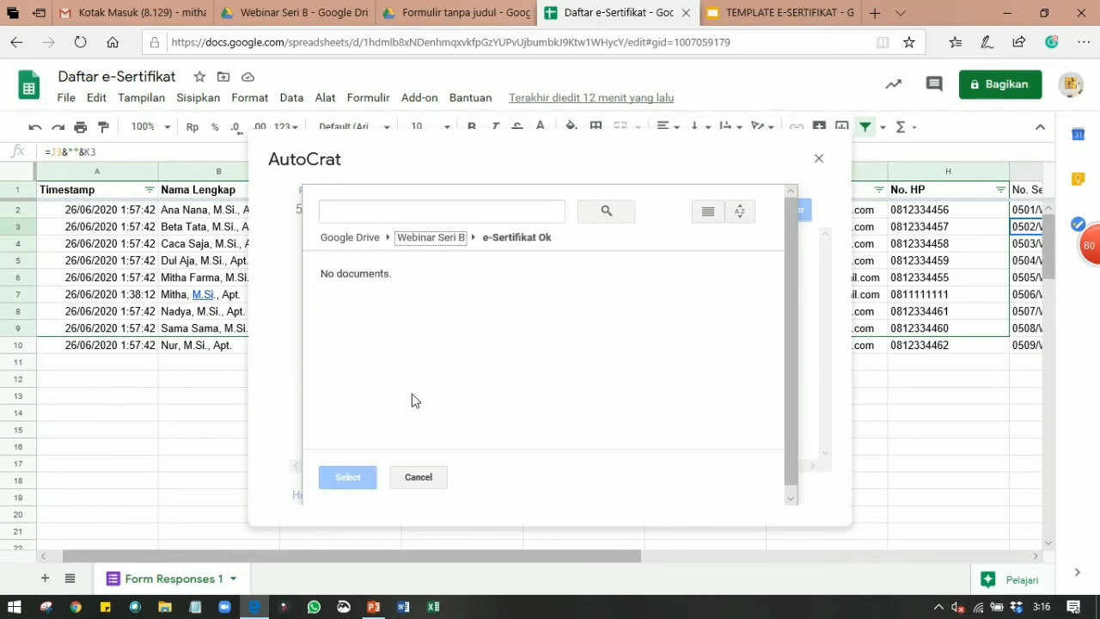
left_click(449, 242)
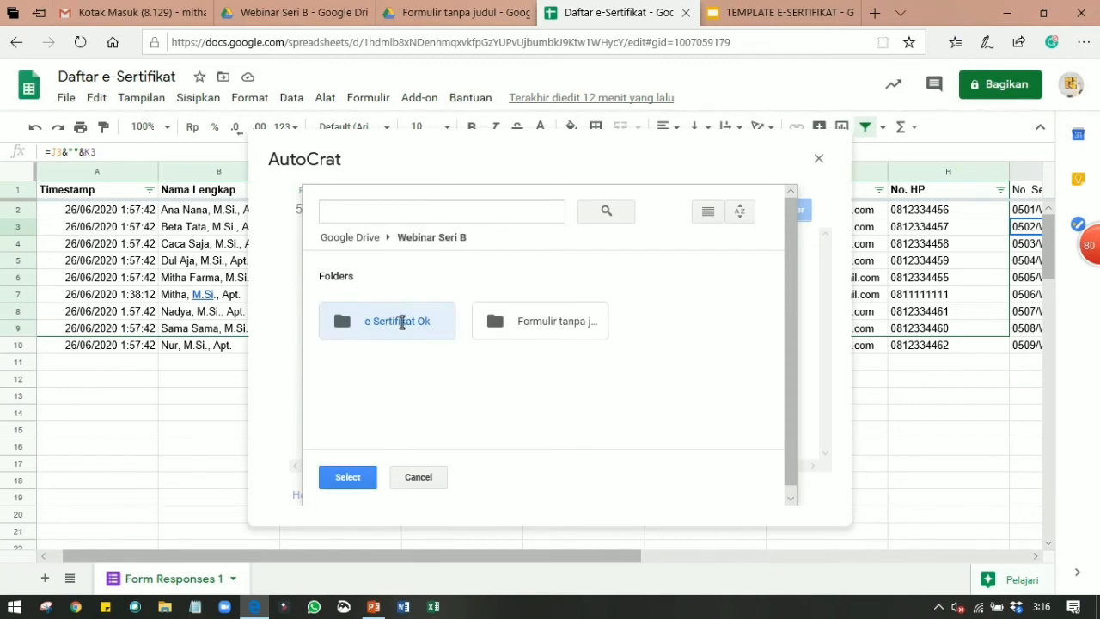
left_click(348, 478)
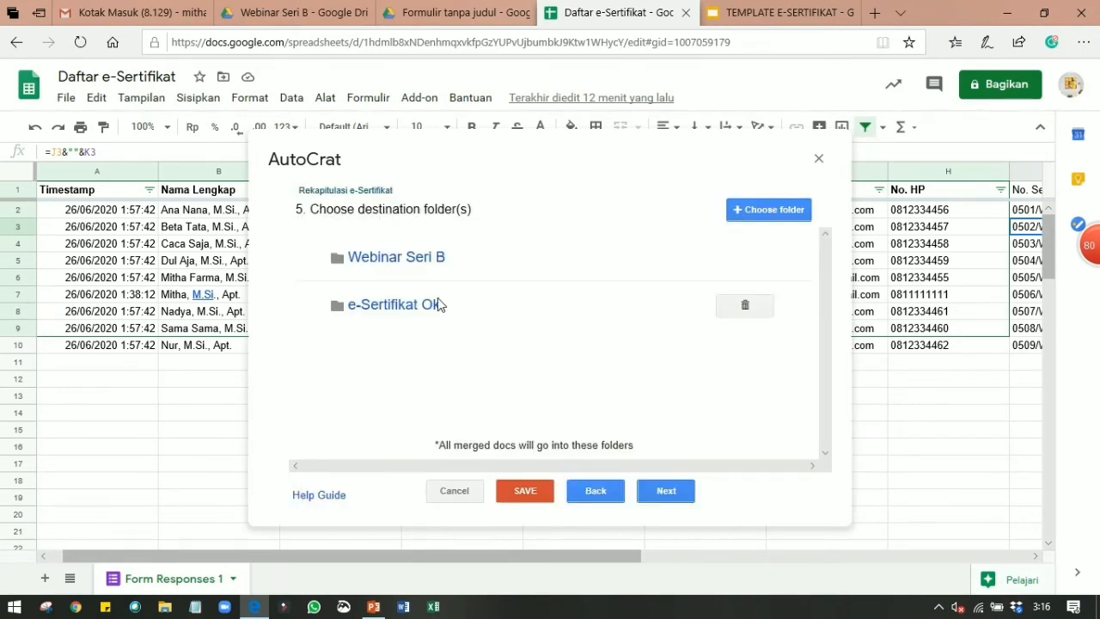
mouse_move(397, 260)
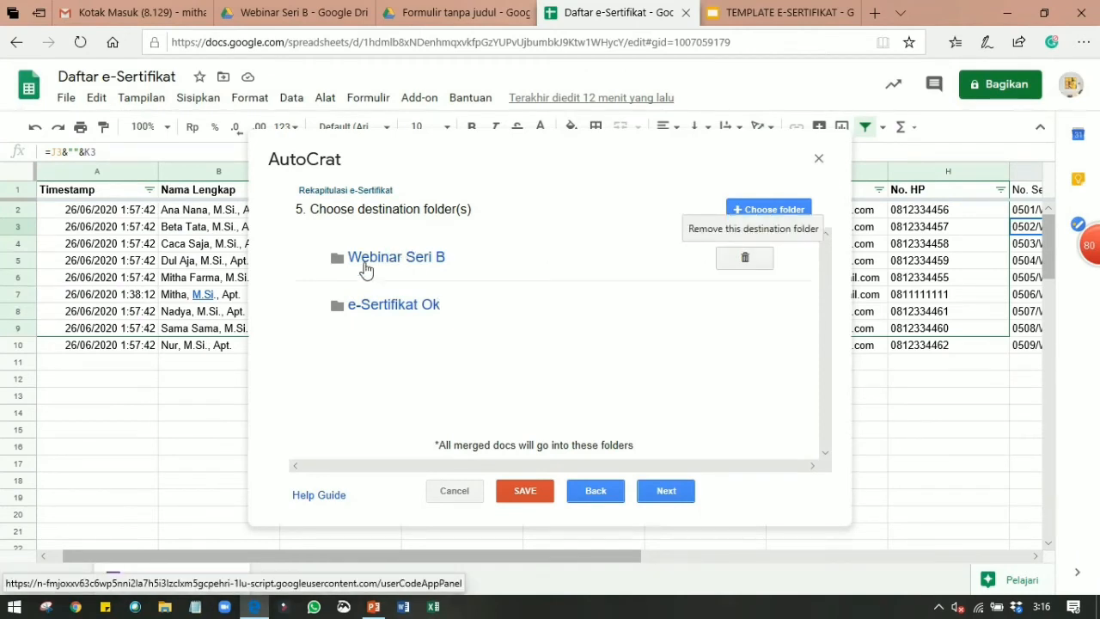
Step: Remove Webinar Seri B from the destination folders and continue to document sharing without adding a folder reference or merge condition
mouse_move(461, 307)
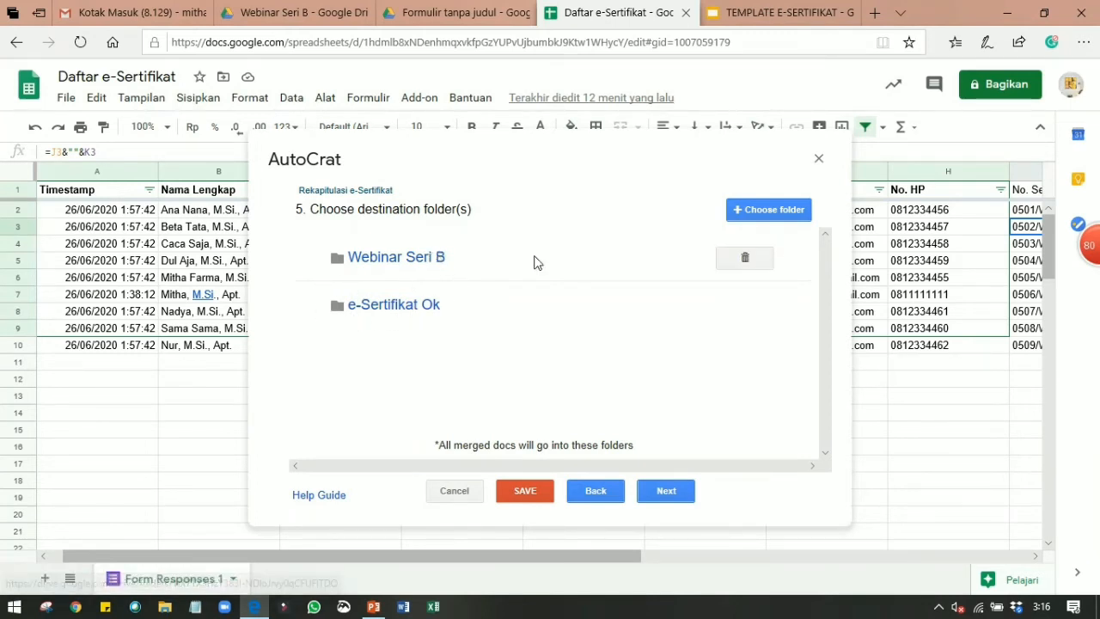
left_click(744, 257)
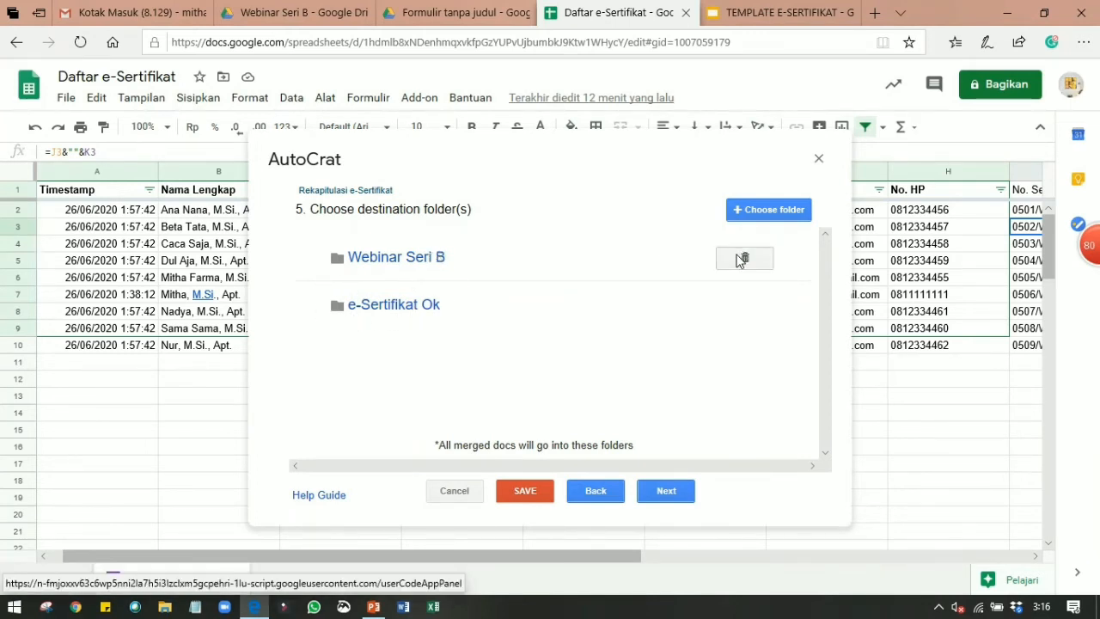
left_click(782, 323)
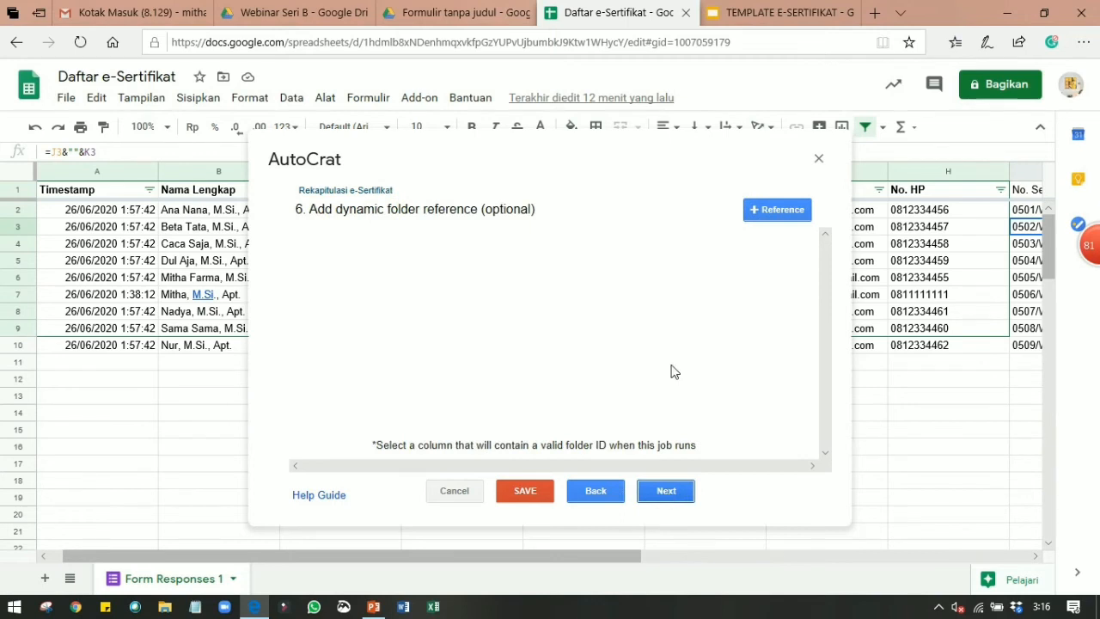
left_click(666, 493)
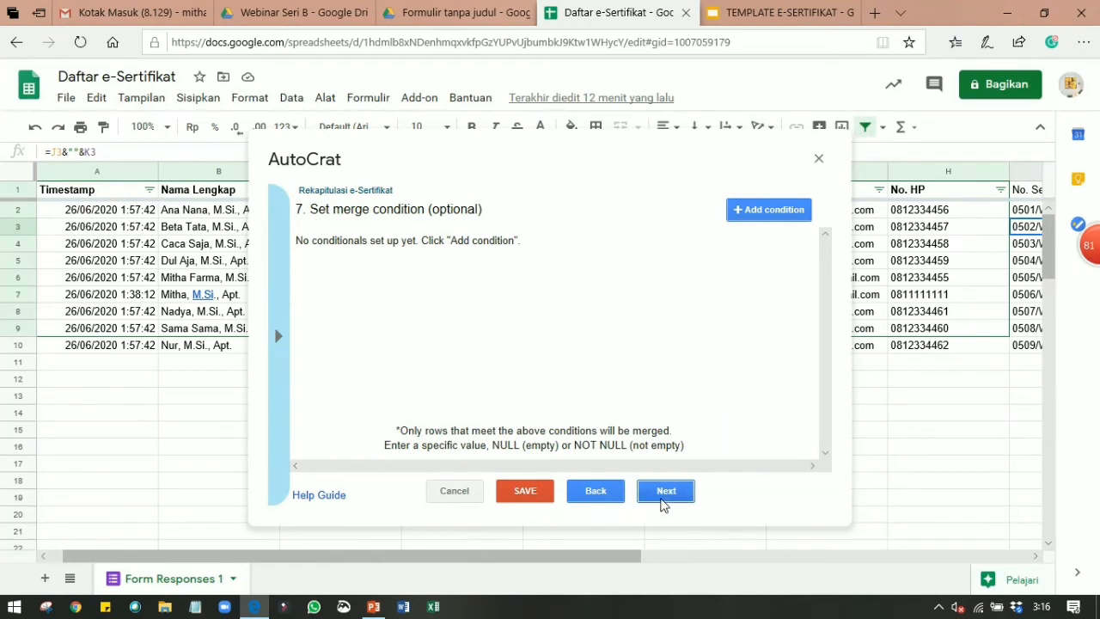
left_click(665, 495)
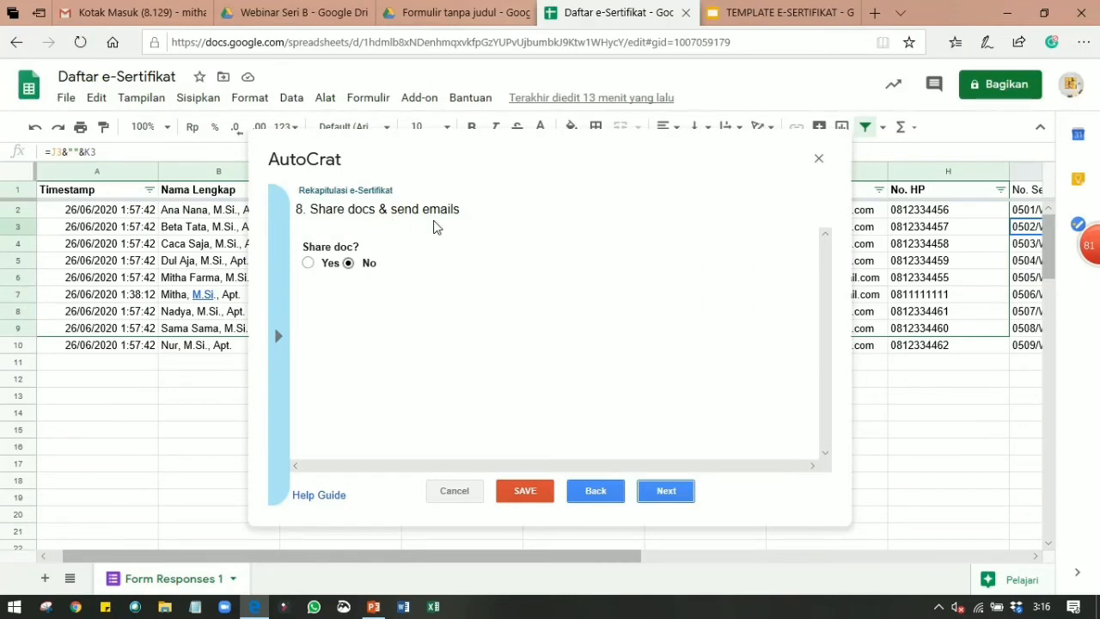
Step: Enable document sharing as PDF and address the email to the <<email>> tag, leaving Cc, Bcc and Reply To empty
left_click(307, 263)
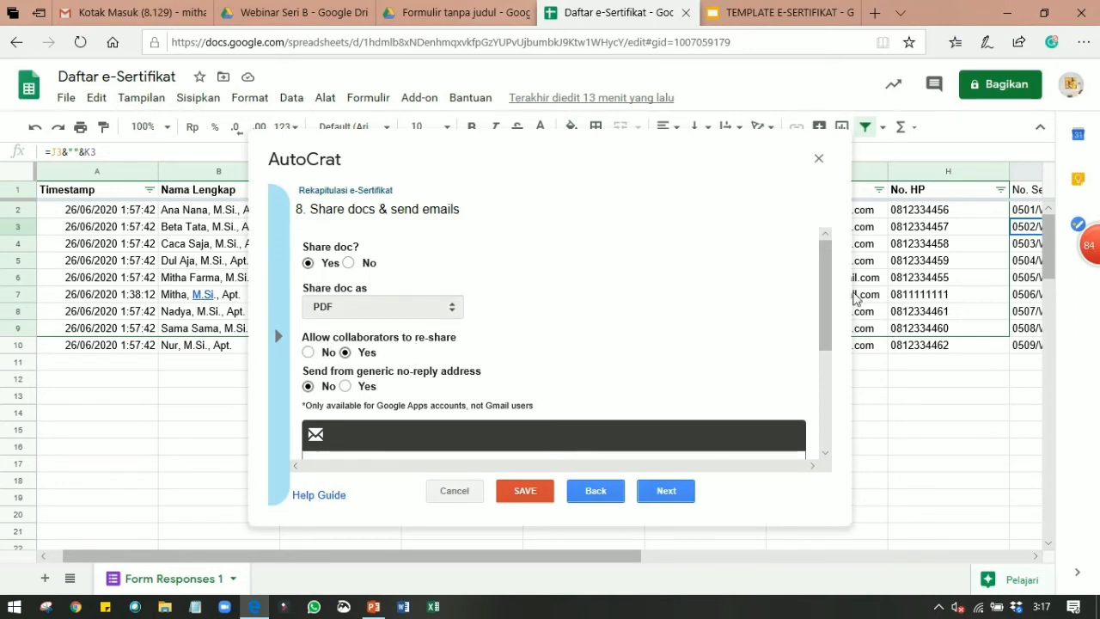
scroll(819, 336, "down", 1)
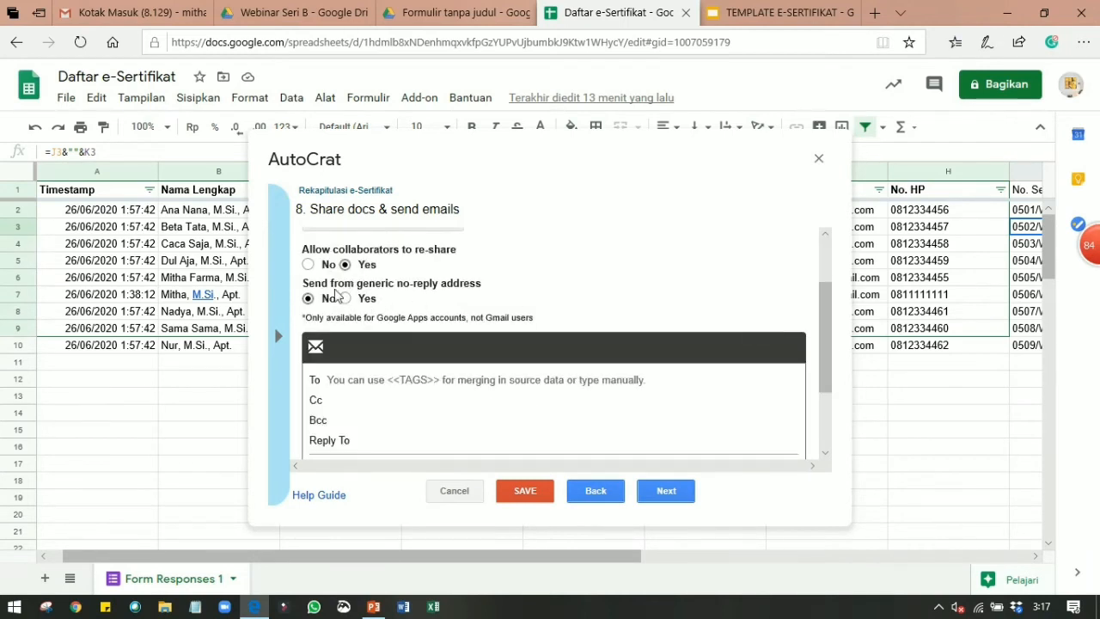
left_click(356, 380)
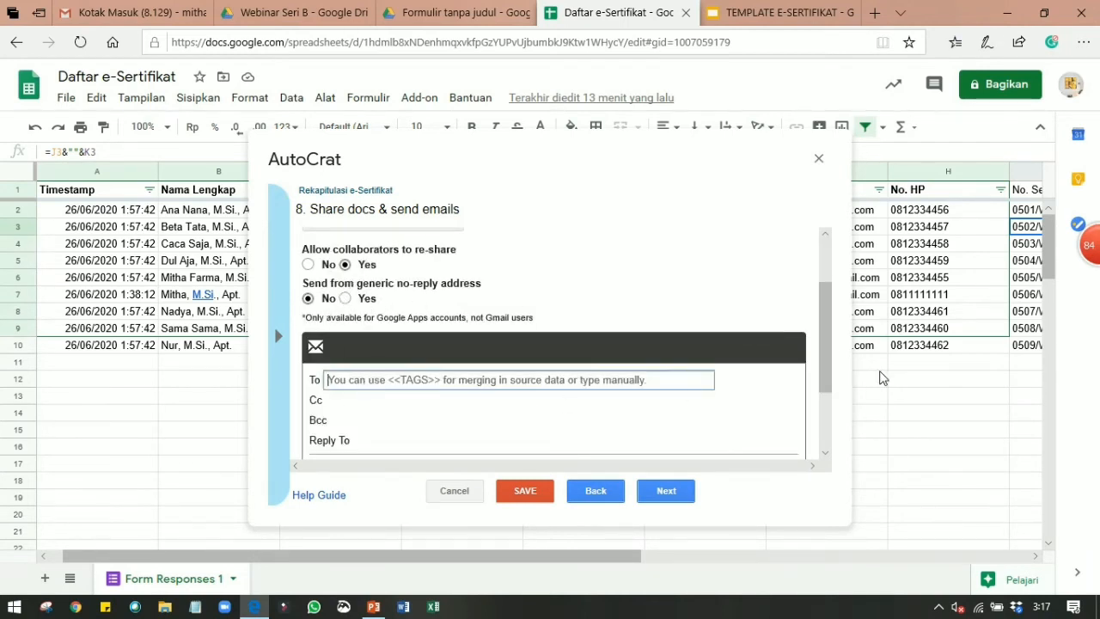
left_click_drag(818, 314, 802, 361)
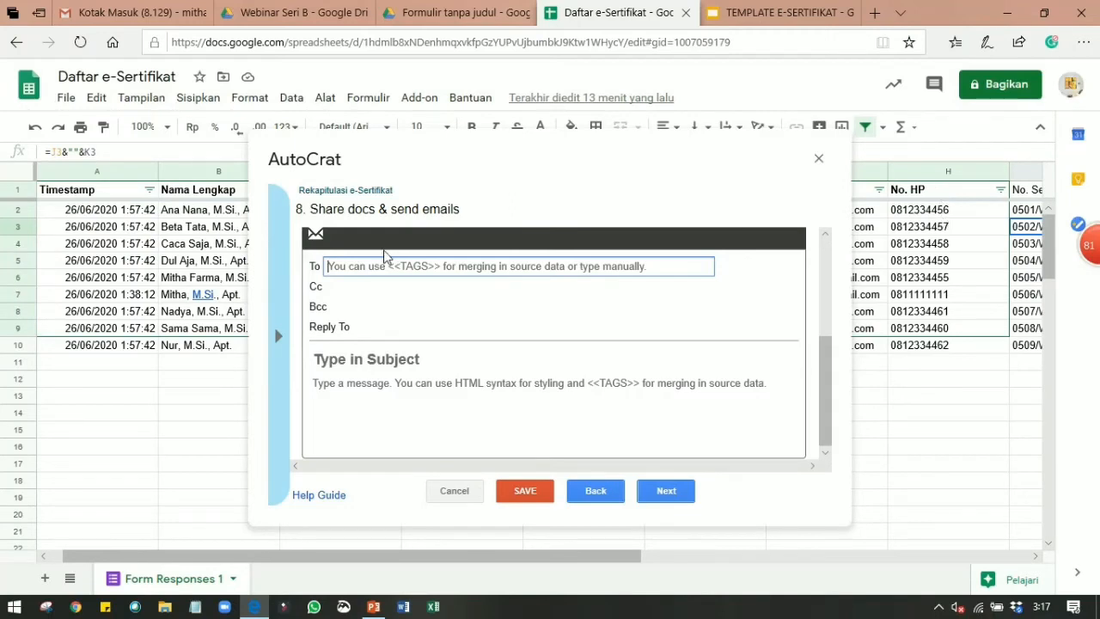
type("<<ema")
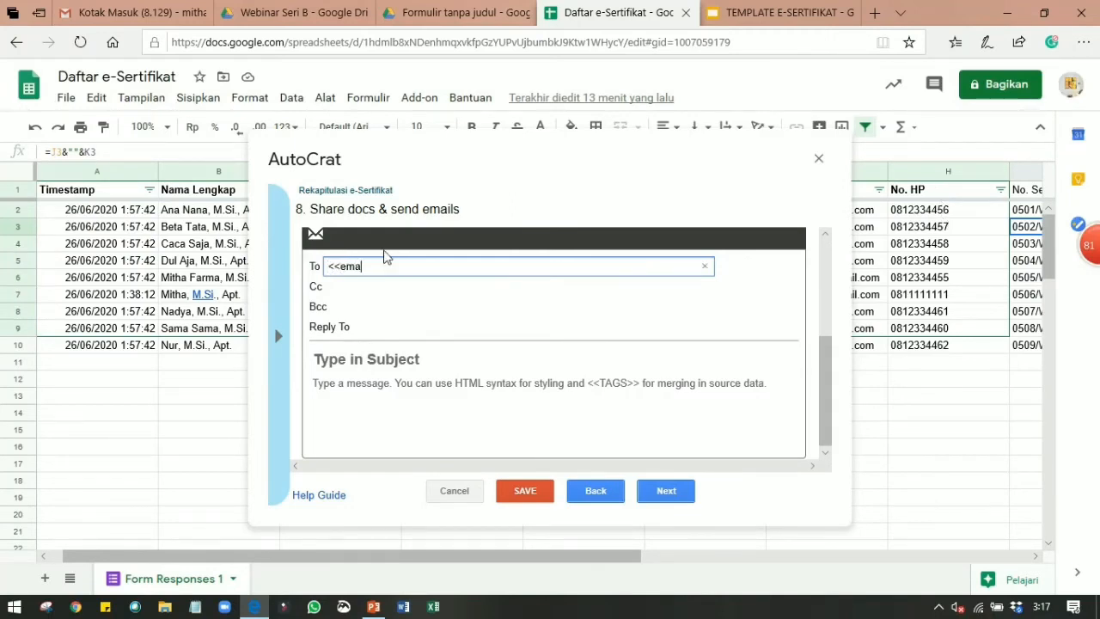
type("il>>")
left_click(348, 286)
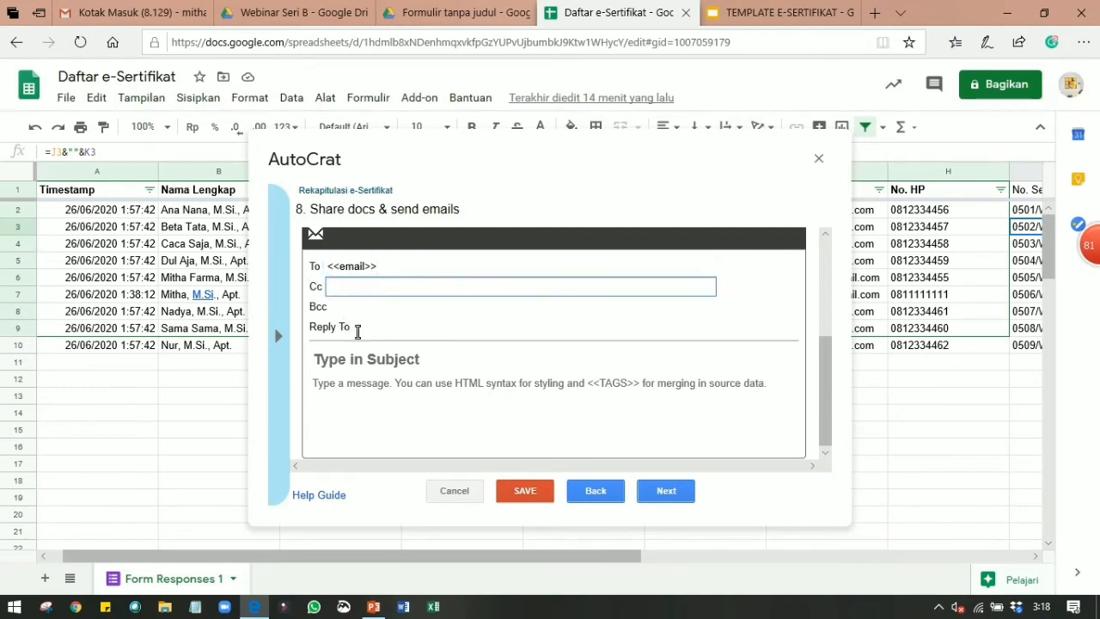
left_click(362, 326)
Step: Set the email subject to "Sertifikat <<Status>> Webinar Seri B"
left_click(331, 359)
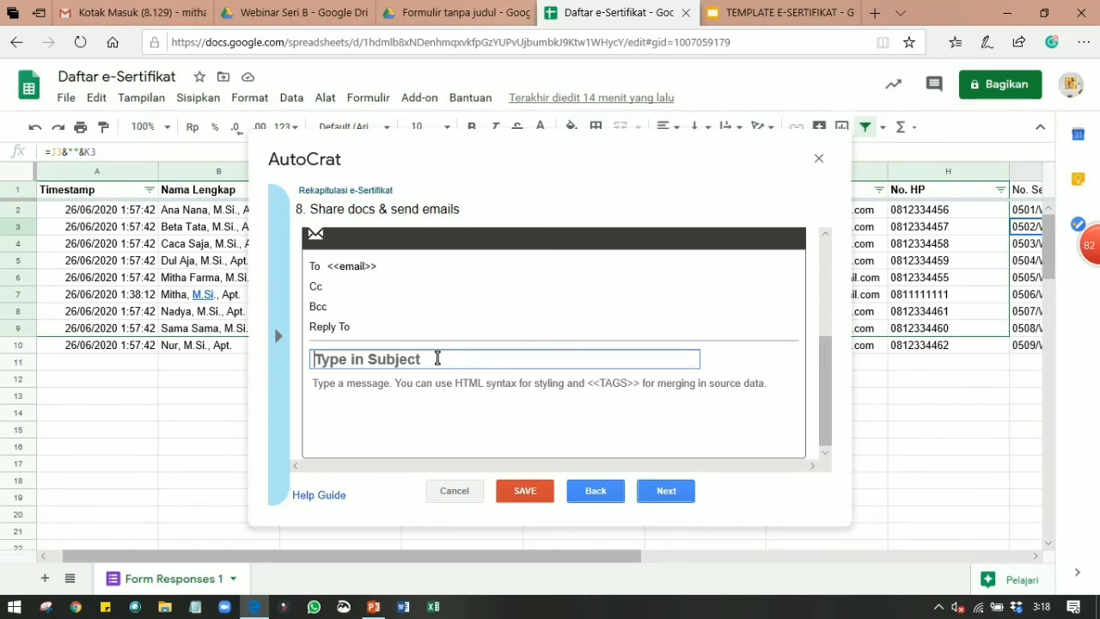
type("S")
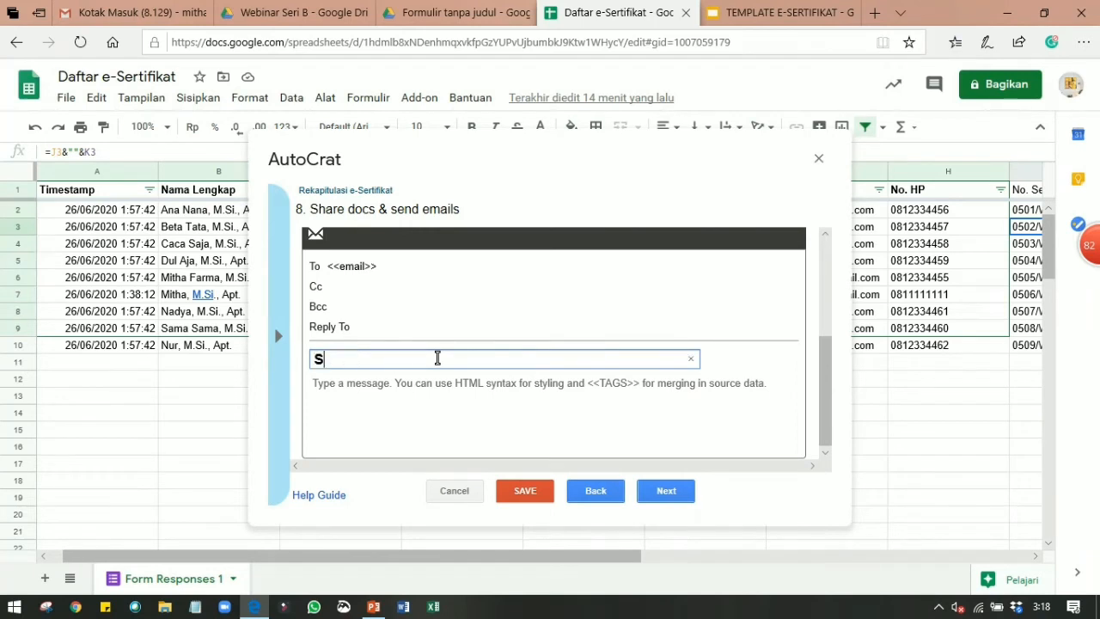
type("ertifikat <<Status")
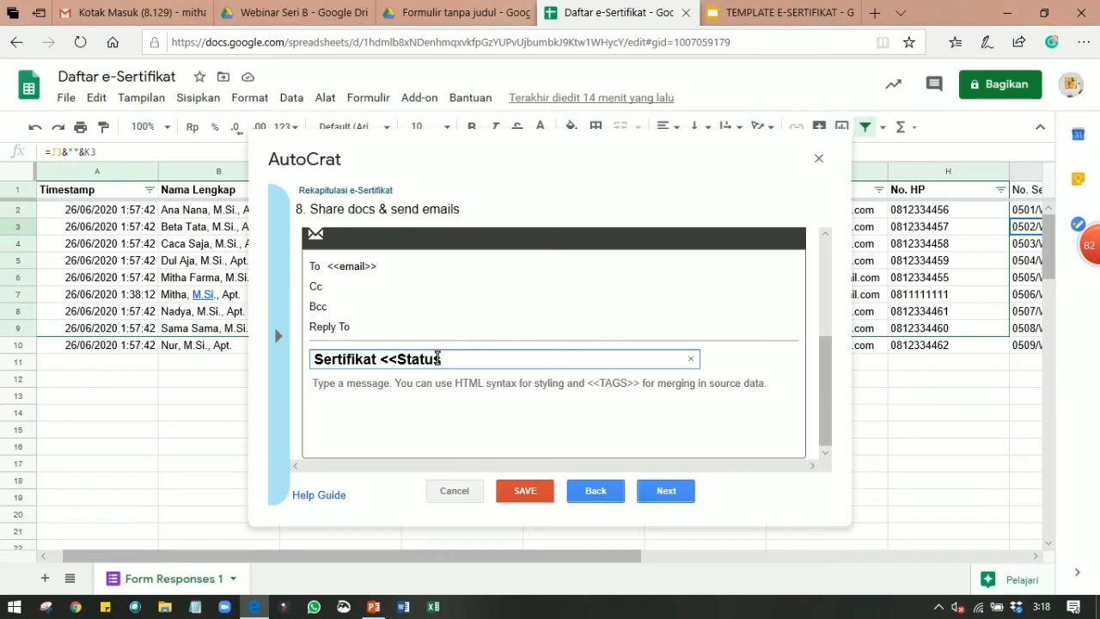
type(">>")
type("Webinar Seri B")
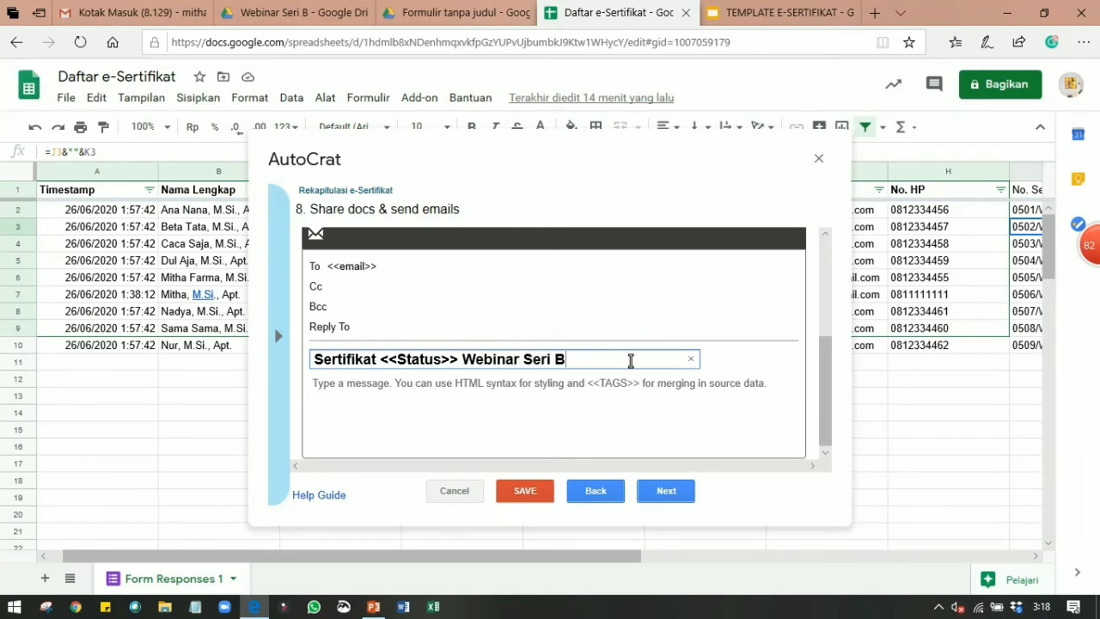
Step: Begin the email message with the greeting line "Ykh. Bpk/ Ibu <<Nama Lengkap>>"
left_click(338, 384)
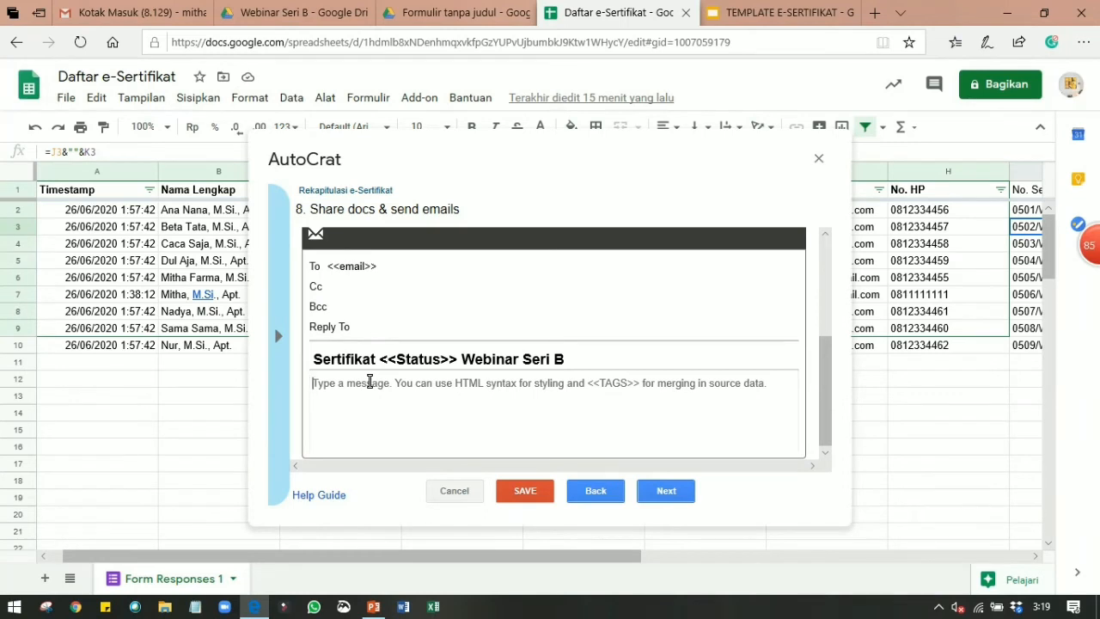
type("Ykh")
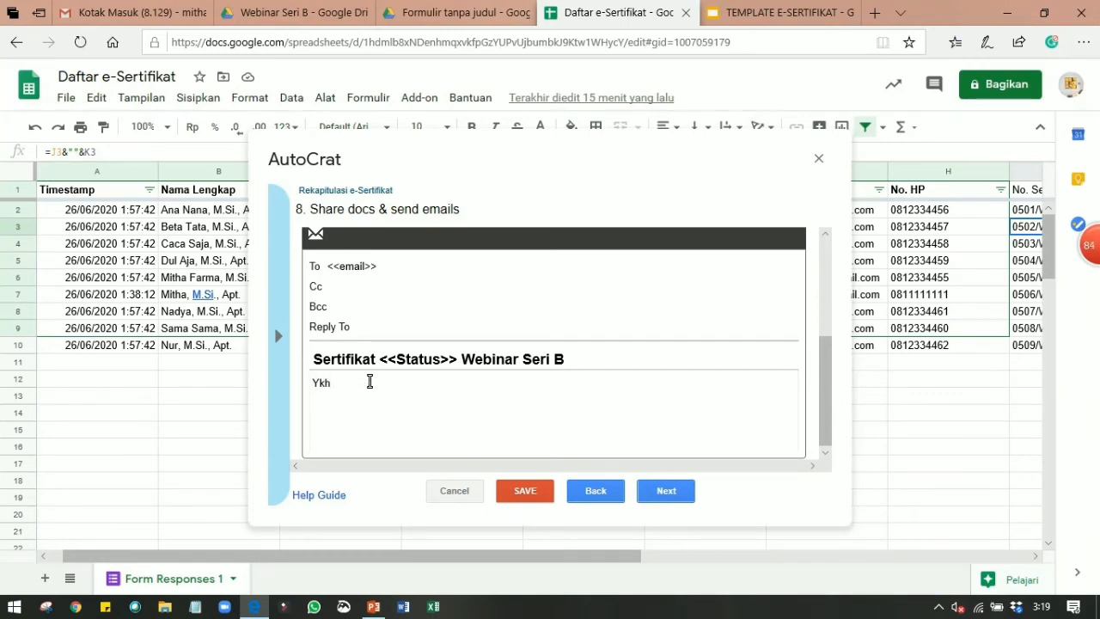
type(". Bpk/ Ibu <<Nama Lengka")
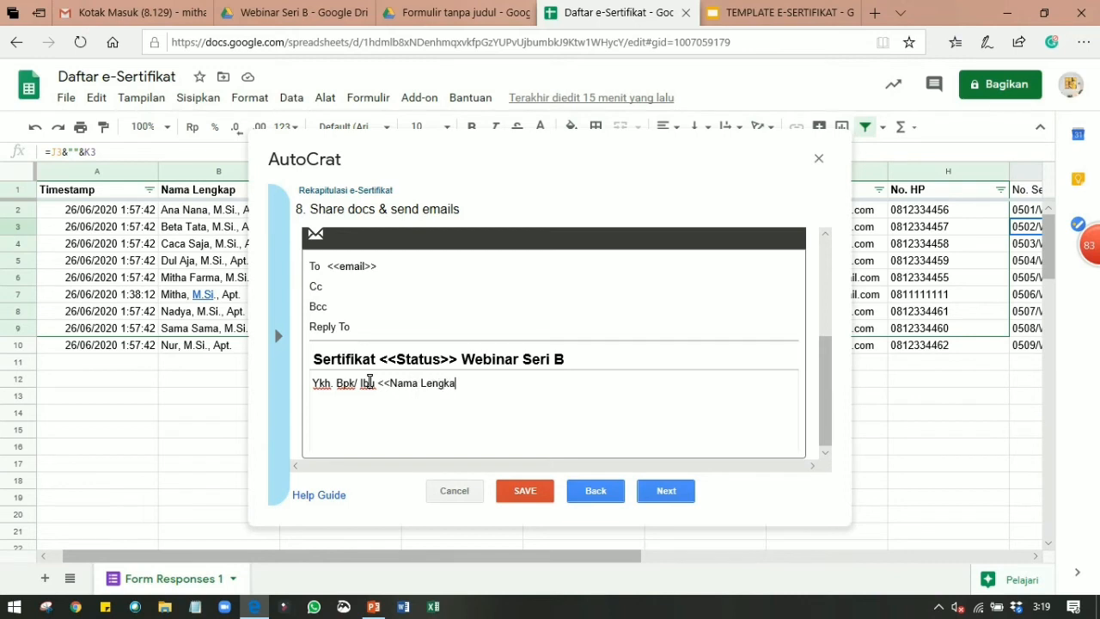
type("p>>")
key("Return")
Step: Add the message line "Terlampir e-sertifikat <<Status>> Webinar Seri B yang dilaksanakan pada 25 Juni 2020."
type("Terlampi")
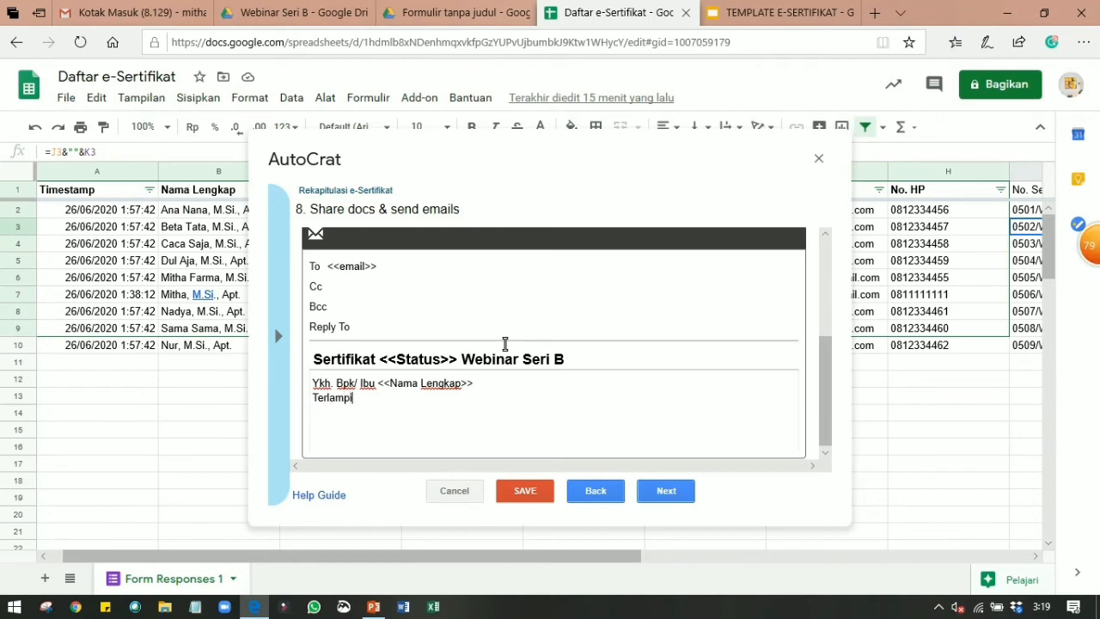
type("r e-sertifikat ")
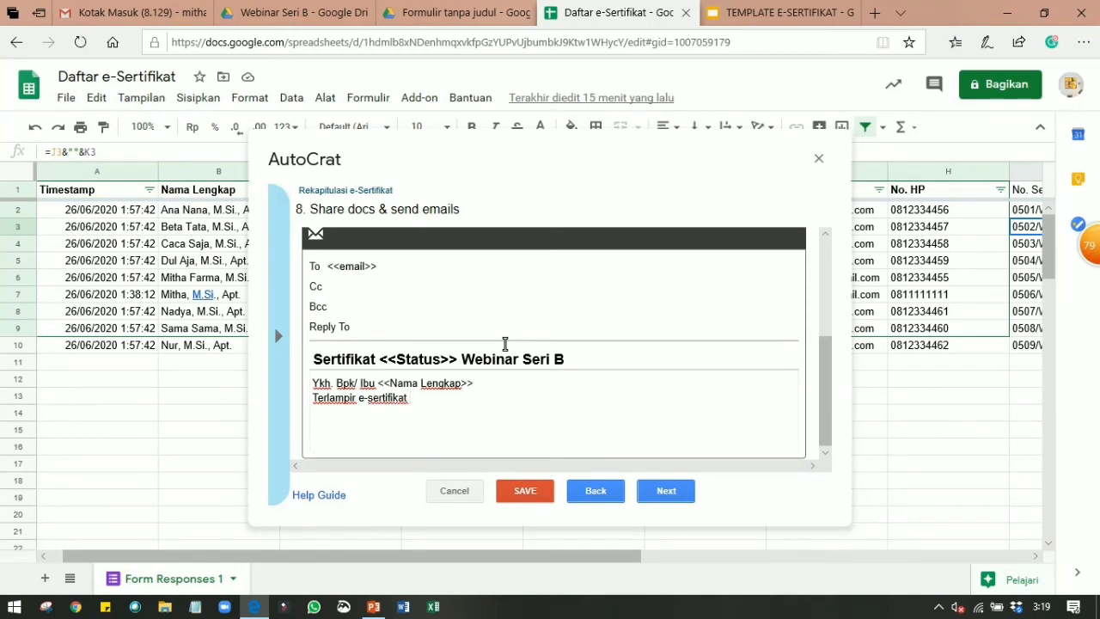
type("<<Status")
type("Wen")
type("binar ")
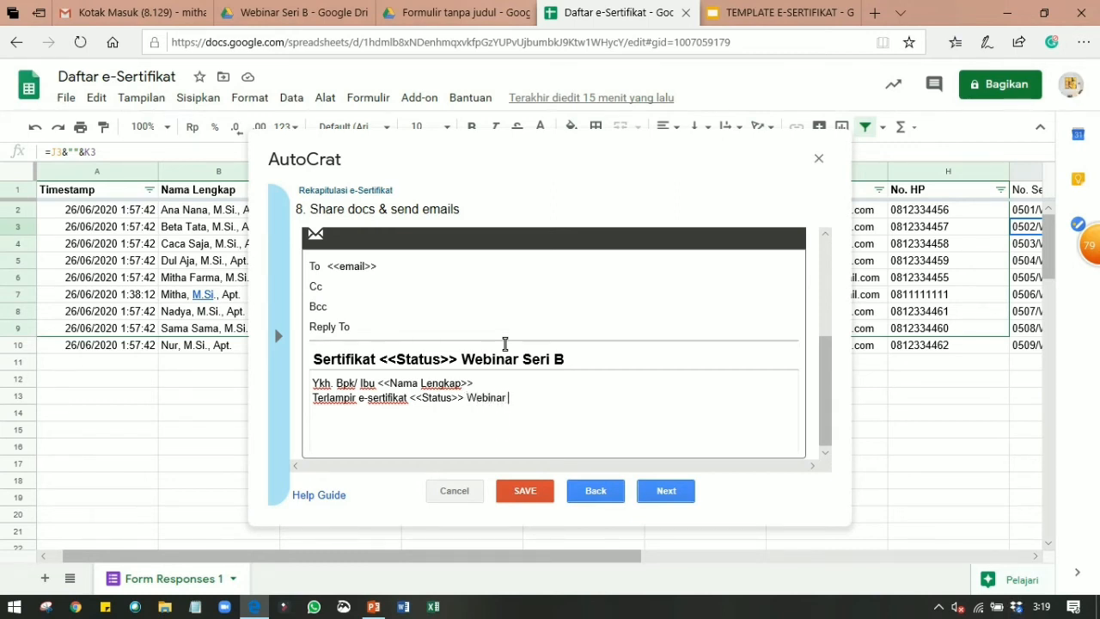
type("Seri B yang dilaksa")
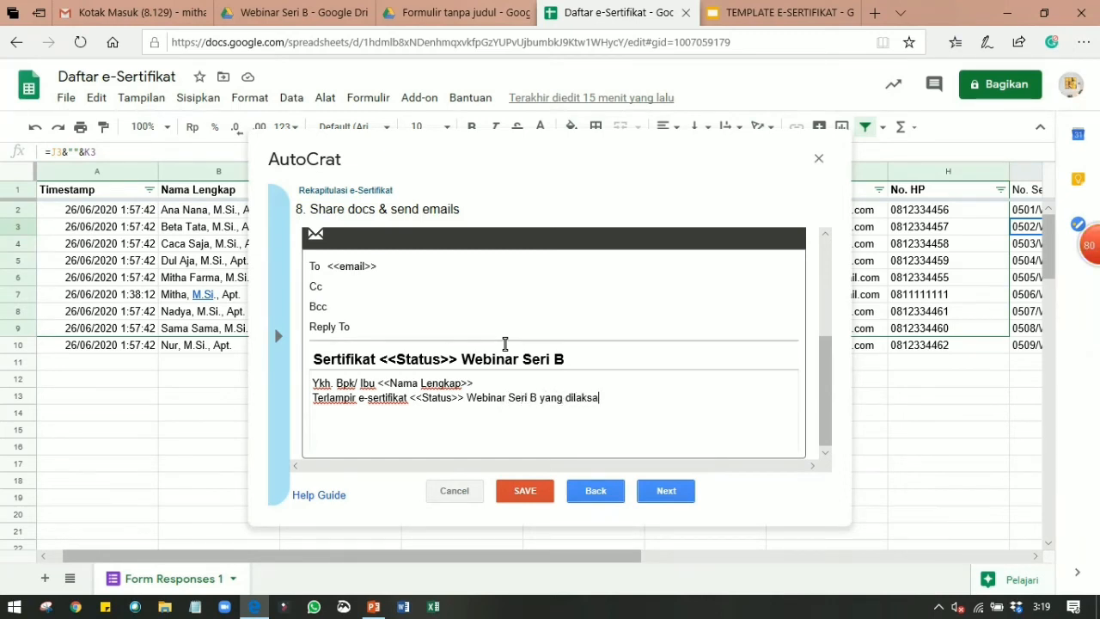
type("nakan pada ")
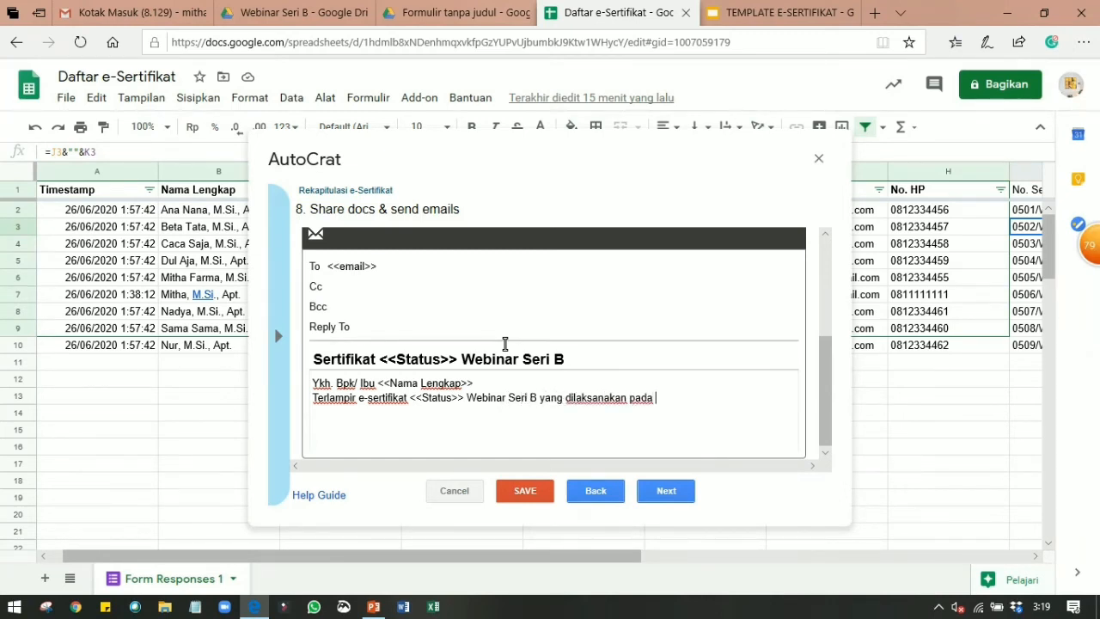
type("25 Juni 2020")
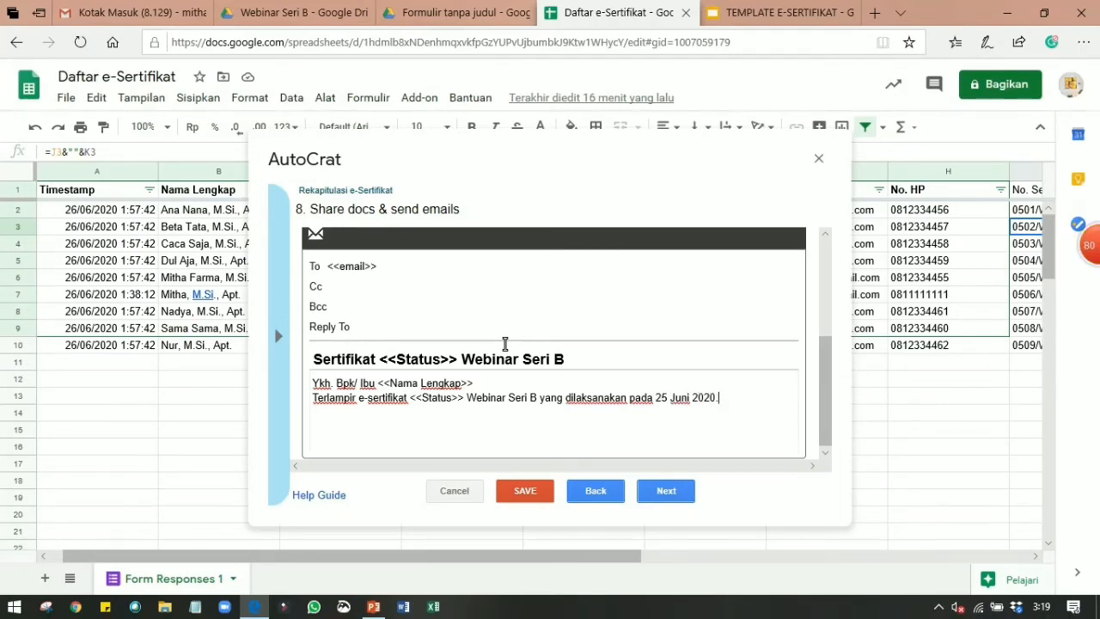
type(".")
key("Return")
Step: Close the message with "Terima kasih." and "Salam, Panitia" on separate lines, and continue to the job triggers
type("Terima kasih.")
key("Return")
type("Salam, ")
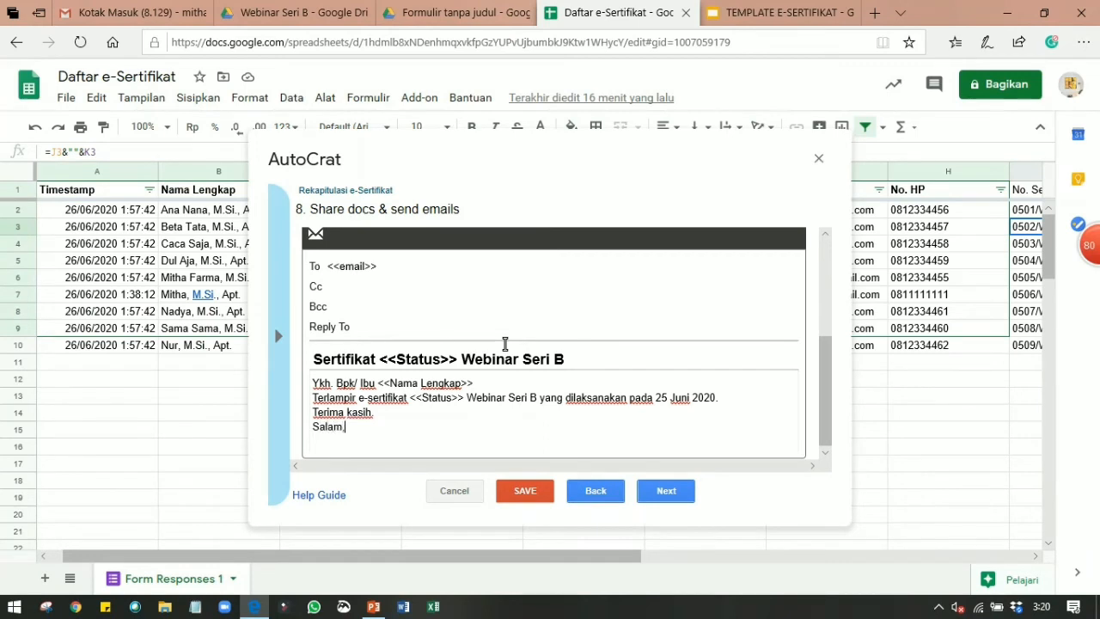
type("Pan")
type("ia")
left_click(672, 496)
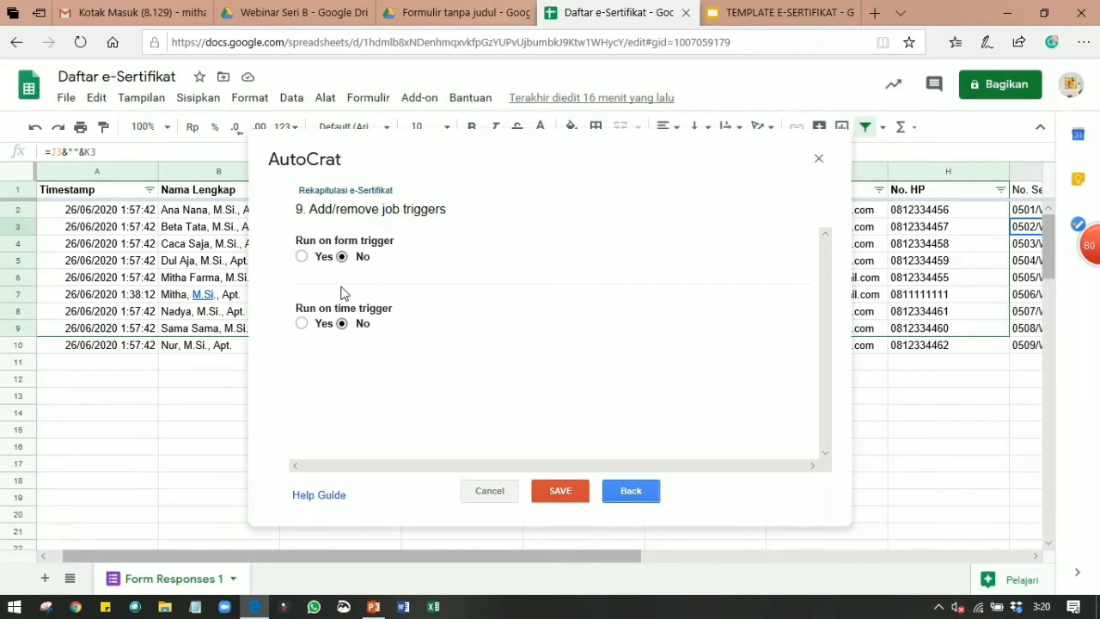
Step: Enable the form trigger for the job, leave the time trigger off, and save the job
left_click(302, 259)
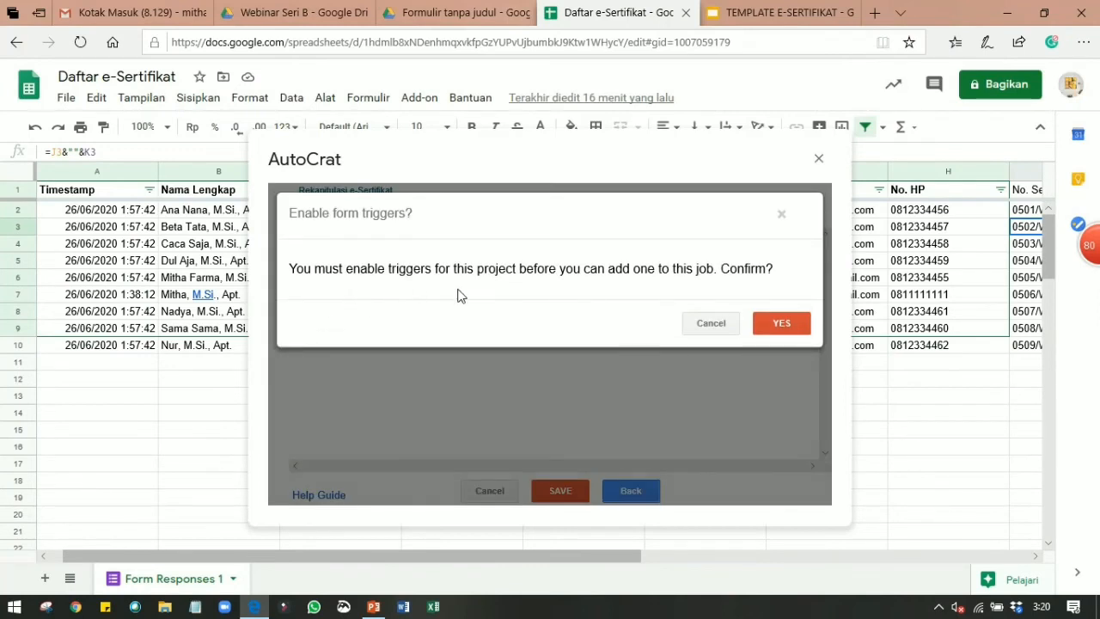
left_click(804, 332)
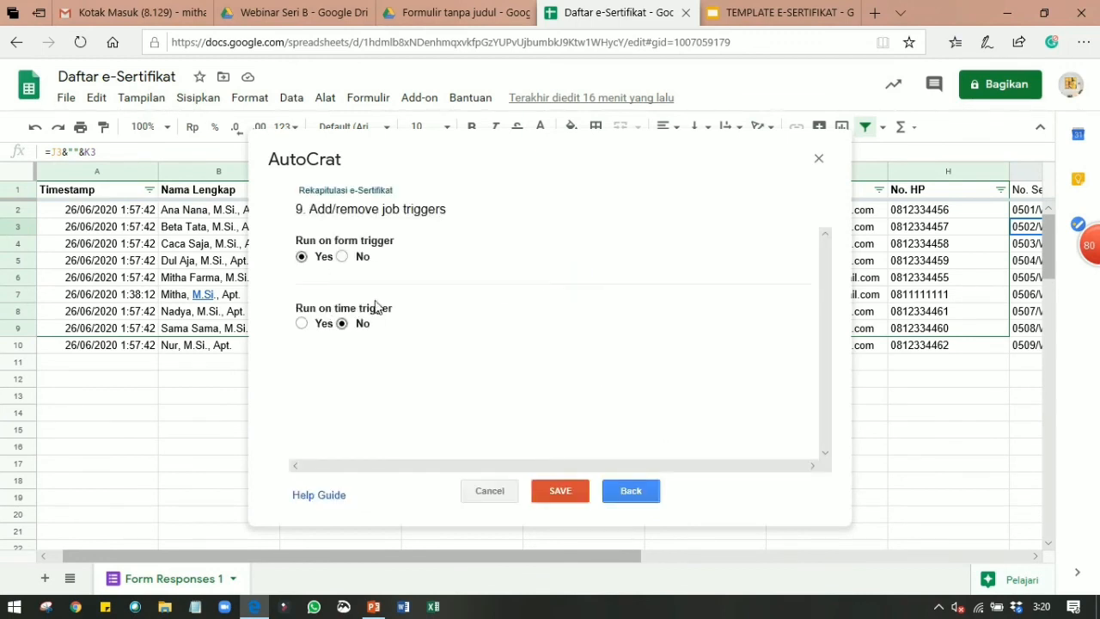
left_click(565, 495)
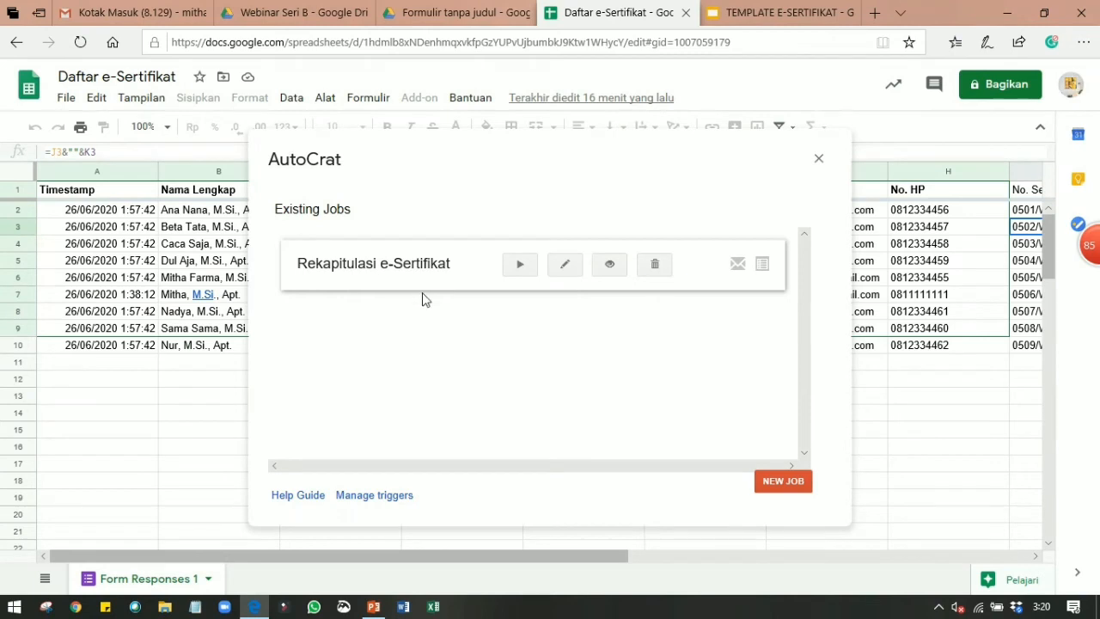
Step: Preview the Rekapitulasi e-Sertifikat job details and review its output, trigger and email settings
left_click(611, 268)
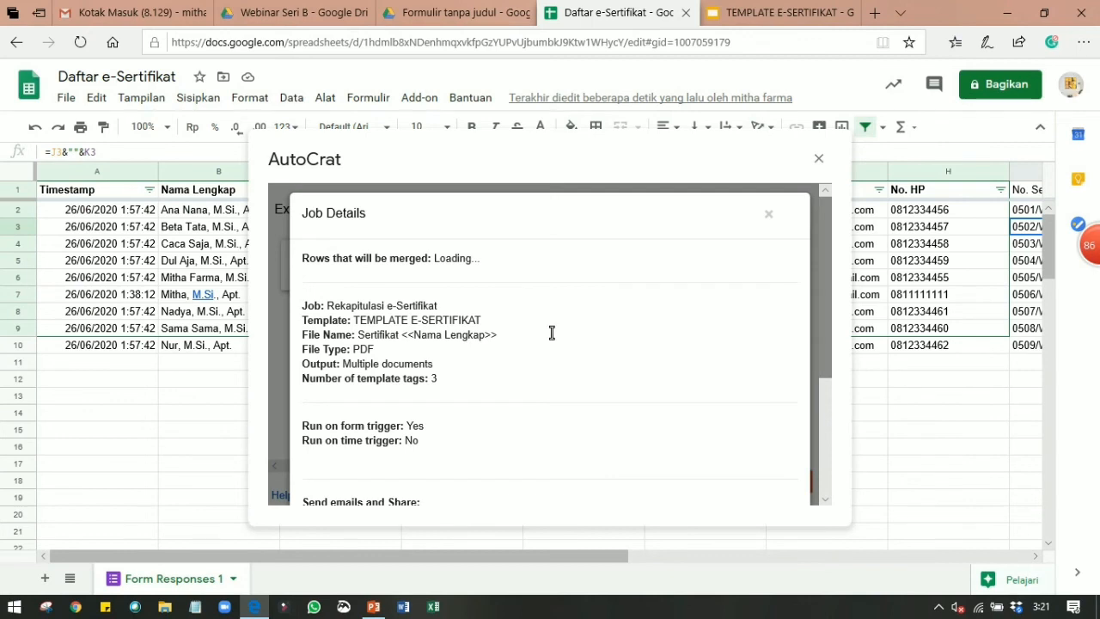
left_click_drag(831, 298, 835, 375)
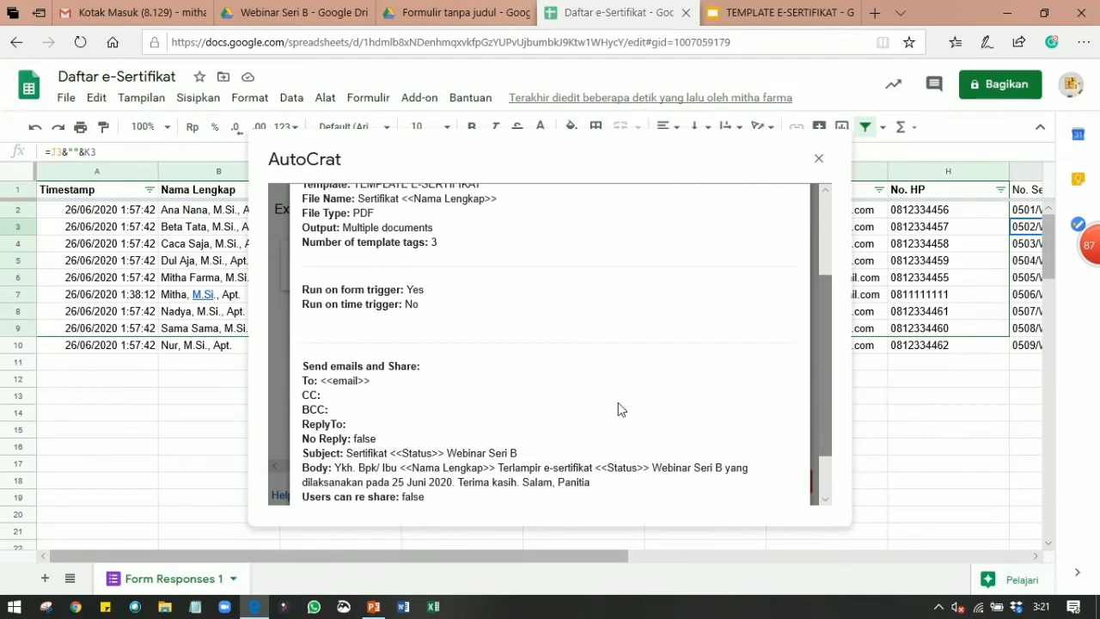
scroll(432, 395, "down", 2)
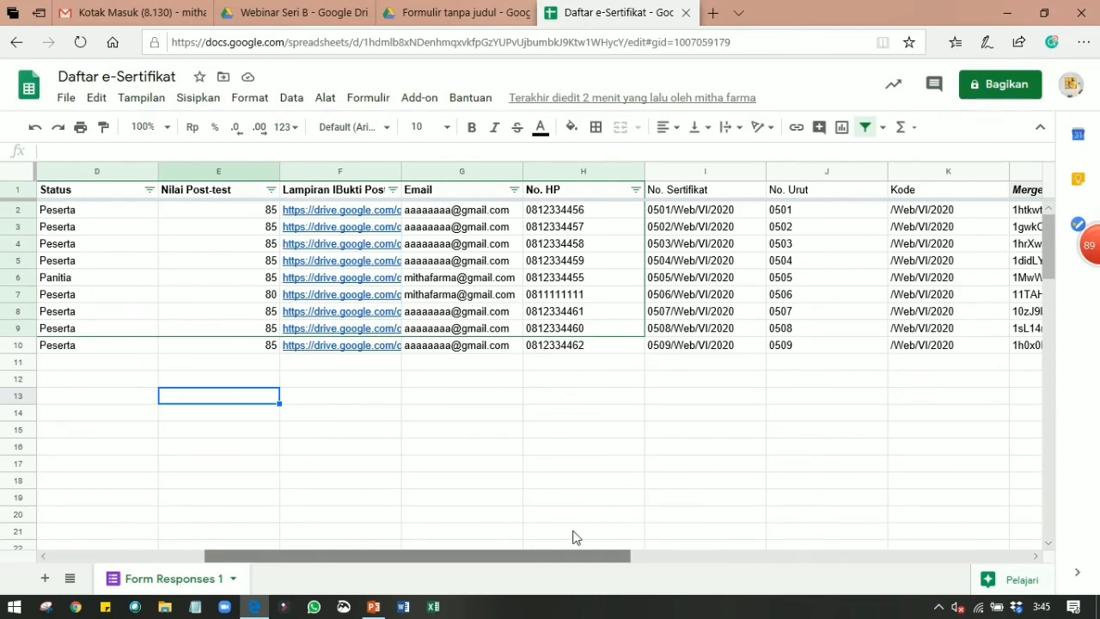
Step: Check the merged document links and status columns in the response sheet, and return to the Webinar Seri B folder in Drive
left_click_drag(500, 559, 765, 562)
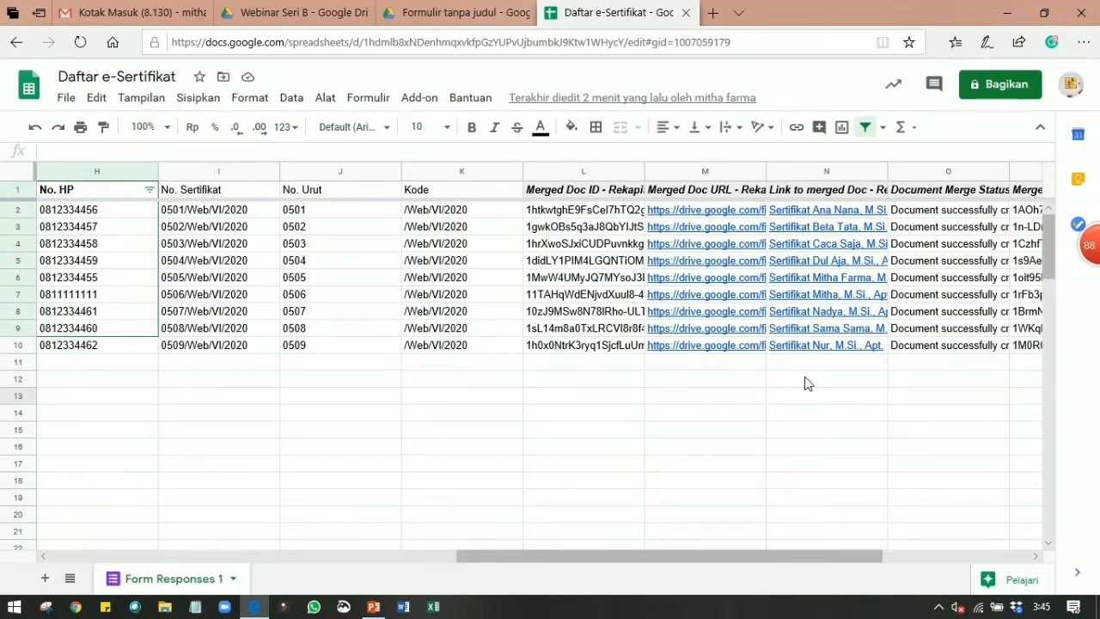
mouse_move(653, 226)
mouse_move(813, 285)
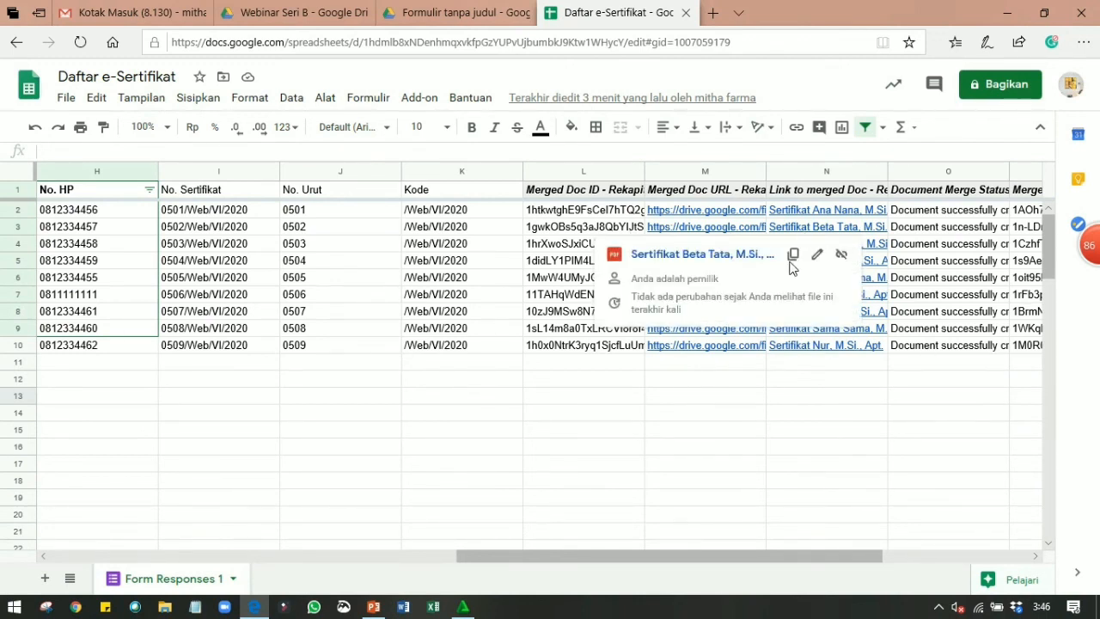
left_click(292, 12)
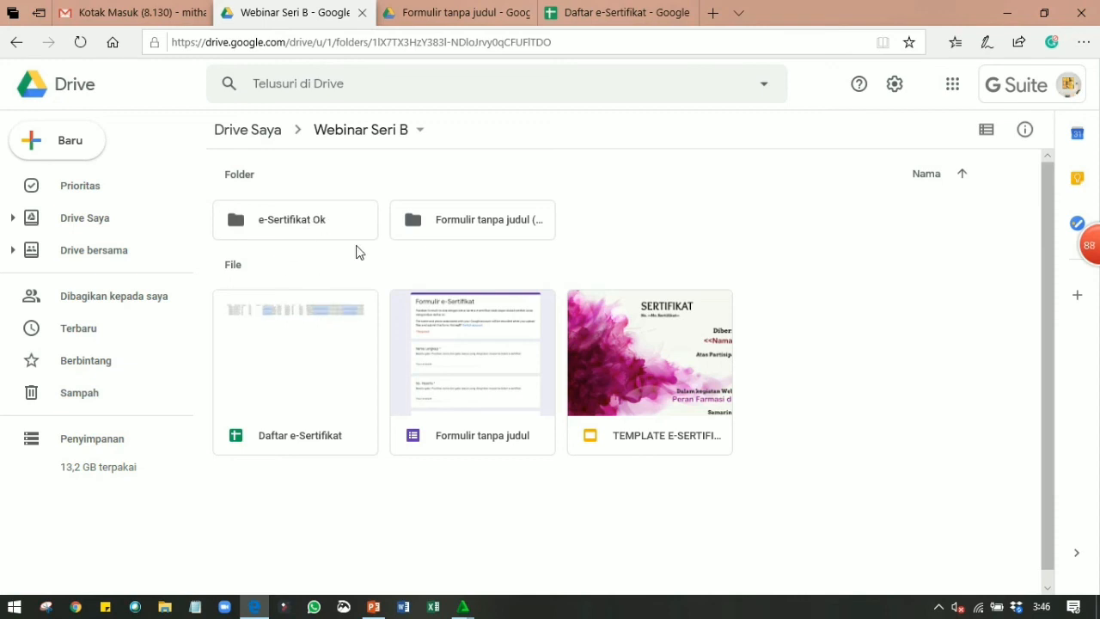
Step: View a participant's certificate PDF in the e-Sertifikat Ok folder and compare it with the response data in the Daftar e-Sertifikat sheet
double_click(269, 240)
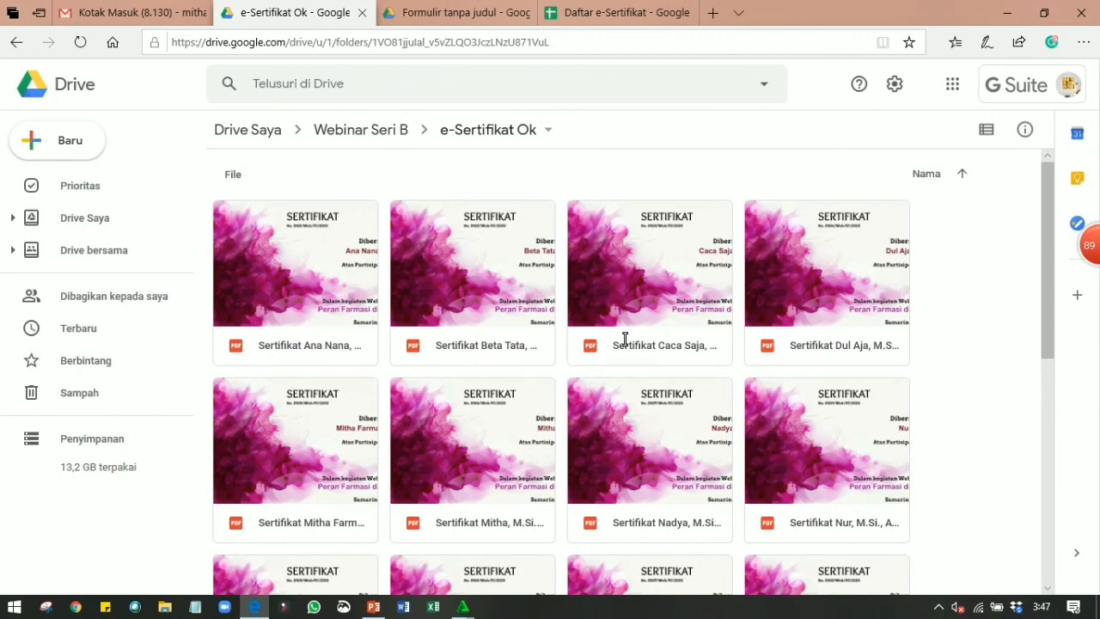
double_click(481, 443)
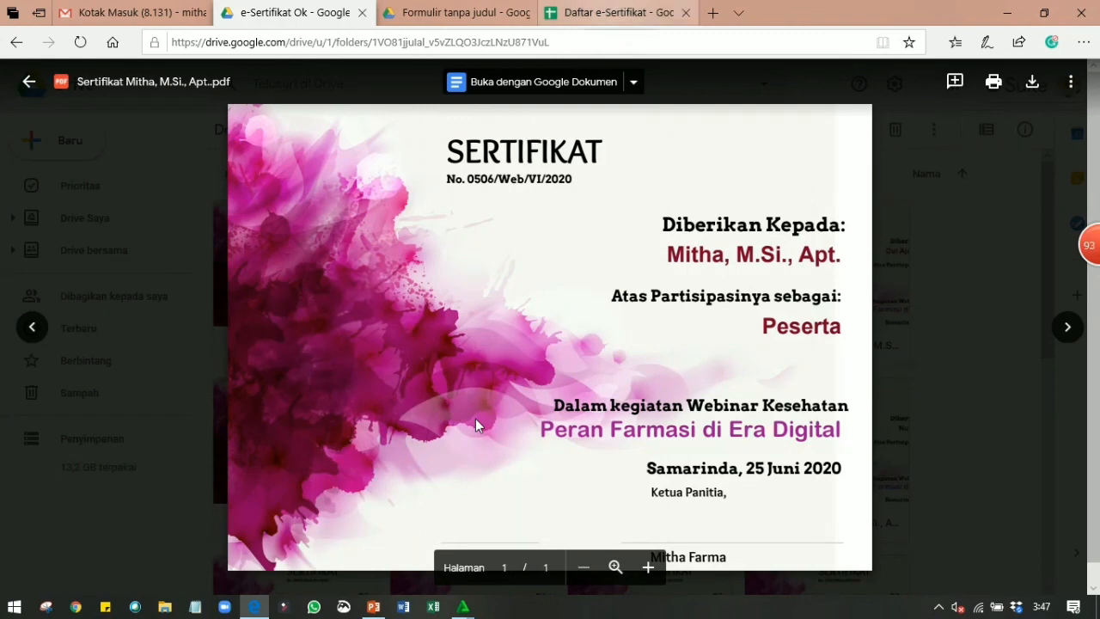
key("ctrl+4")
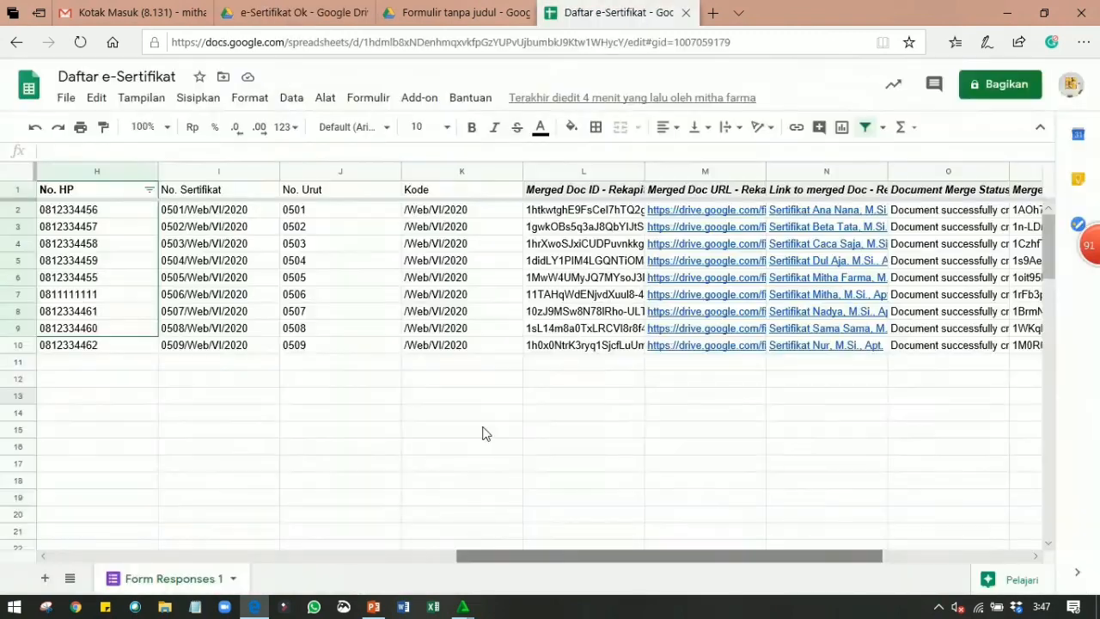
scroll(483, 433, "left", 5)
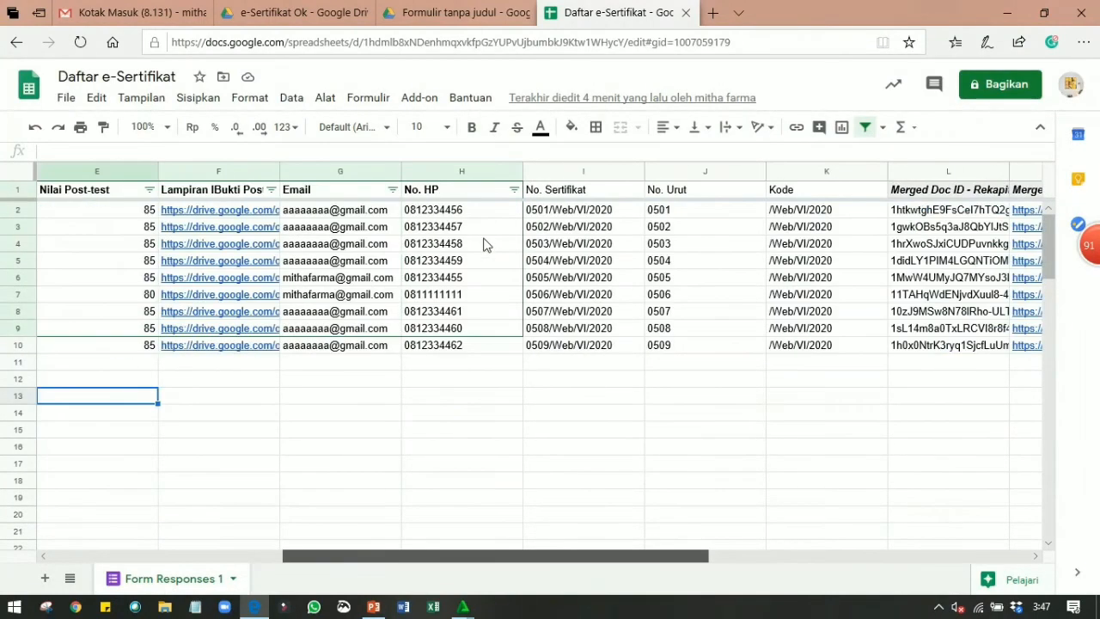
scroll(483, 245, "left", 1)
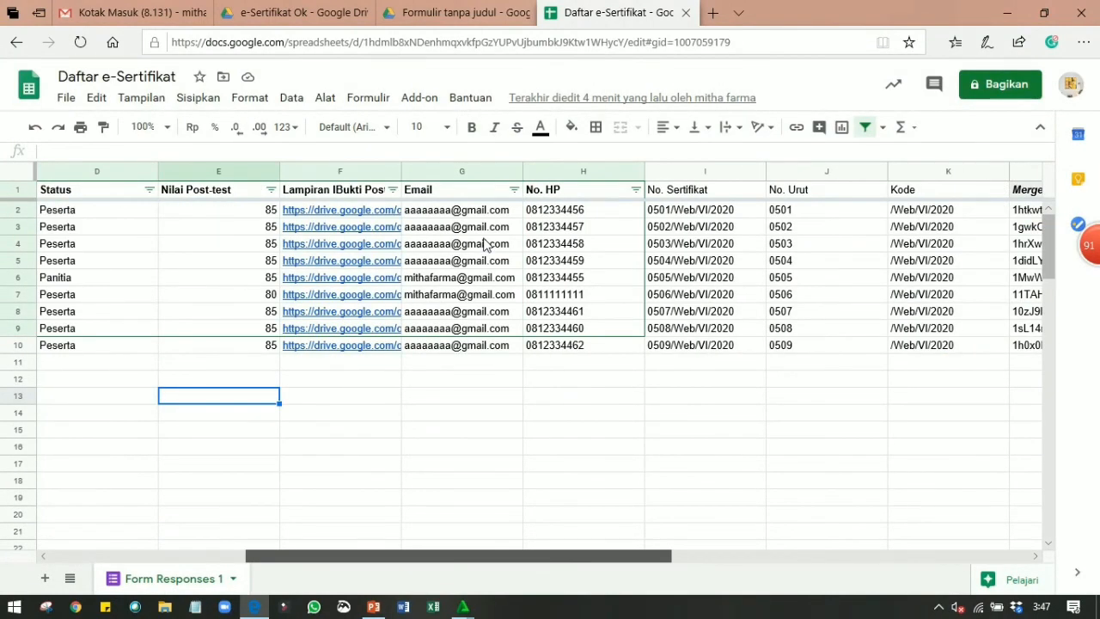
scroll(483, 245, "left", 2)
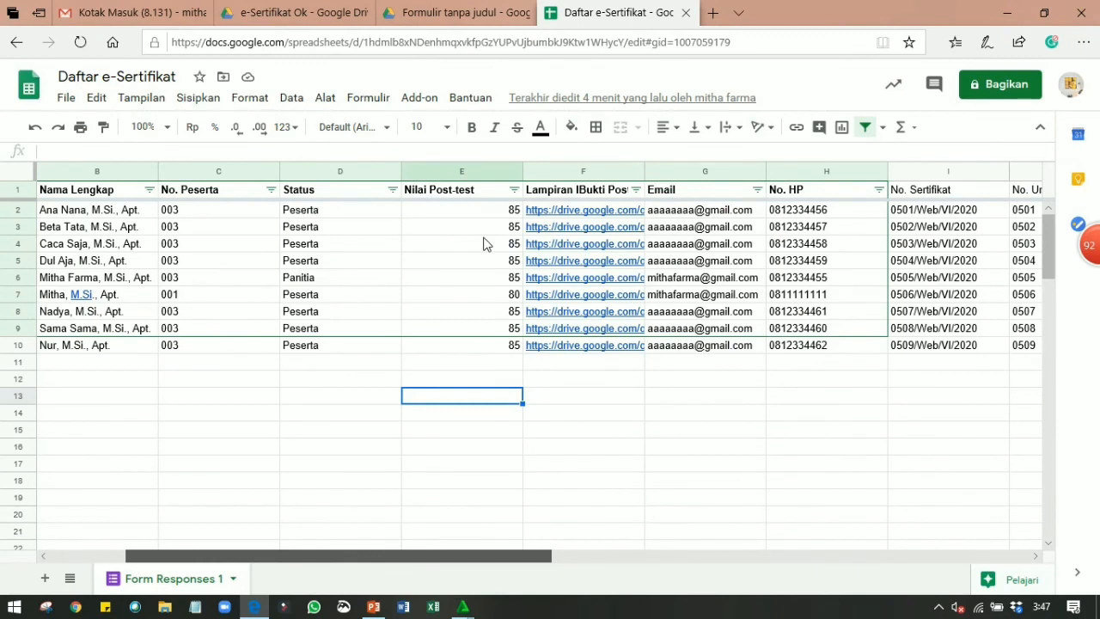
scroll(483, 245, "left", 1)
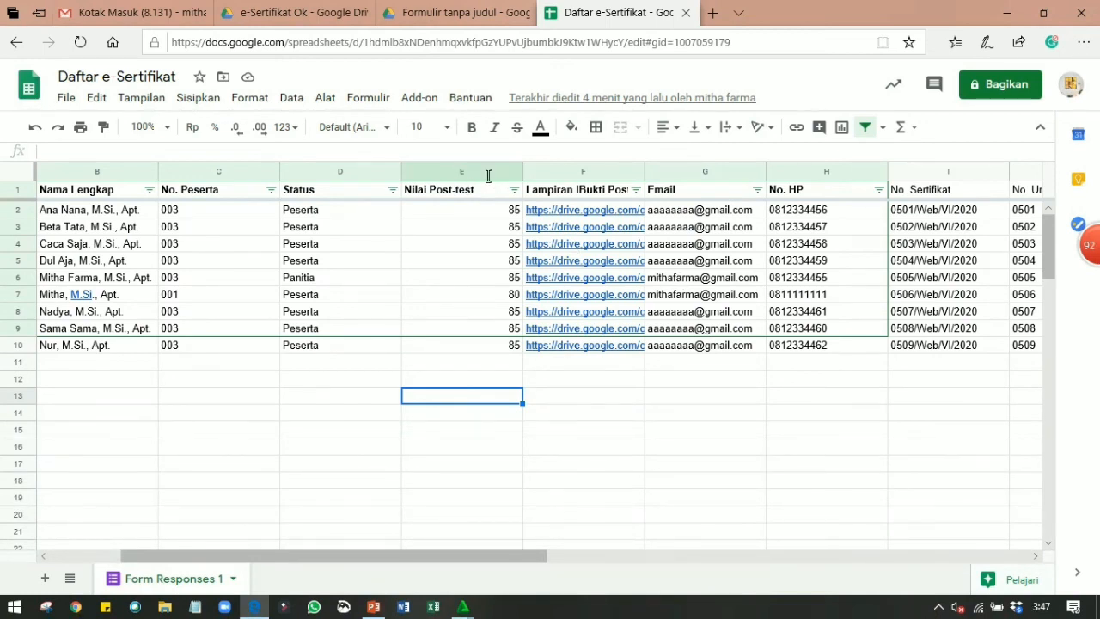
Step: Leave the response sheet and dismiss the Smadav window covering the Sertifikat Panitia Webinar Seri B email in Gmail
key("ctrl+2")
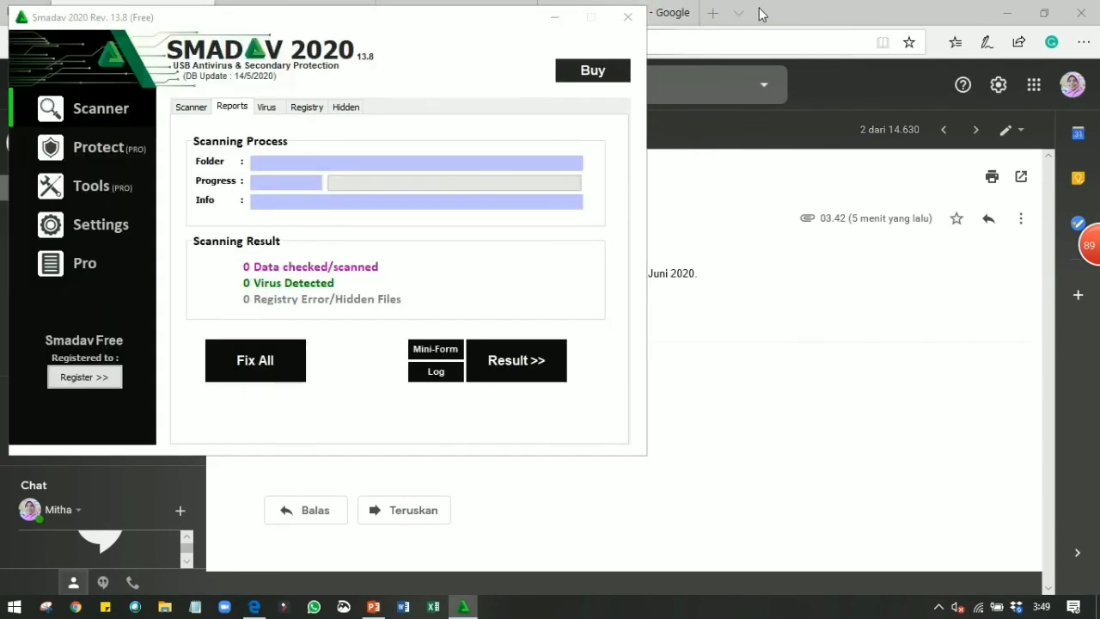
left_click(592, 359)
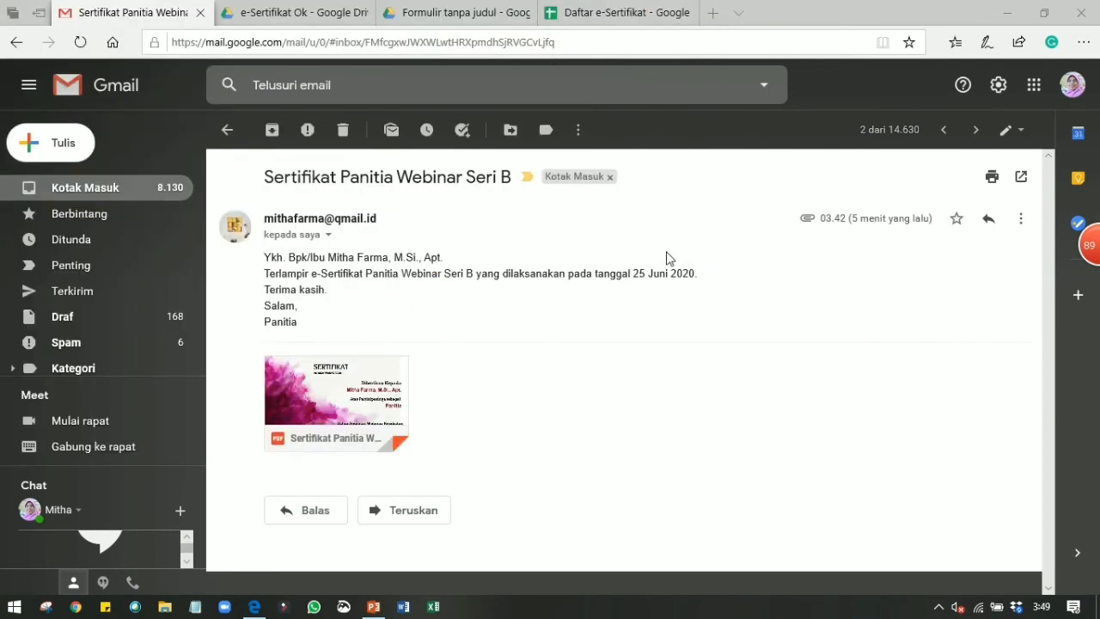